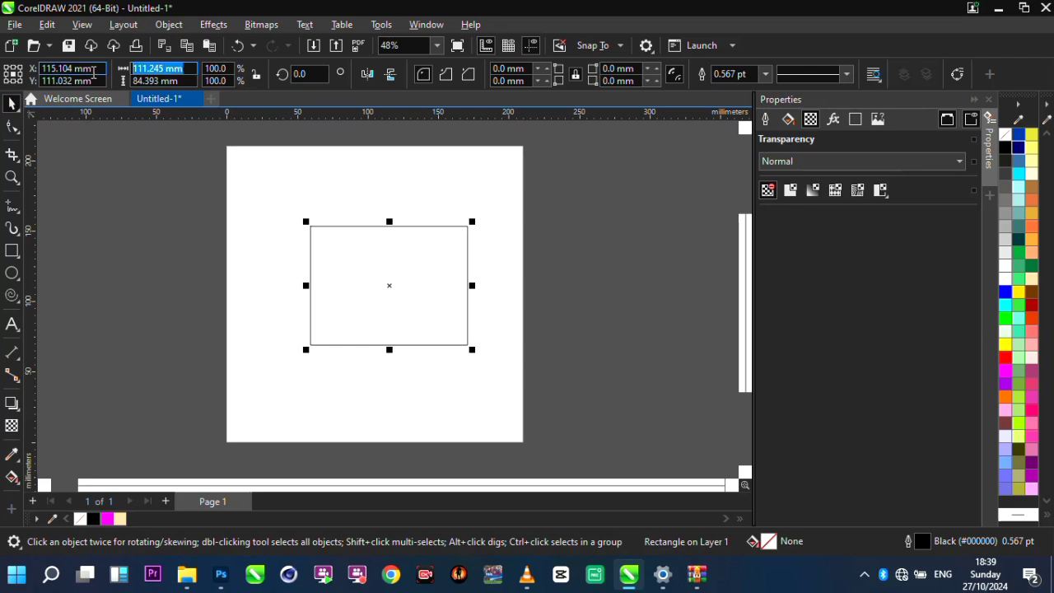
- Resize the rectangle to 210 x 210 mm and centre it on the page
text(210)
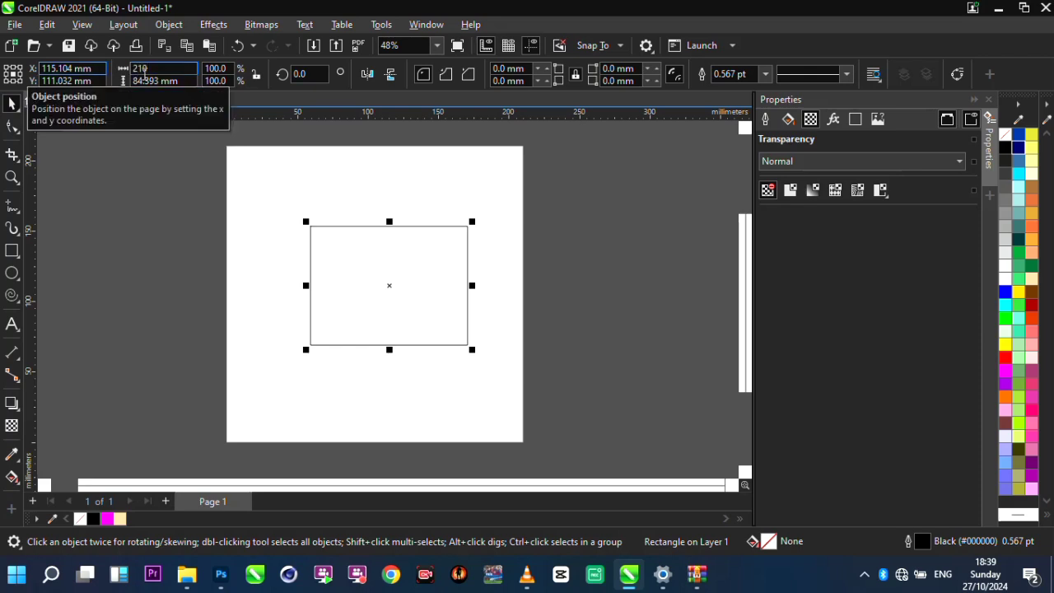
key(Tab)
text(21)
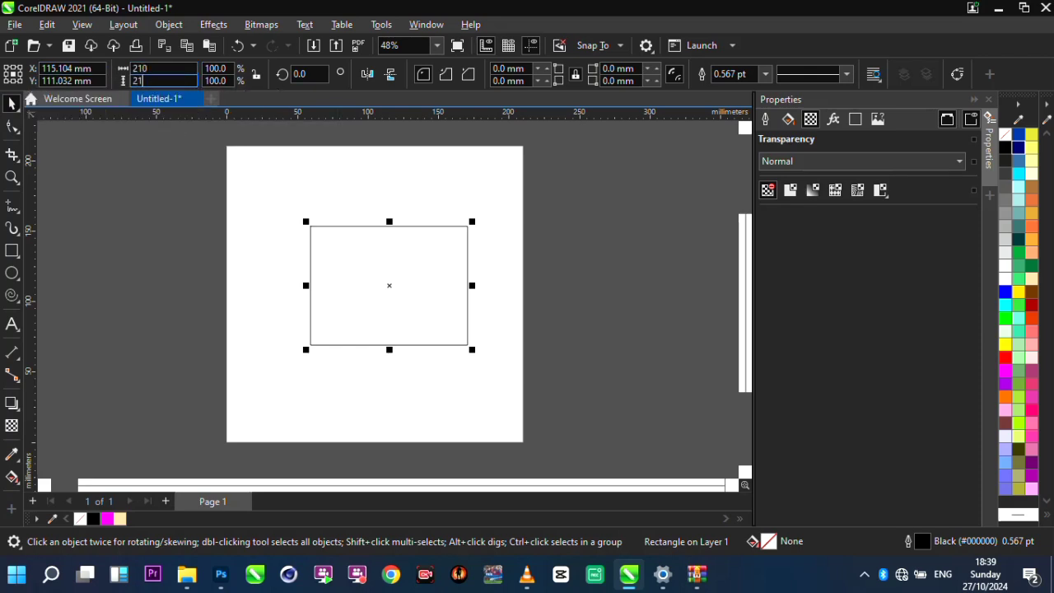
text(0)
key(Return)
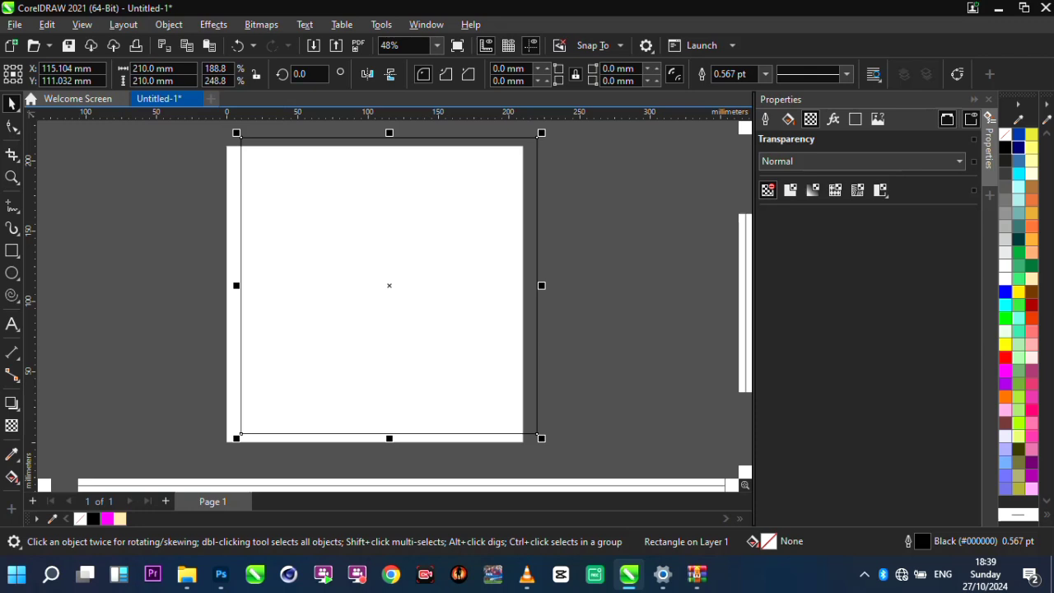
key(p)
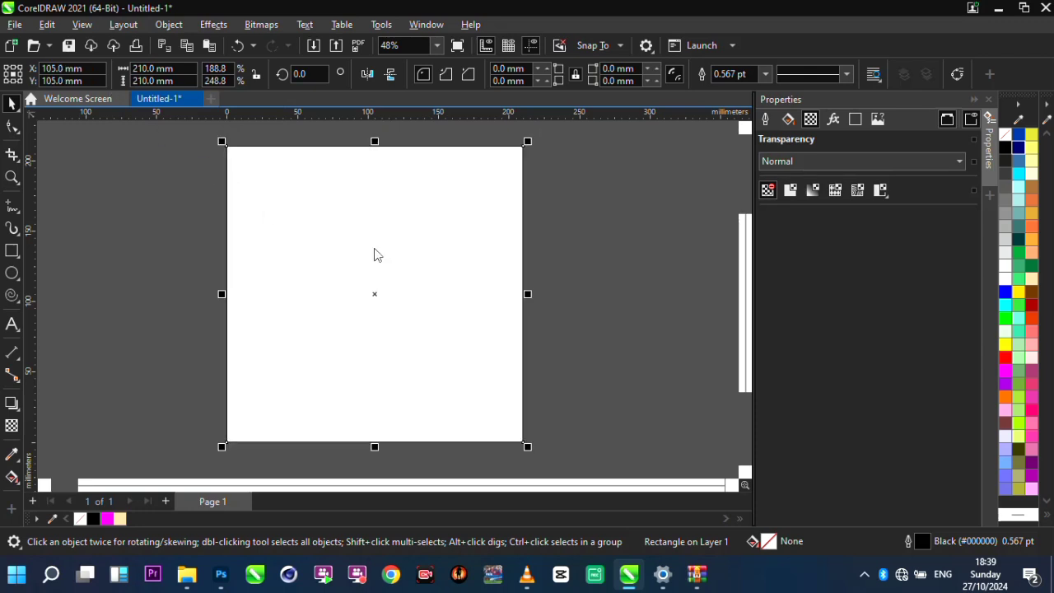
- Remove the outline from the page-sized rectangle by setting its outline width to None
scroll(508, 199, up, 5)
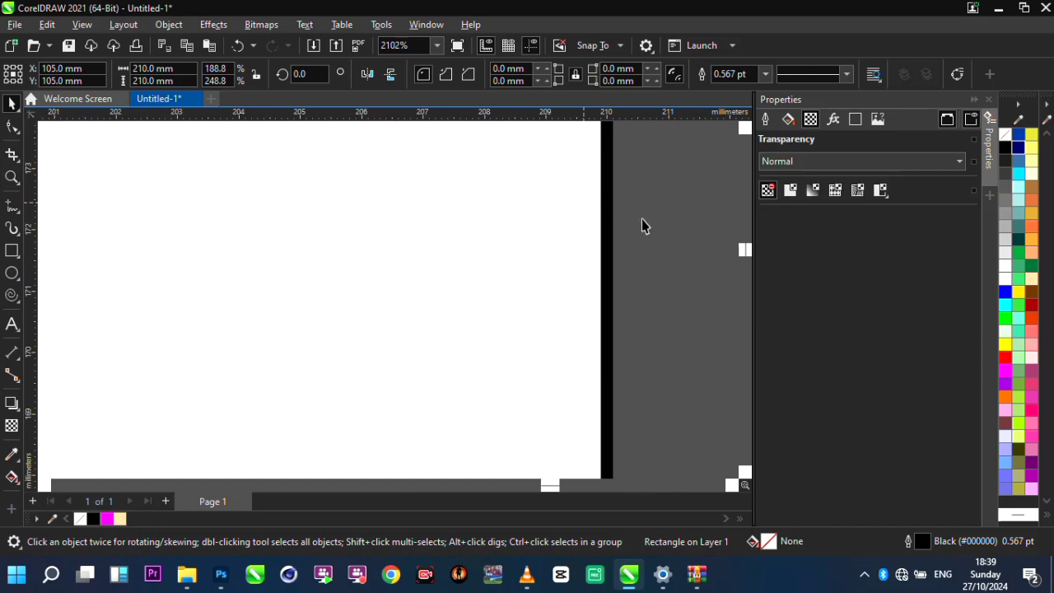
click(765, 74)
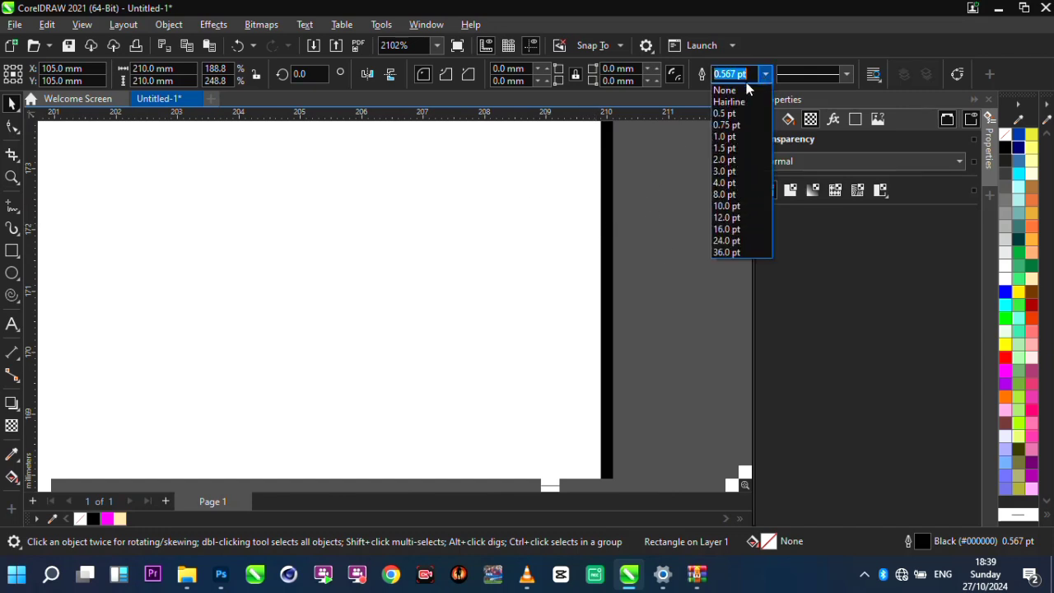
click(724, 88)
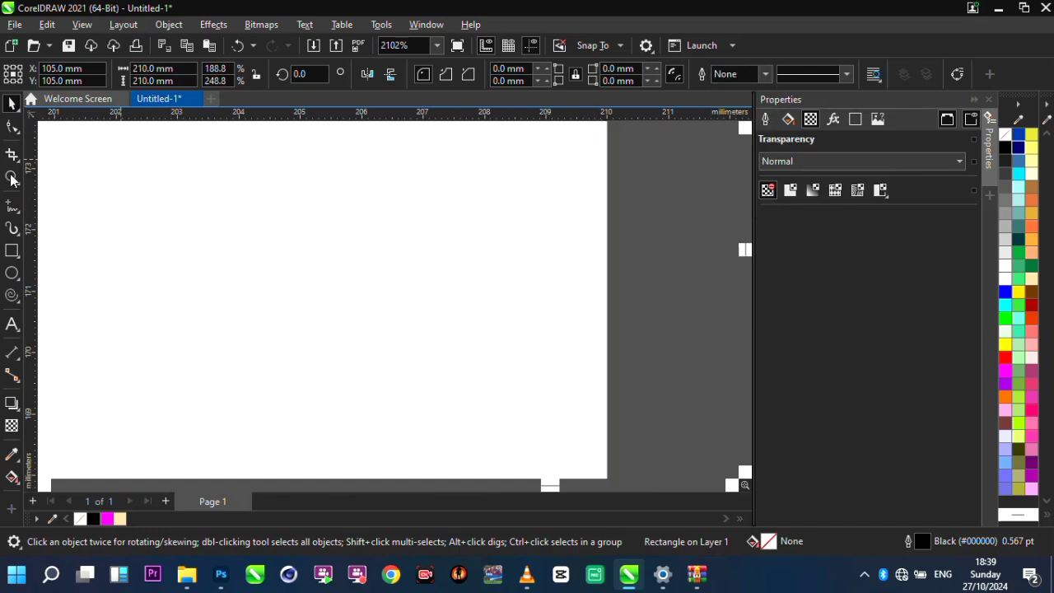
double_click(12, 178)
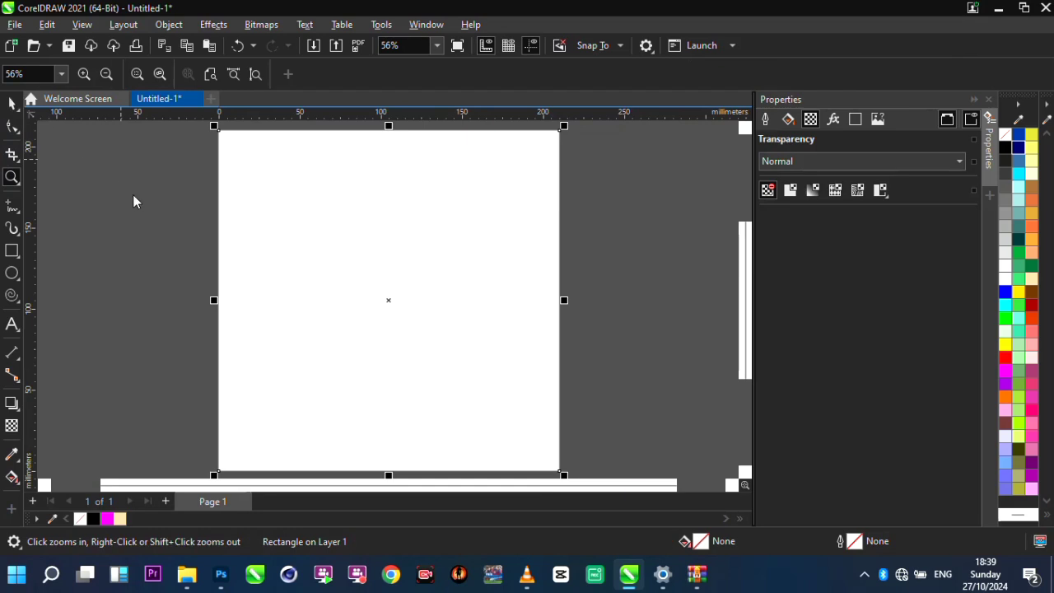
key(space)
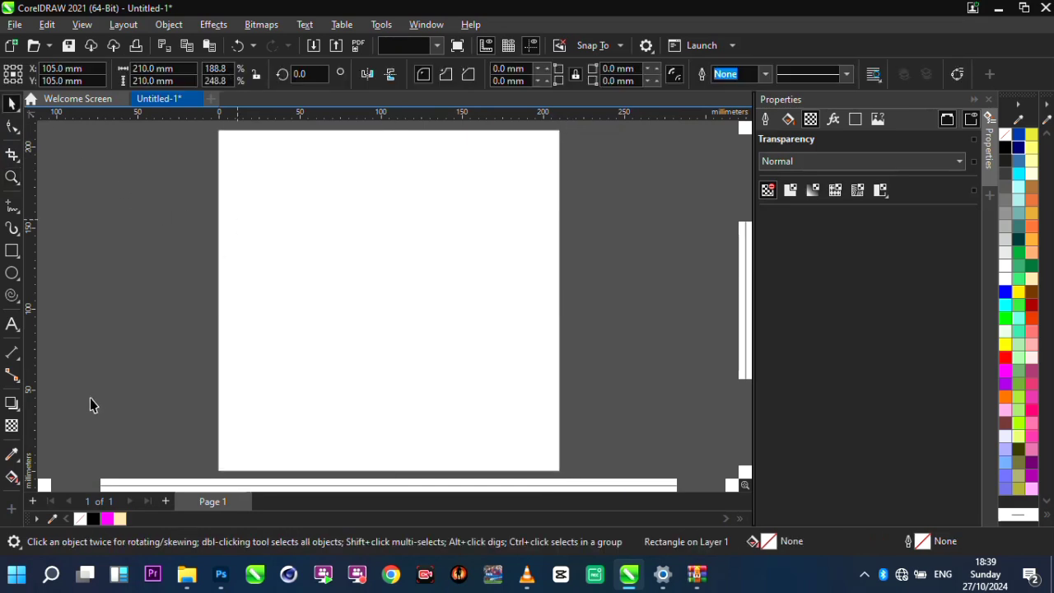
click(59, 432)
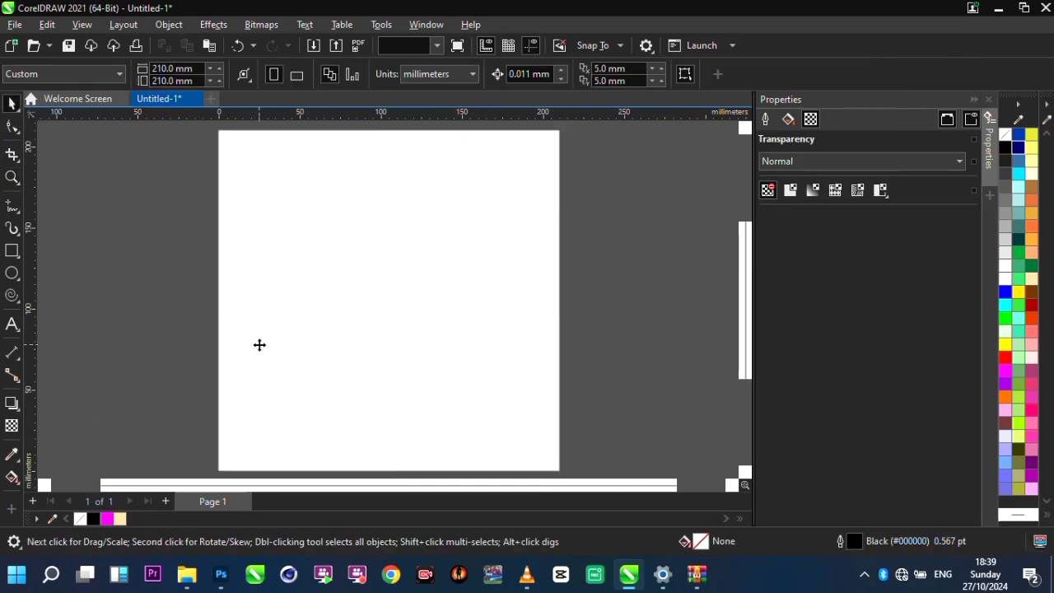
- Give the square an elliptical fountain fill with a magenta centre fading to black
click(260, 345)
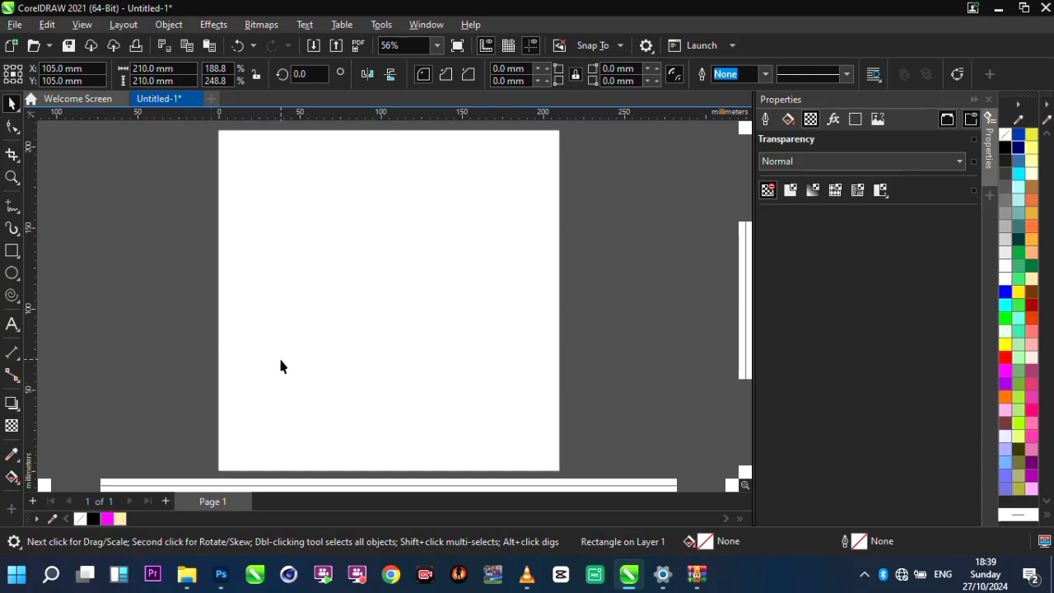
click(11, 478)
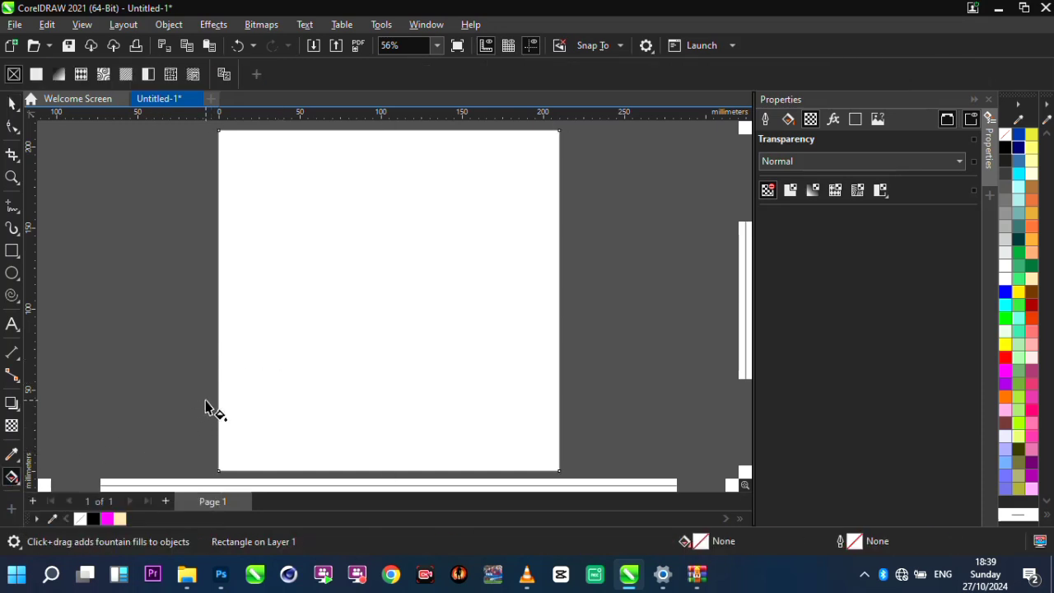
drag(205, 402, 509, 316)
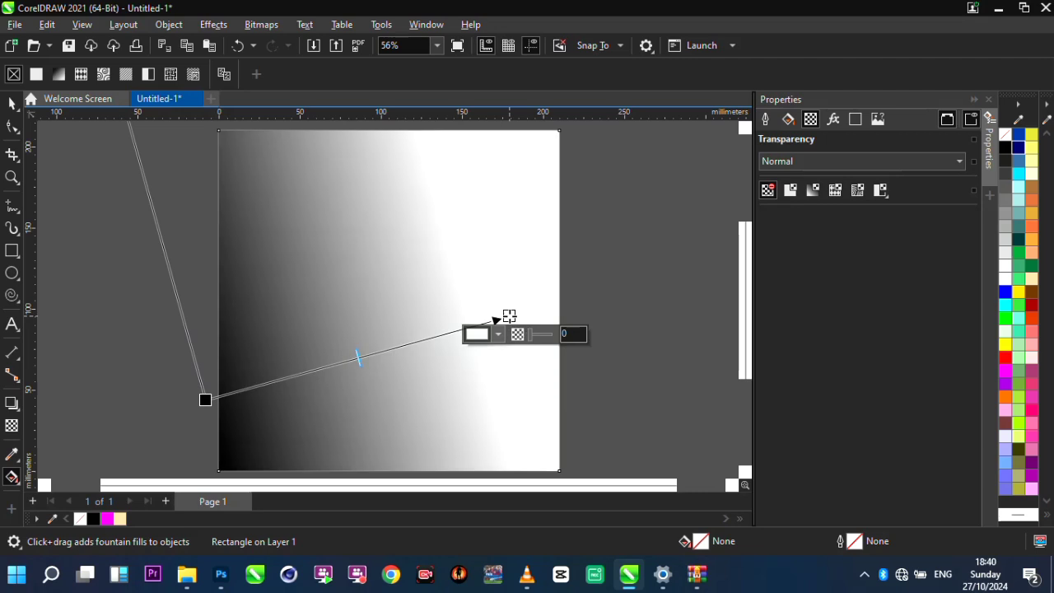
click(1009, 377)
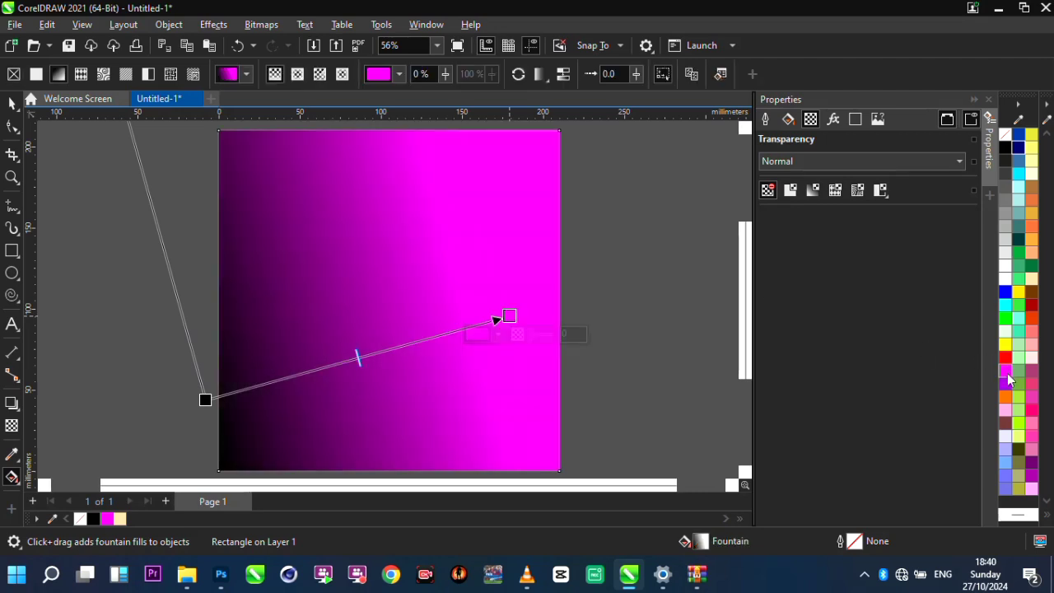
click(298, 75)
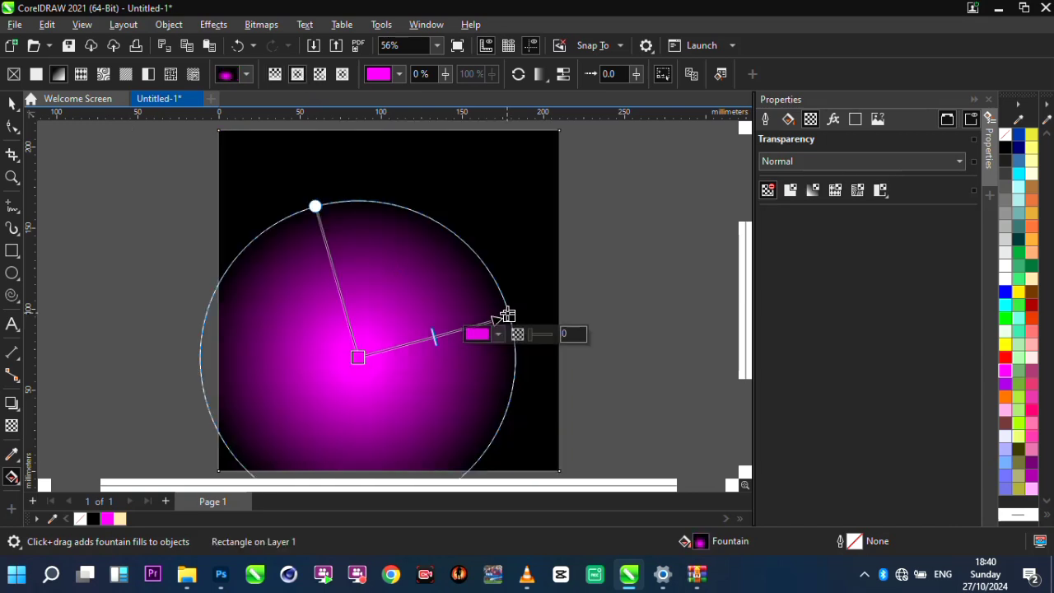
- Widen the fountain fill beyond the square's edges and shift its magenta centre to just below the middle of the page
drag(509, 316, 659, 301)
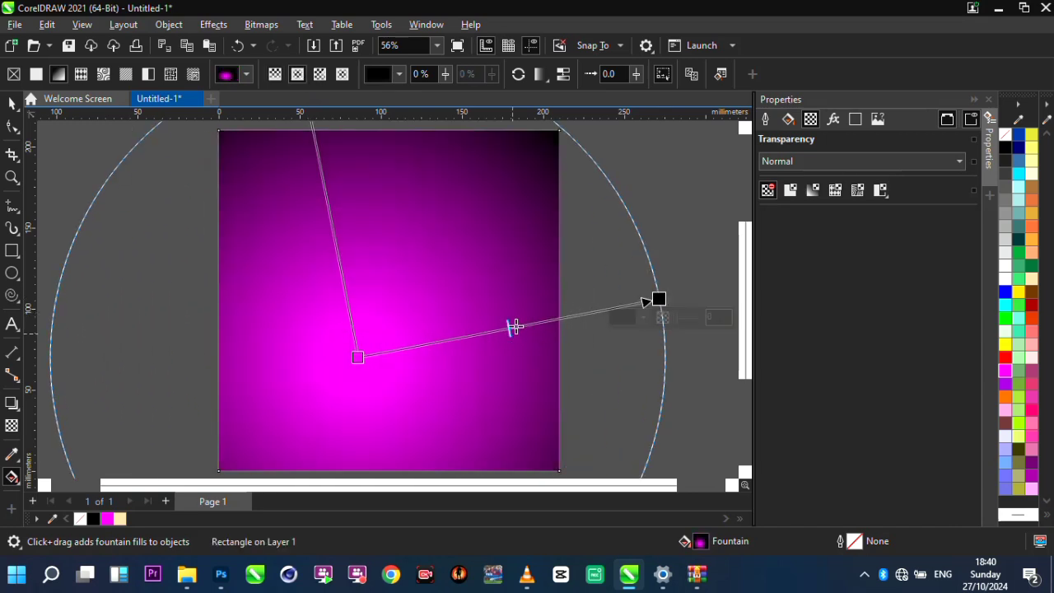
drag(524, 325, 560, 295)
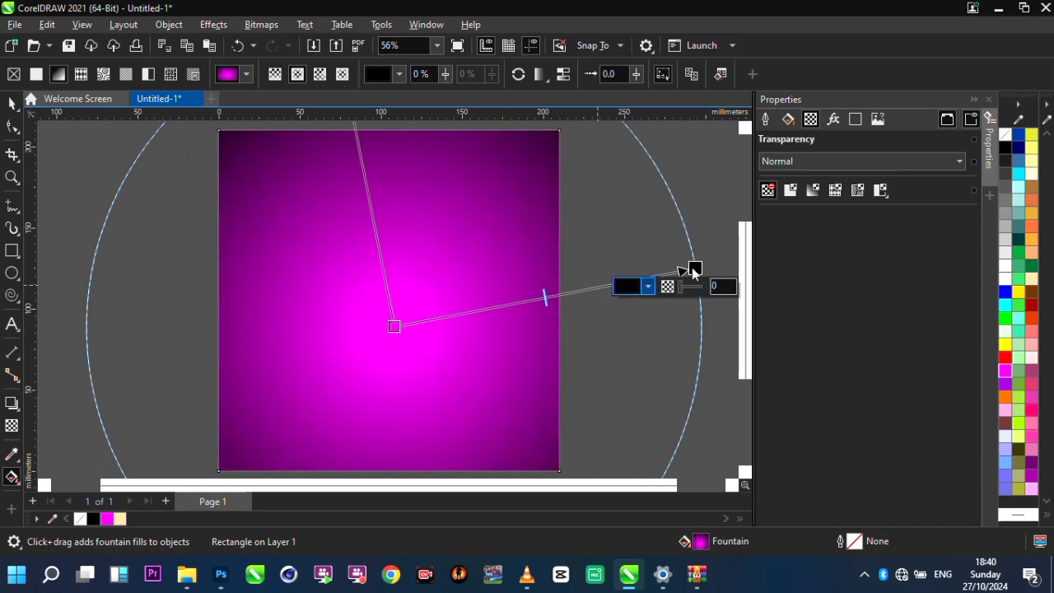
drag(696, 267, 656, 292)
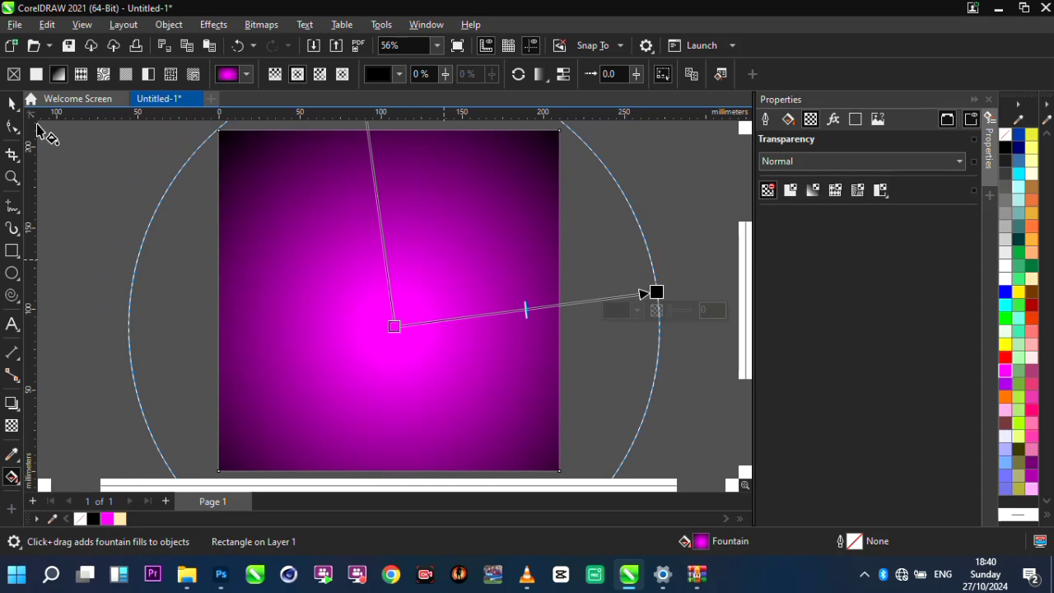
click(12, 102)
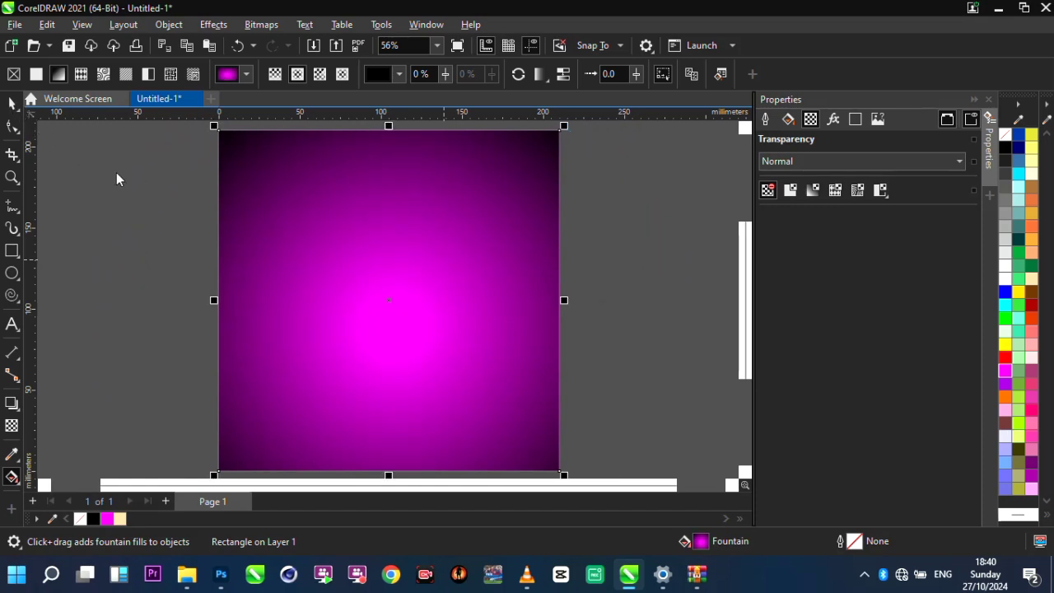
key(space)
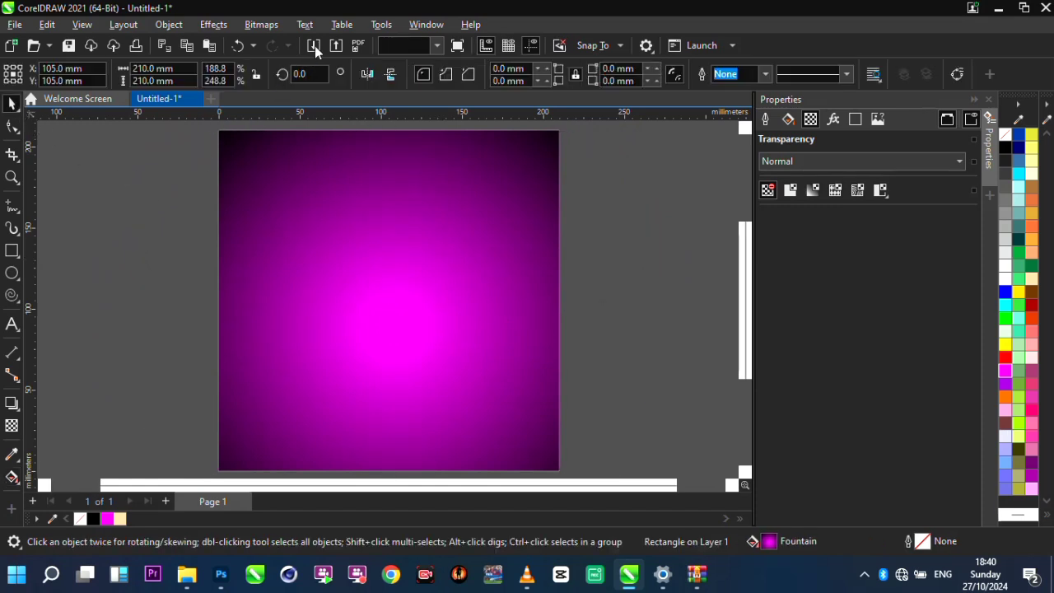
key(Escape)
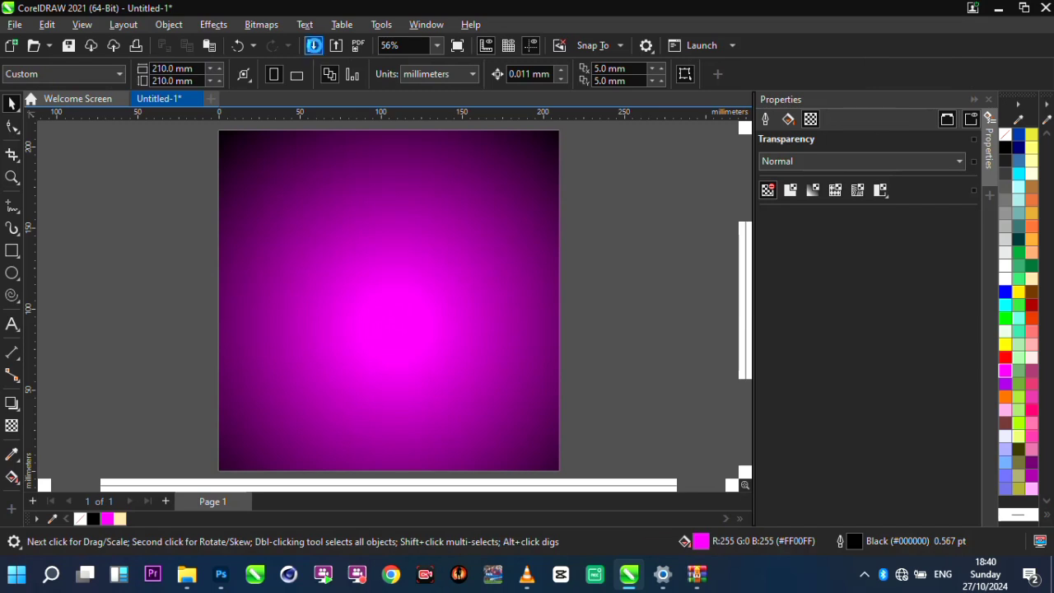
- Import all nine images from the Spicies label resources folder on the Desktop
click(315, 46)
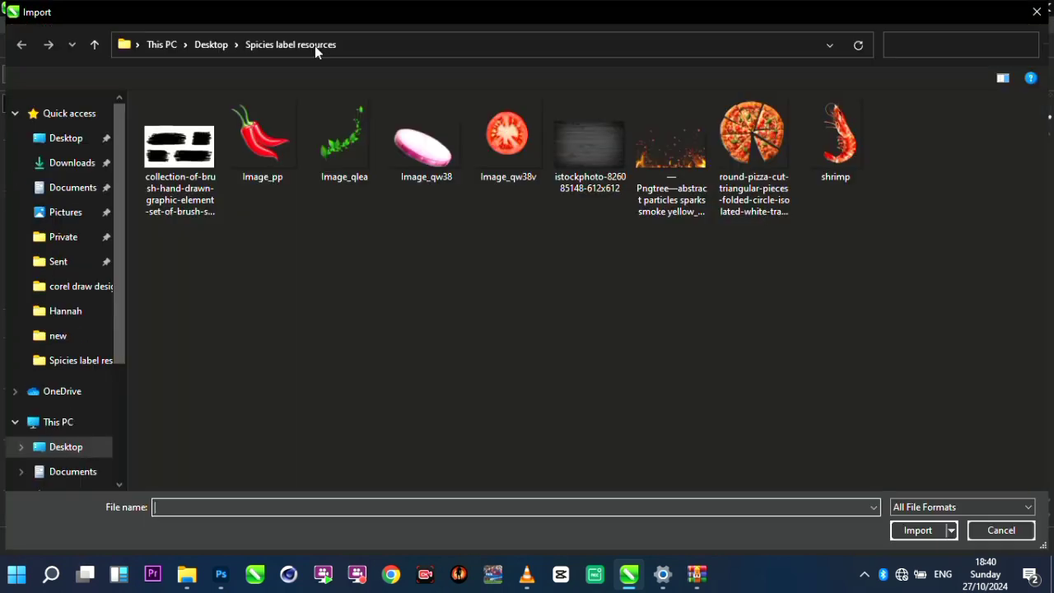
drag(158, 256, 836, 136)
click(916, 530)
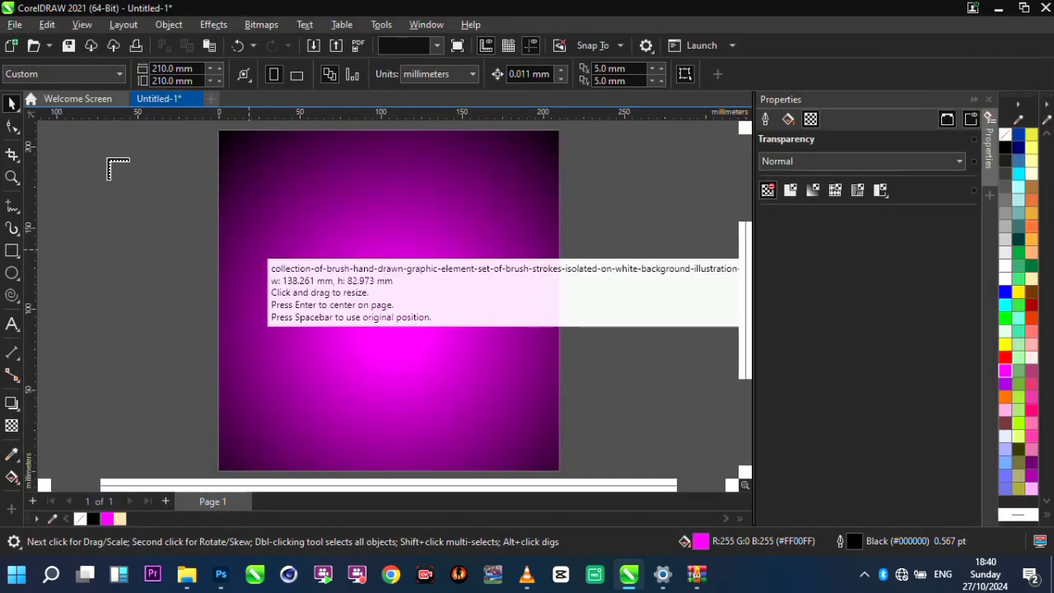
- Place the imported images at small sizes beside the page, on both sides of the square
mouse_move(107, 159)
mouse_down()
mouse_move(157, 204)
mouse_move(183, 203)
mouse_up()
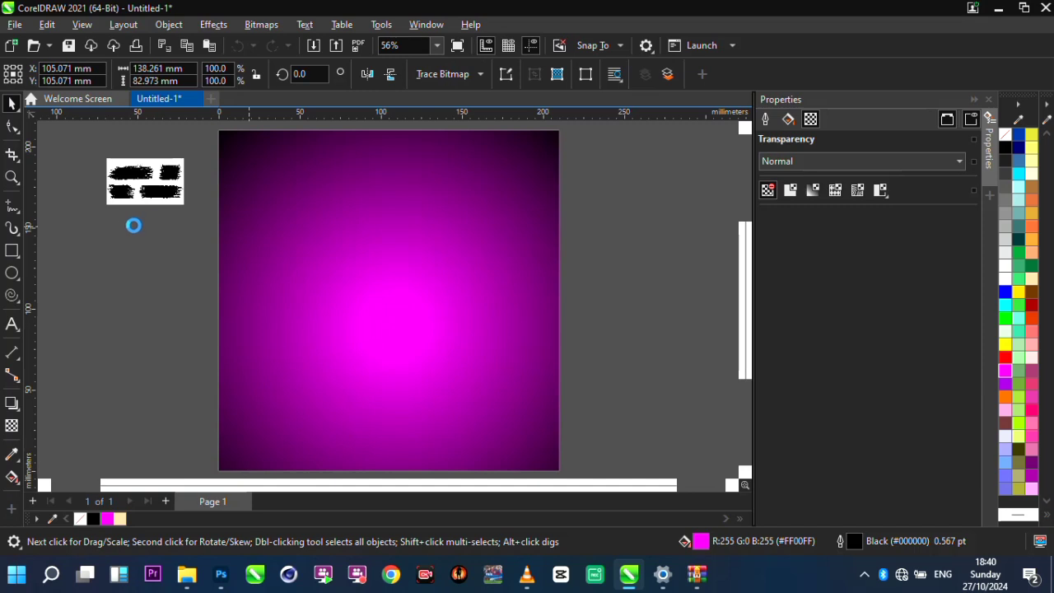
drag(112, 225, 170, 282)
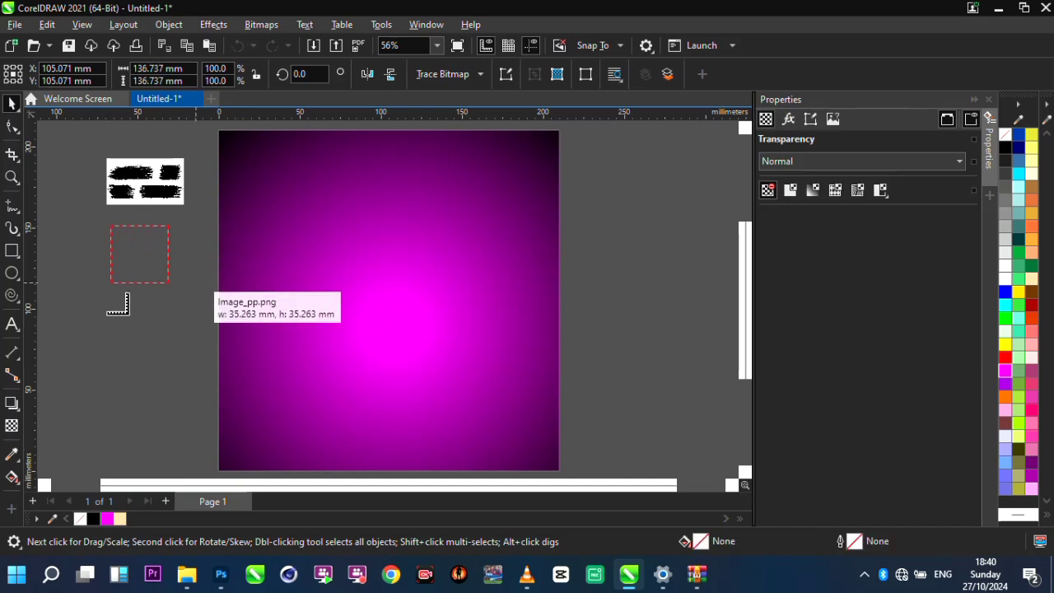
drag(603, 156, 695, 221)
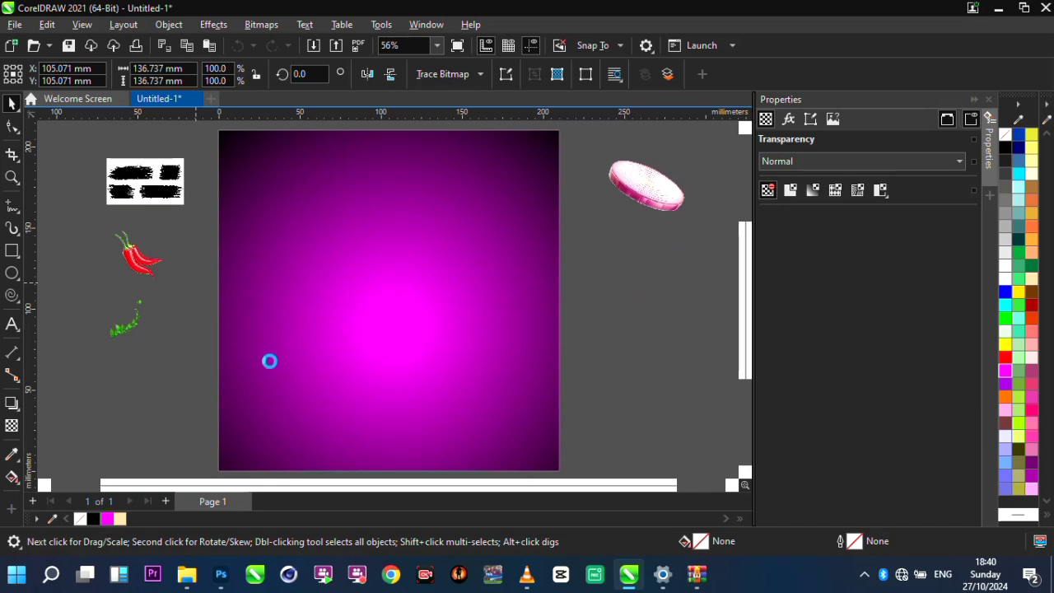
drag(201, 420, 226, 430)
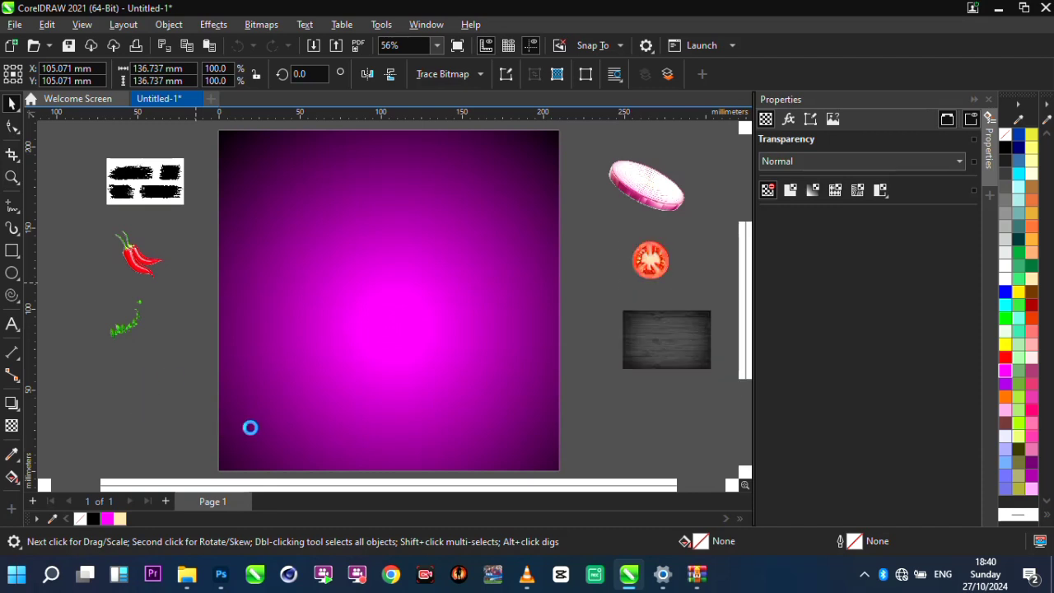
click(602, 382)
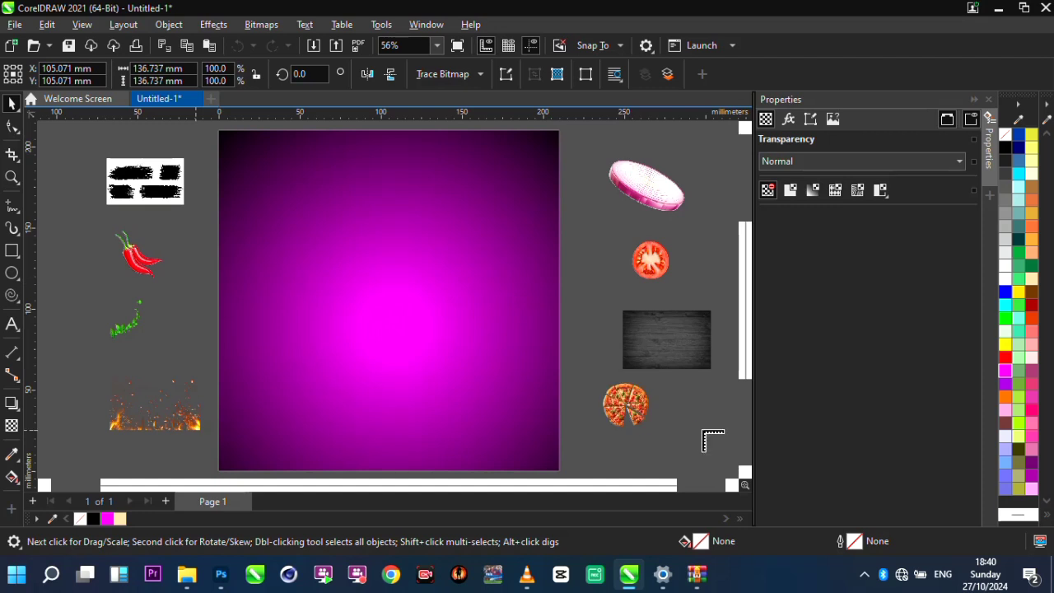
click(664, 389)
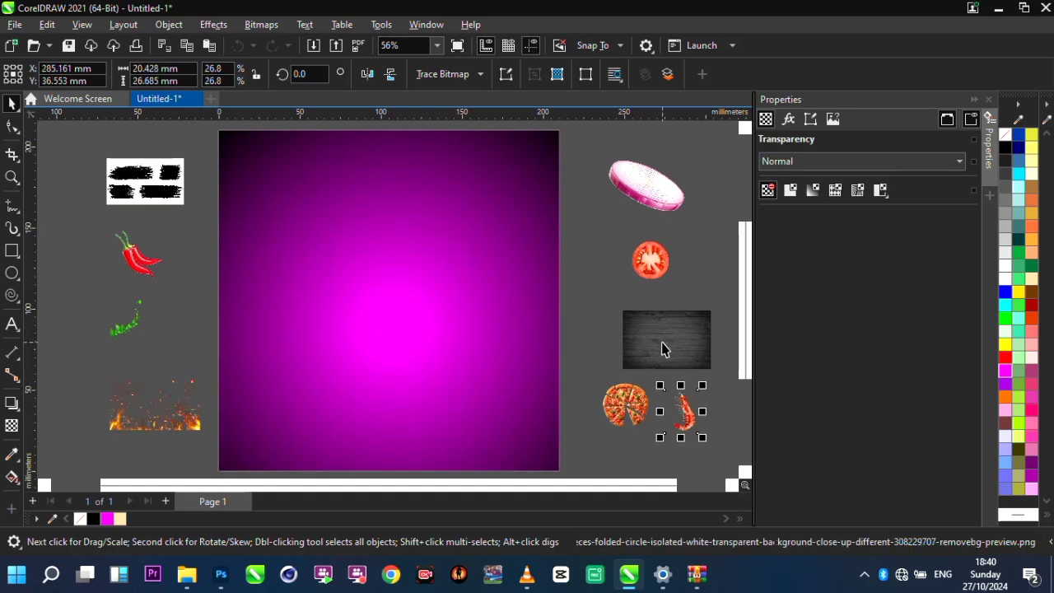
- Move the dark wood image onto the magenta background and enlarge it to about 200 x 133 mm over the upper part
drag(666, 349, 350, 267)
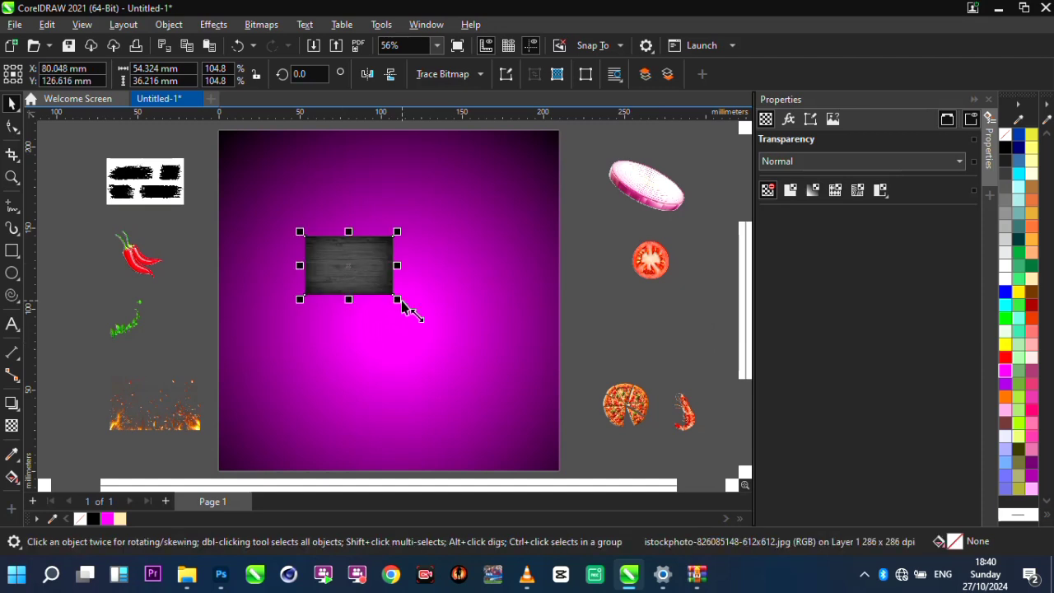
drag(398, 301, 653, 392)
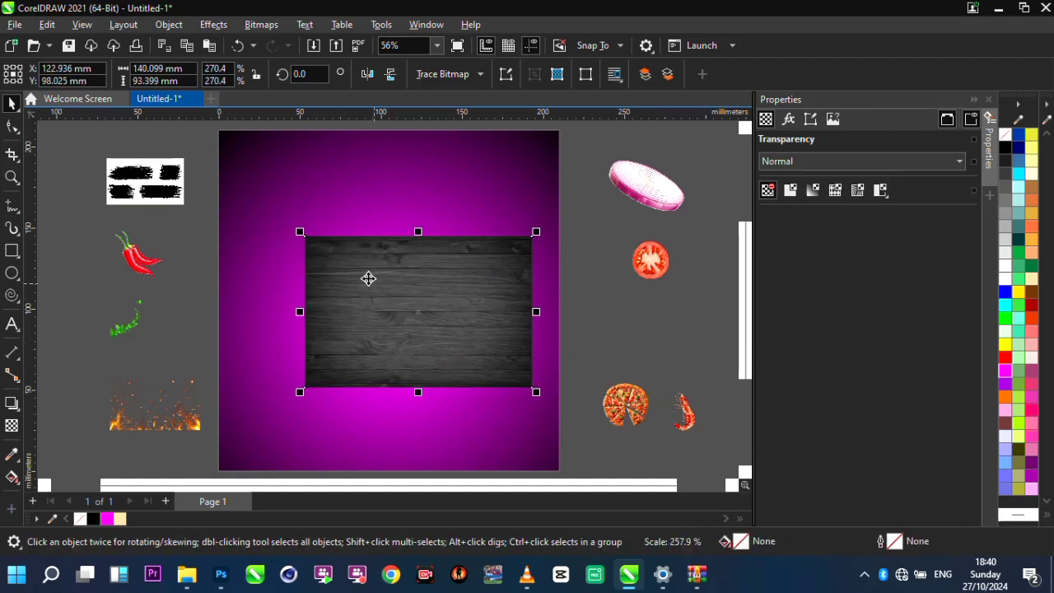
drag(300, 232, 205, 170)
drag(356, 221, 368, 211)
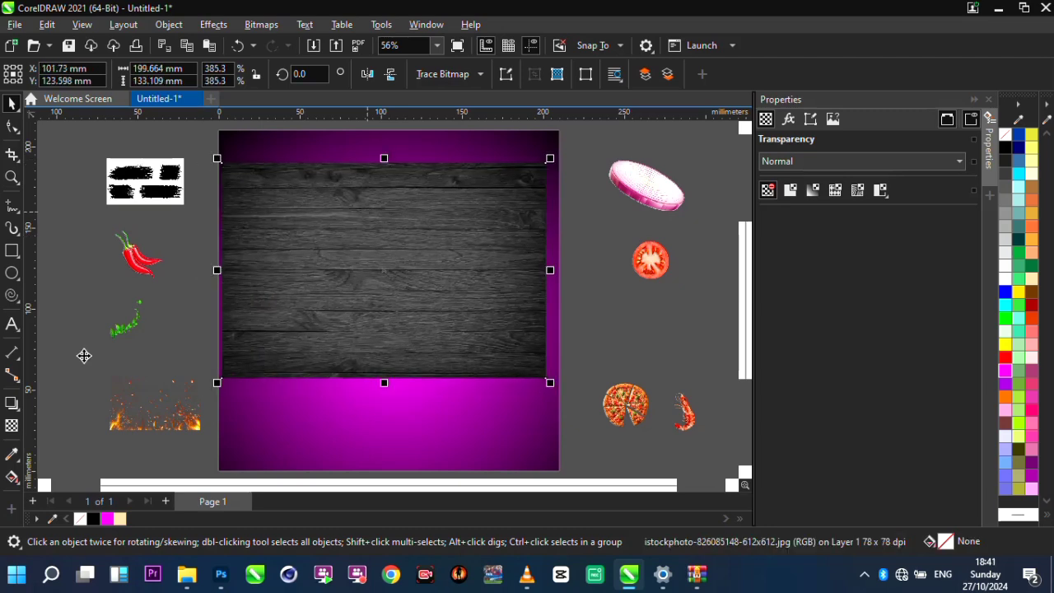
- Blend the wood image into the magenta background with the Overlay transparency merge mode
click(12, 428)
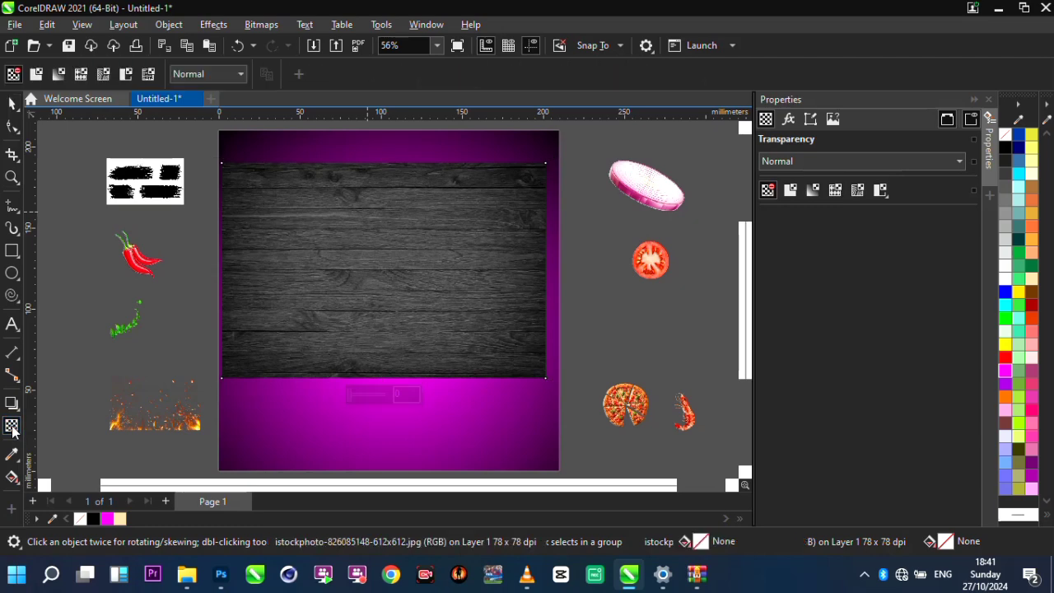
click(228, 73)
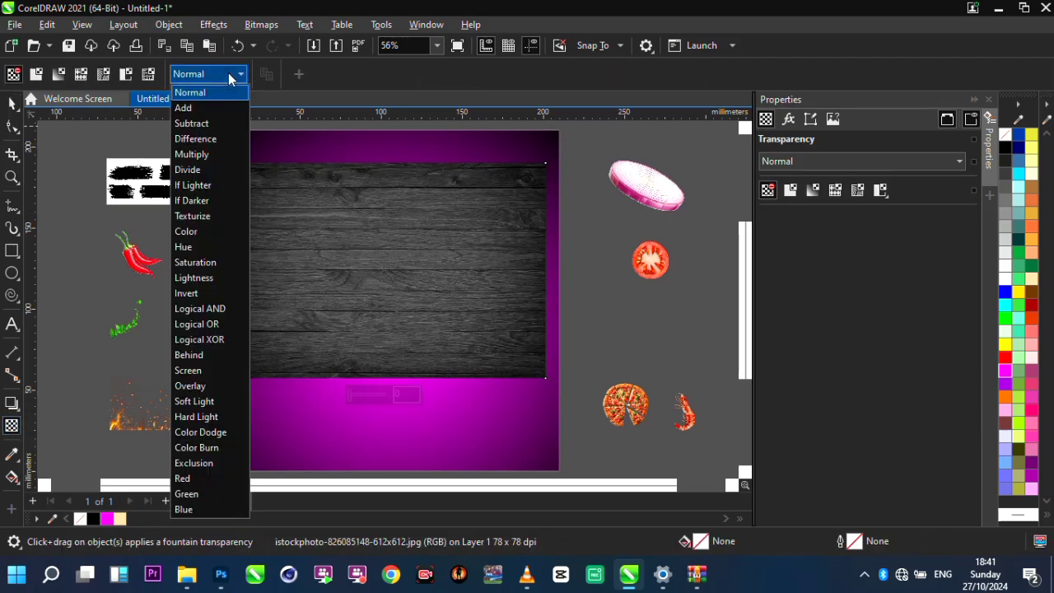
click(213, 387)
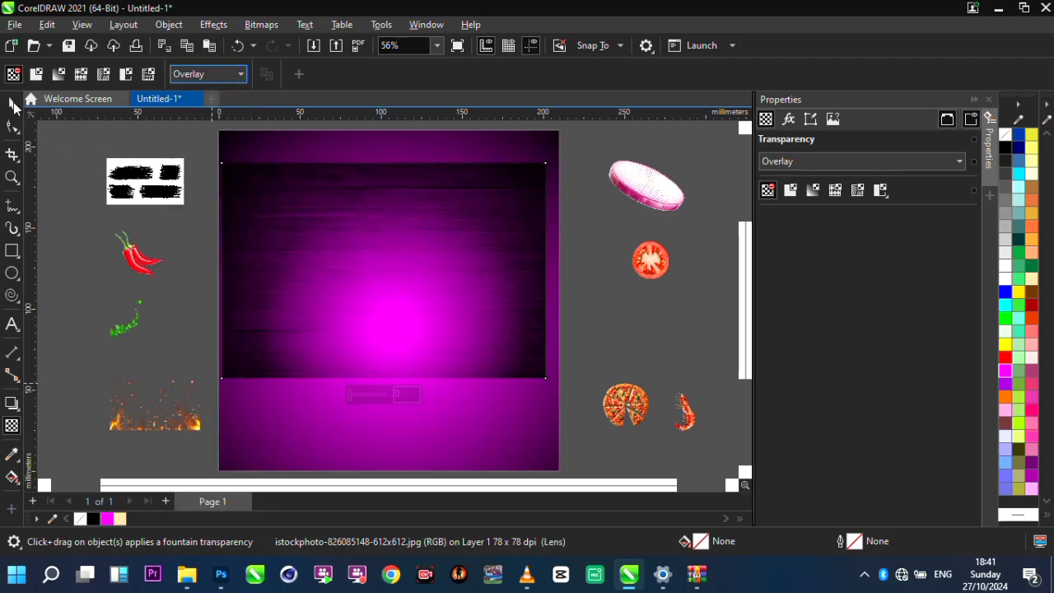
- PowerClip the blended wood image inside the magenta gradient square
click(13, 105)
right_click(345, 197)
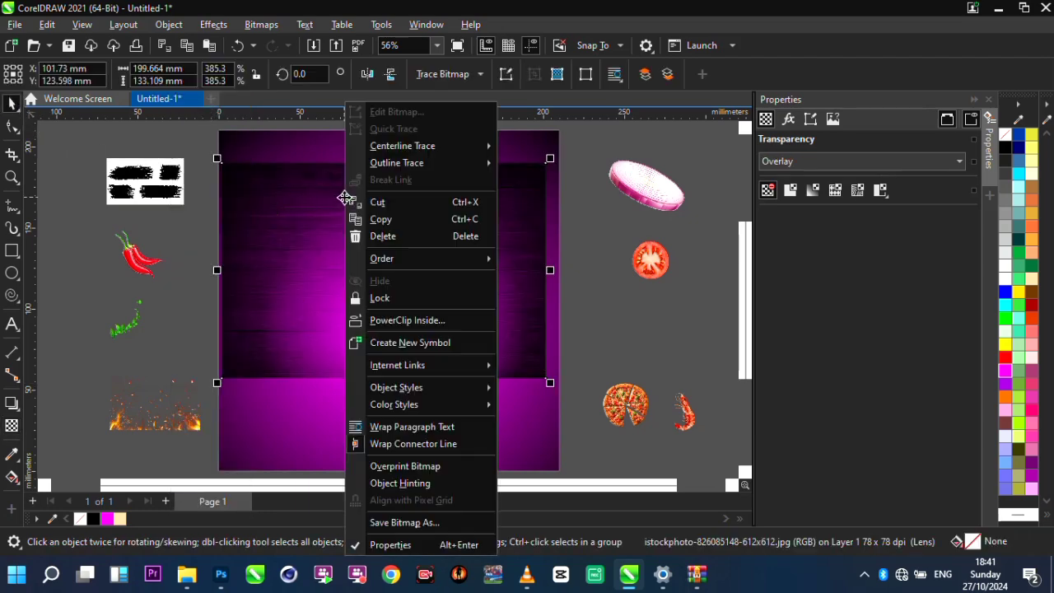
click(425, 320)
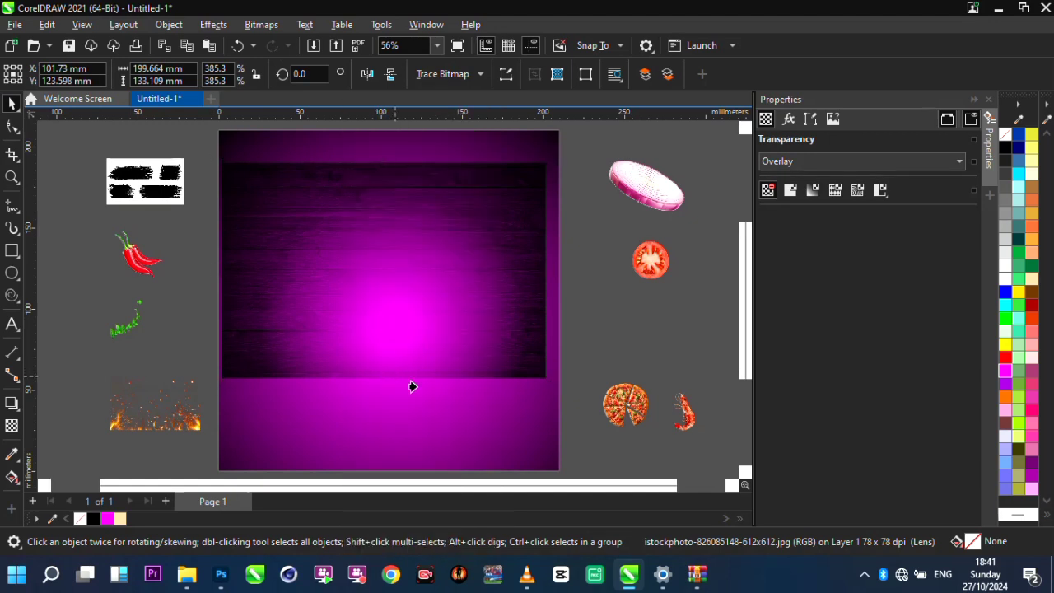
click(464, 406)
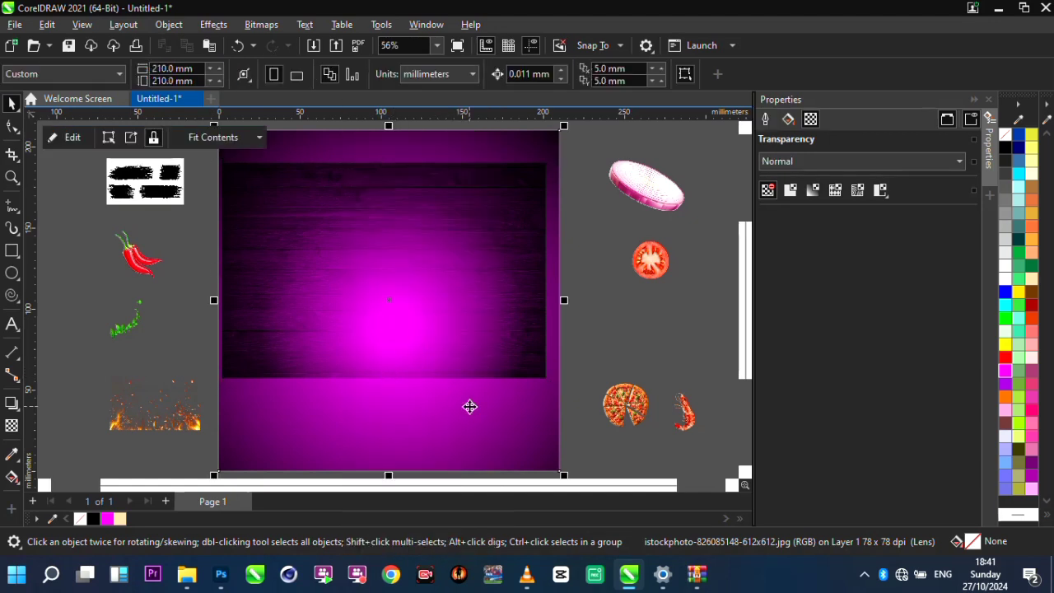
- Edit the square's PowerClip contents and enlarge the wood image to about 333 x 222 mm, covering the whole square, then finish editing
right_click(329, 250)
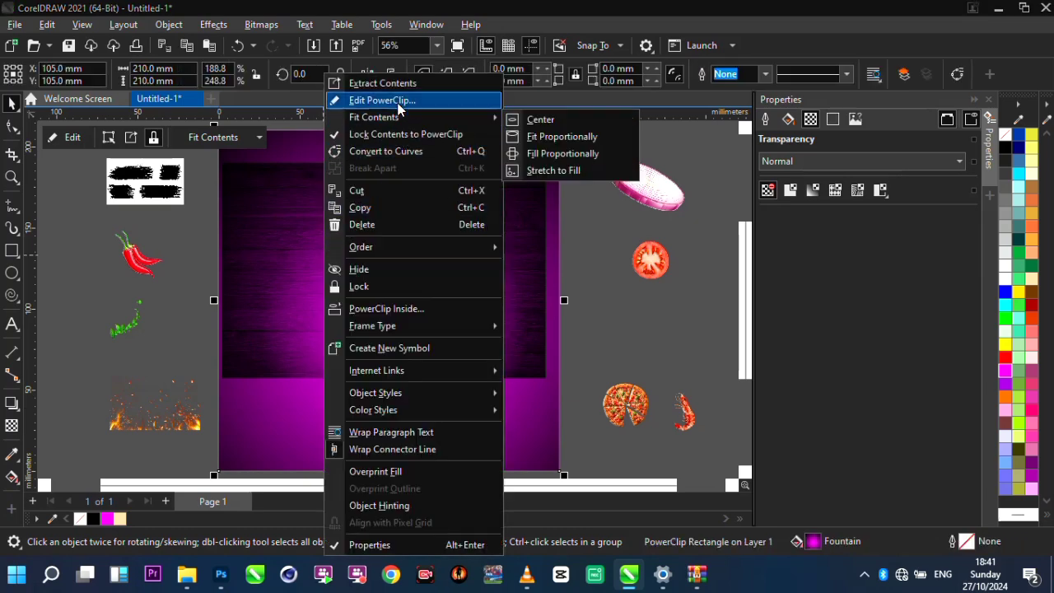
click(415, 99)
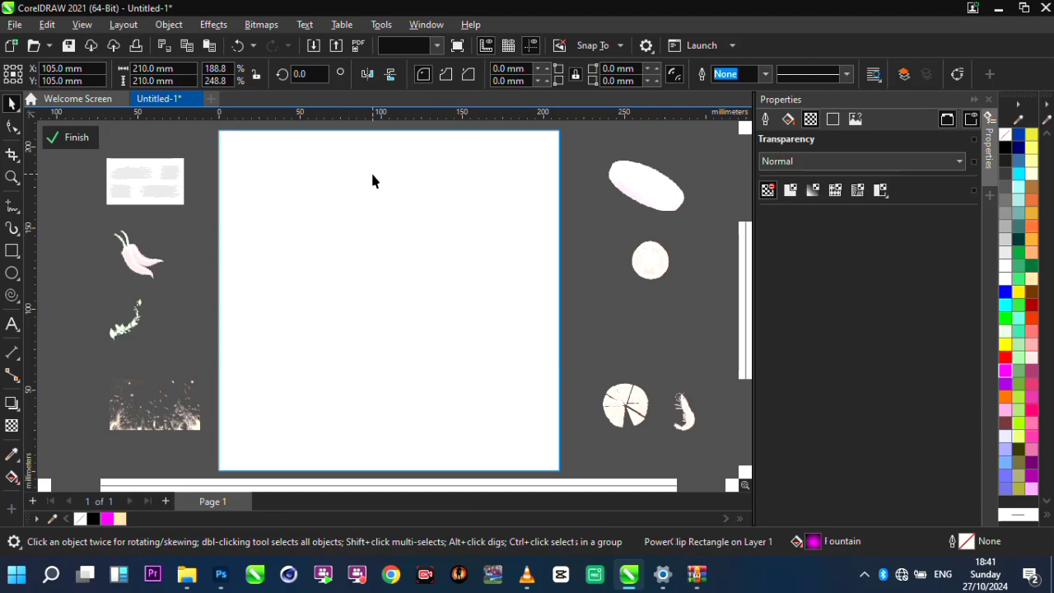
click(392, 206)
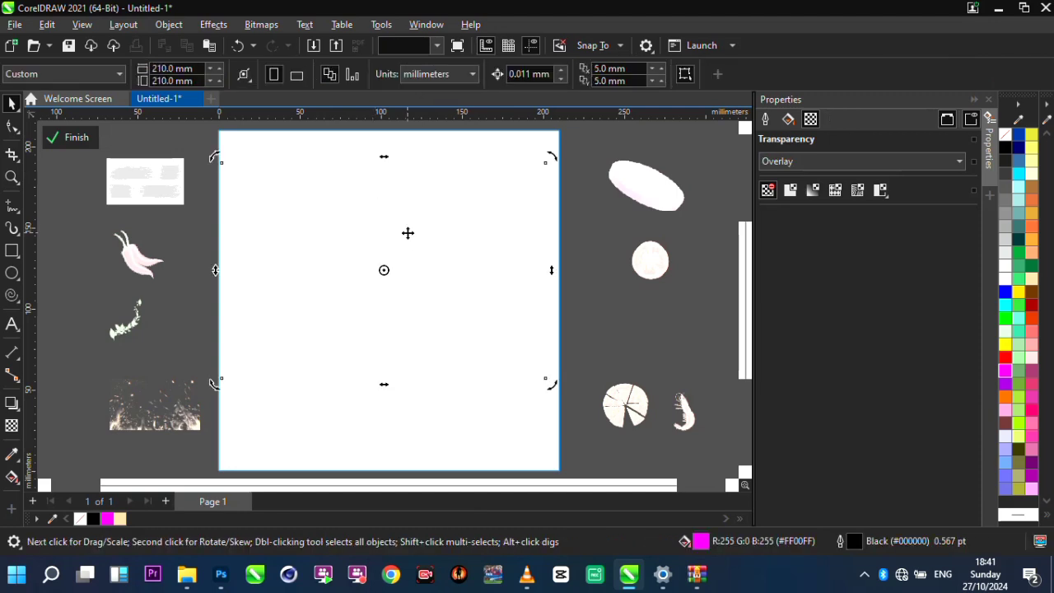
click(408, 233)
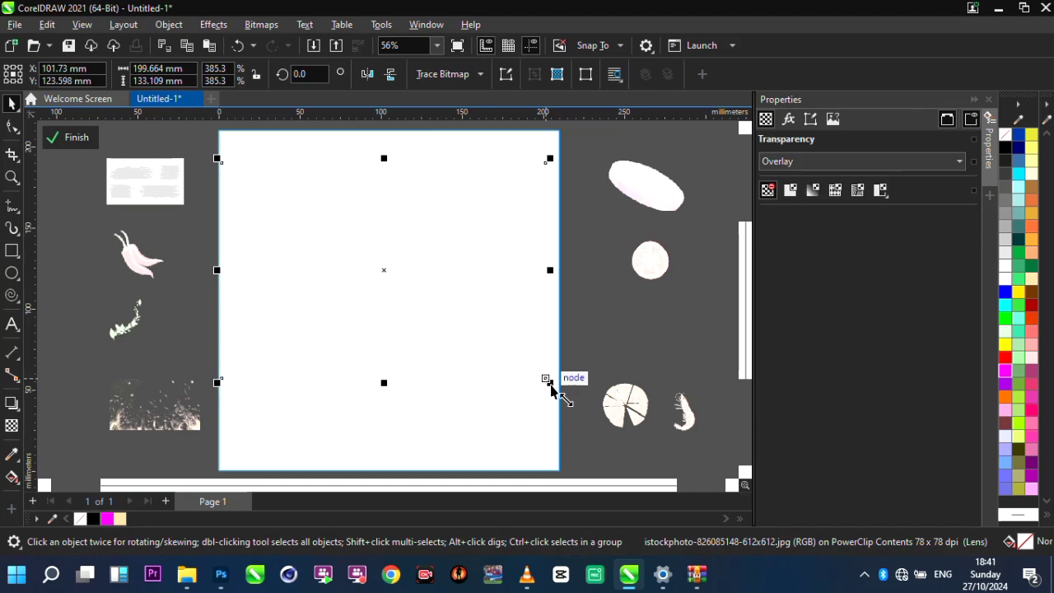
drag(551, 388, 642, 436)
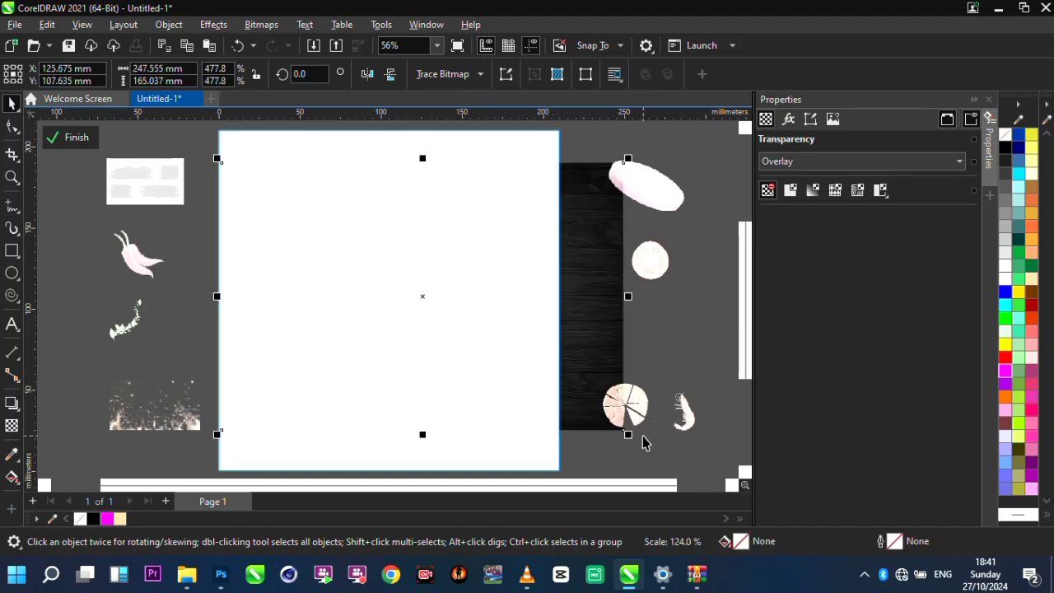
scroll(407, 321, down, 2)
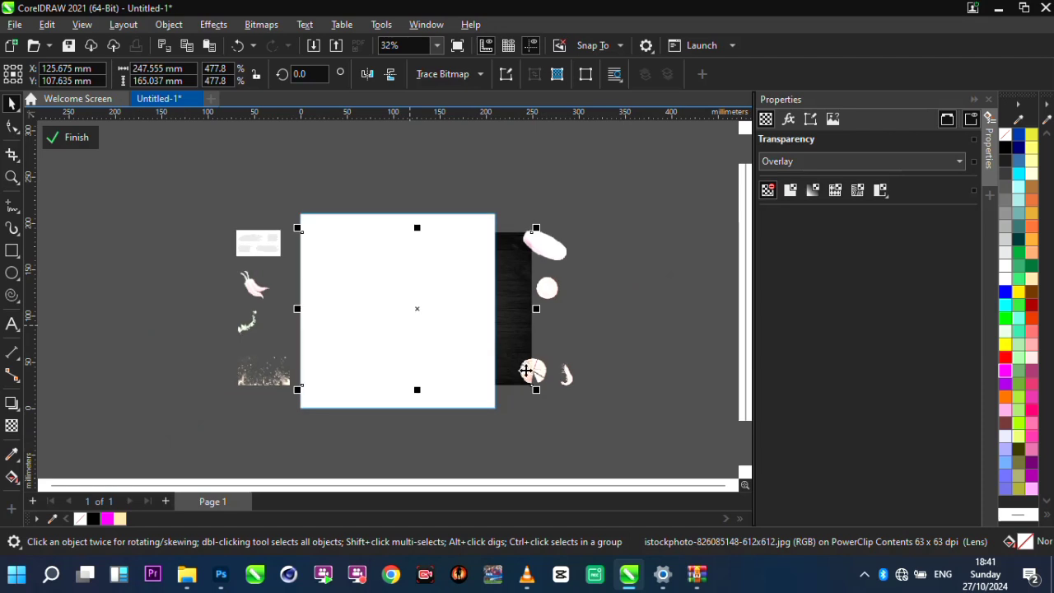
drag(536, 390, 577, 417)
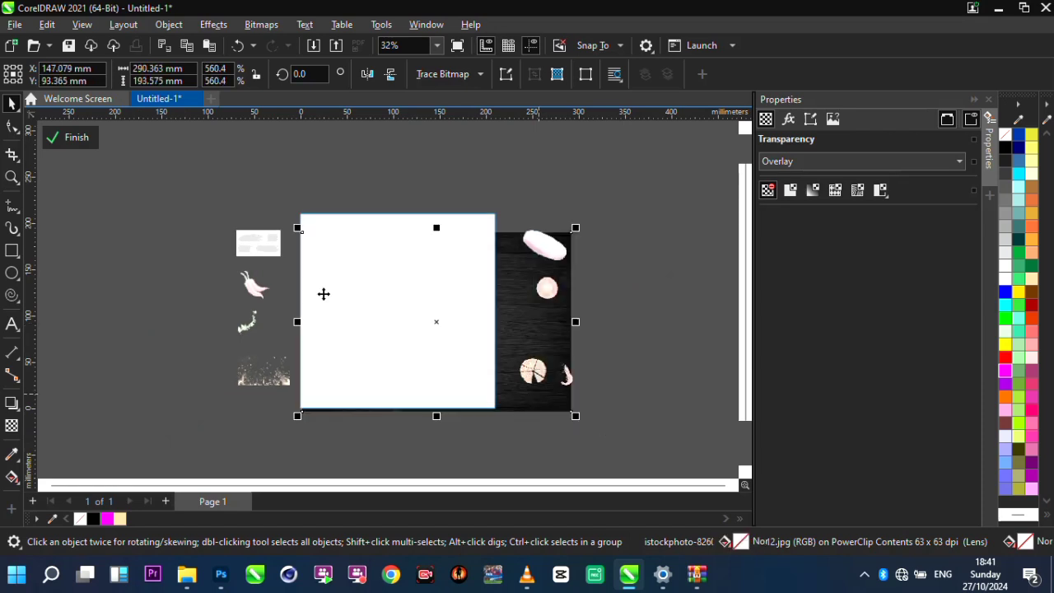
drag(297, 229, 247, 202)
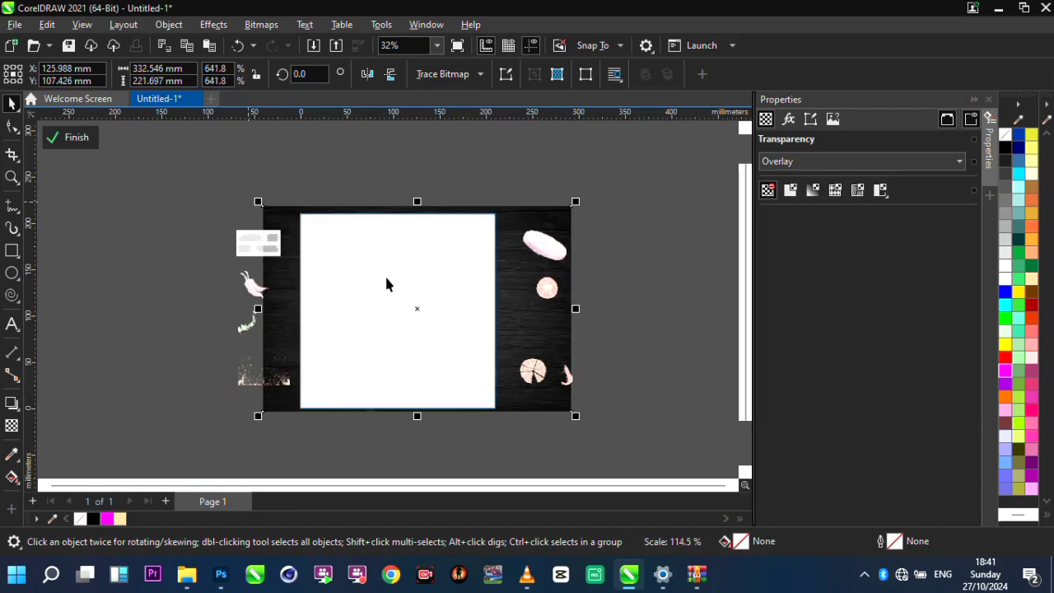
click(77, 138)
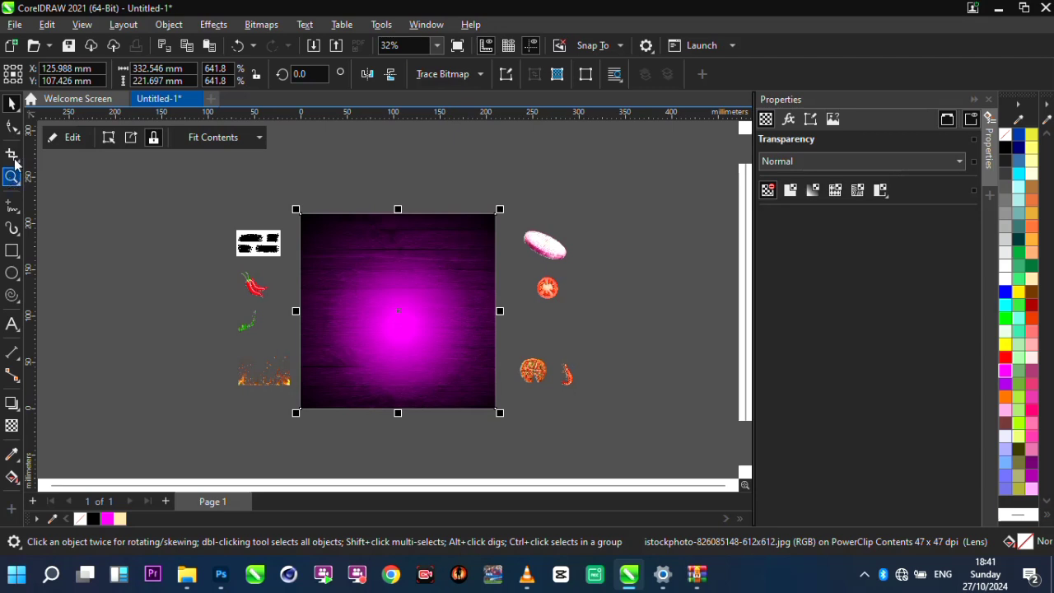
- Enlarge the black brush-stroke image to about 116 x 70 mm and move it onto the upper middle of the background
click(12, 104)
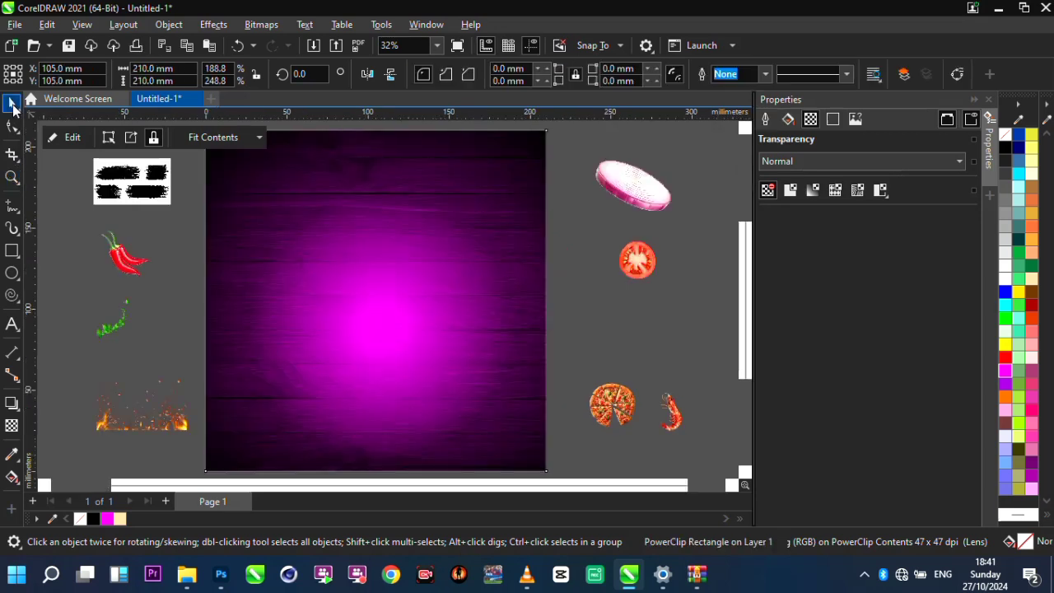
click(164, 219)
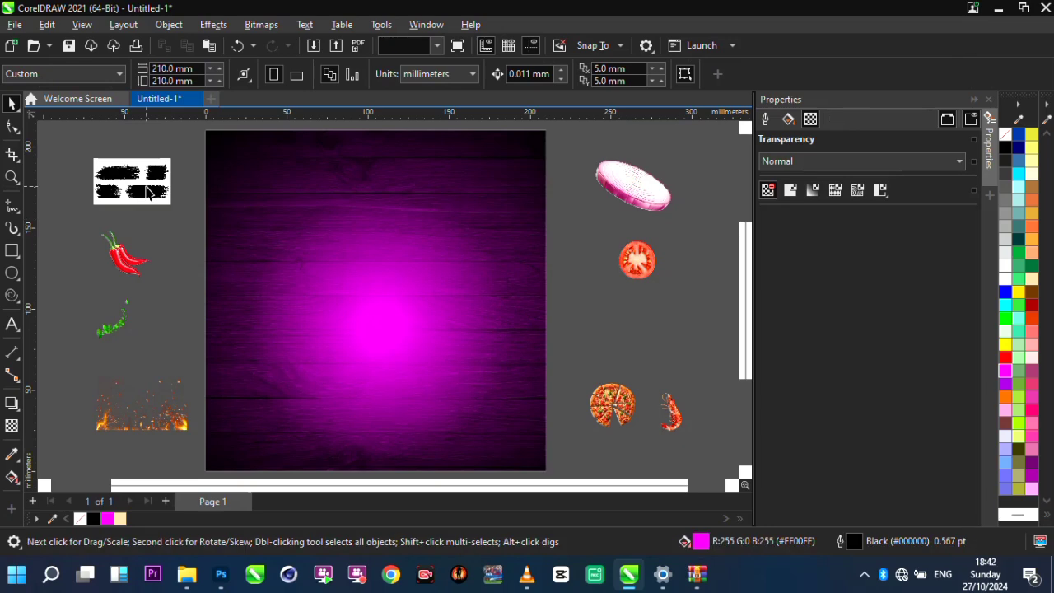
click(184, 216)
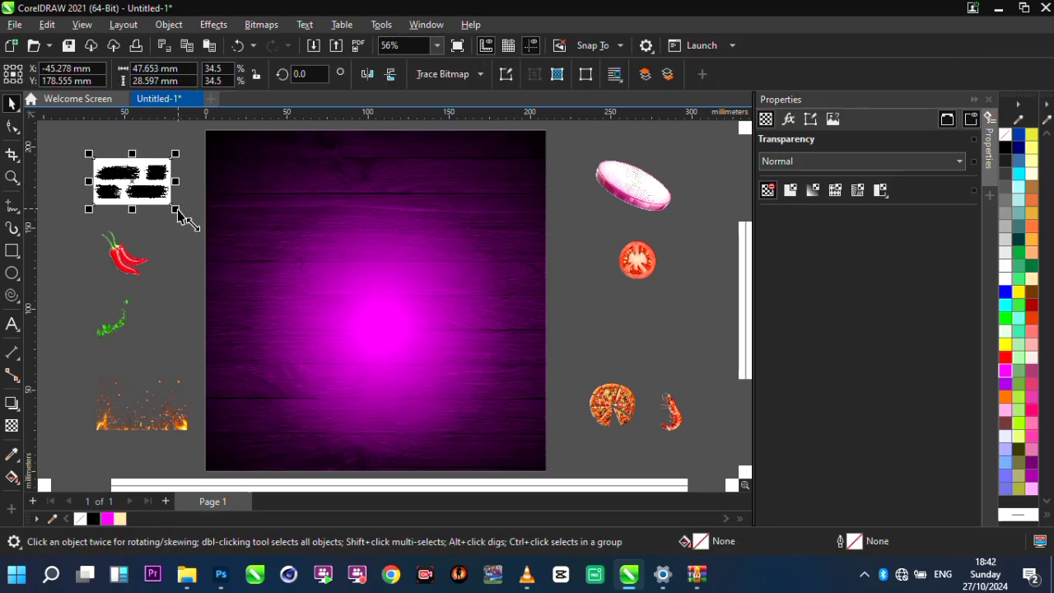
mouse_move(183, 218)
mouse_down()
mouse_move(401, 285)
mouse_move(288, 252)
mouse_up()
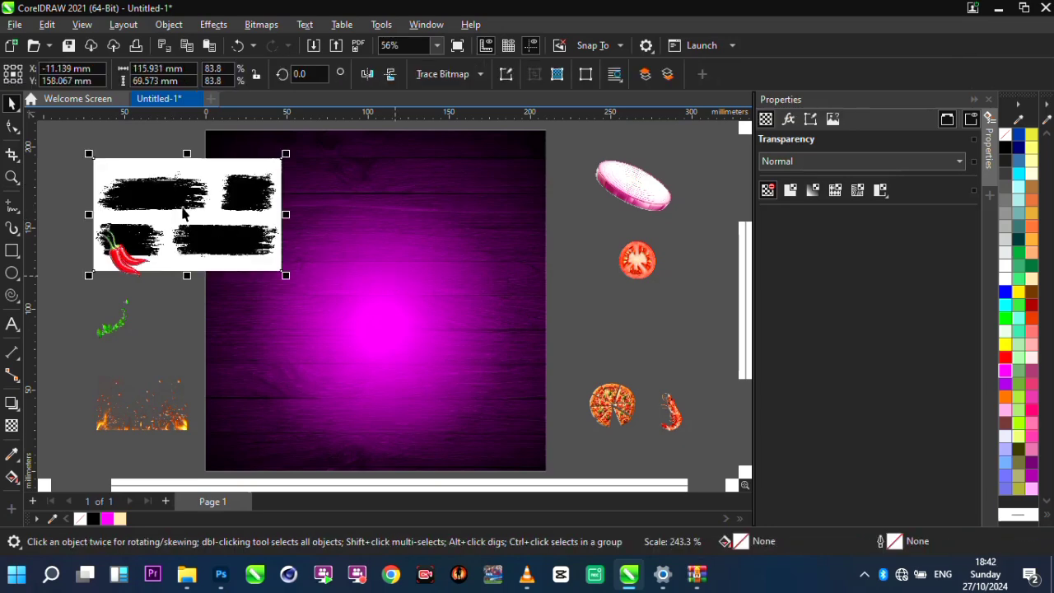
drag(188, 221, 370, 228)
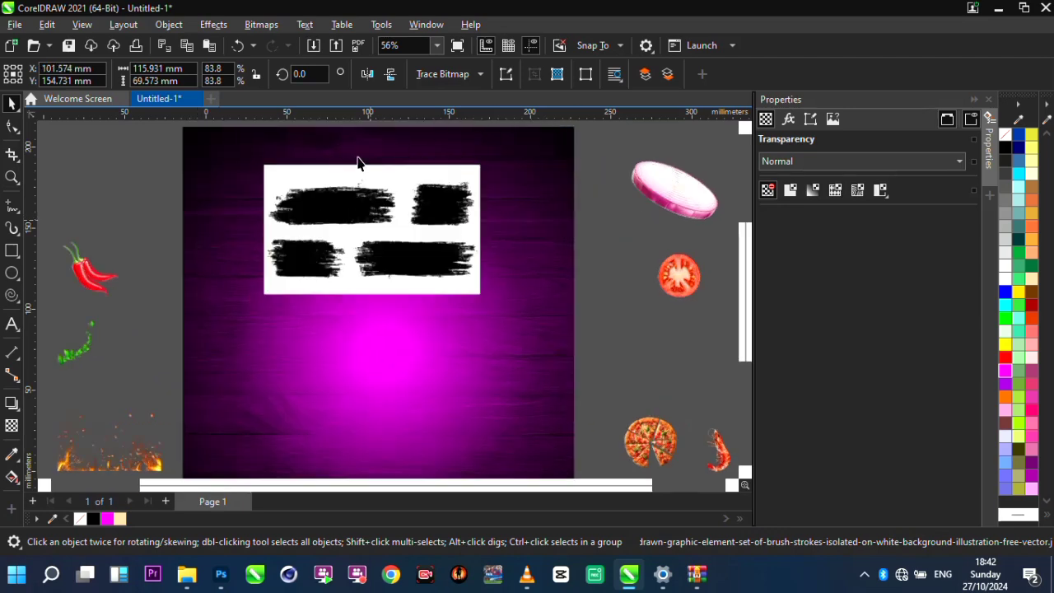
- Vectorize the brush-stroke image with an Outline Trace of type Line art, removing the background color automatically
scroll(362, 168, up, 3)
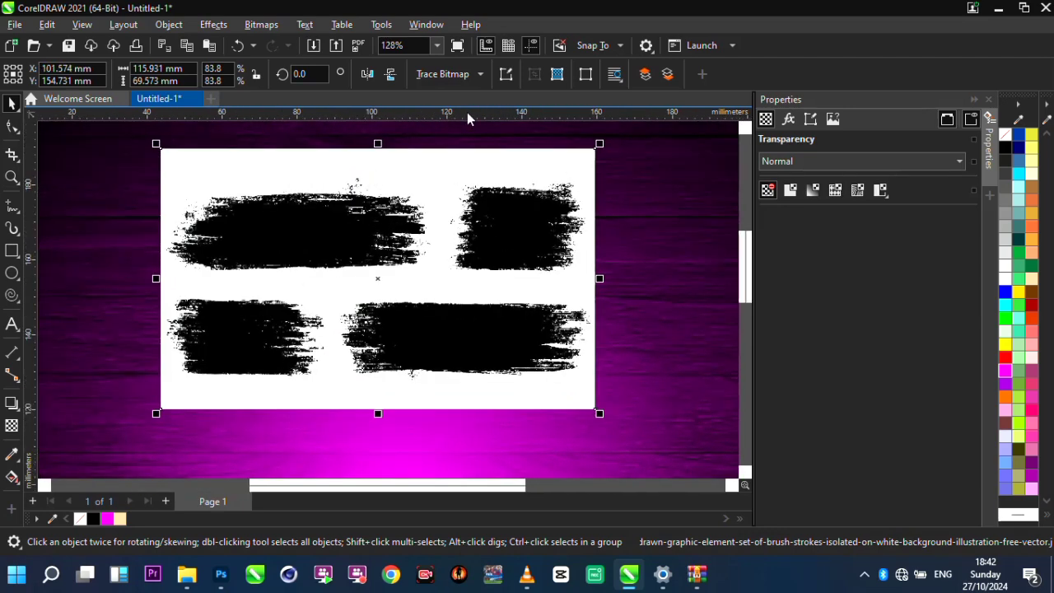
click(480, 73)
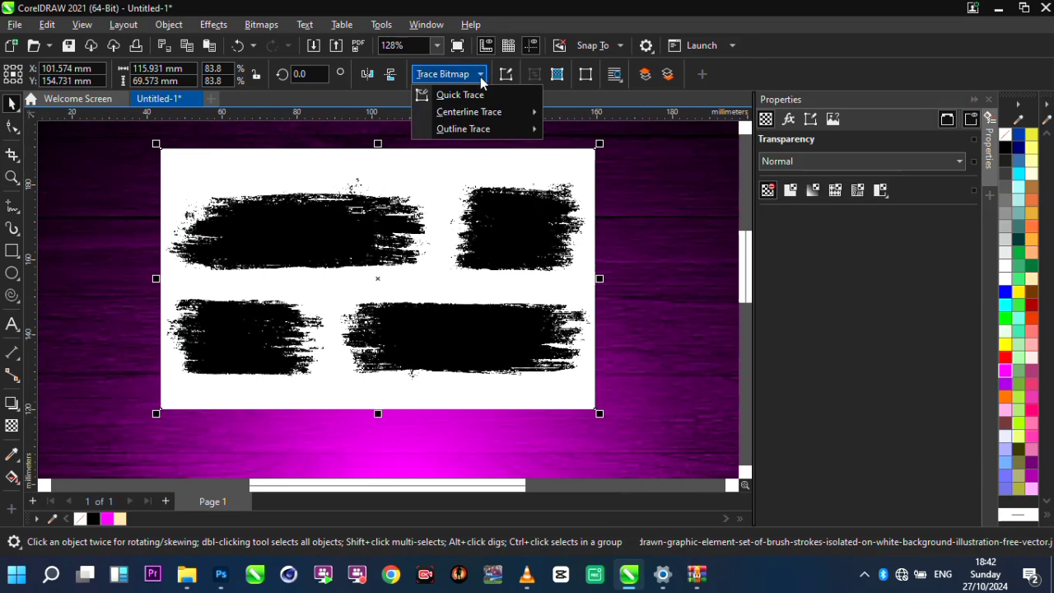
mouse_move(485, 131)
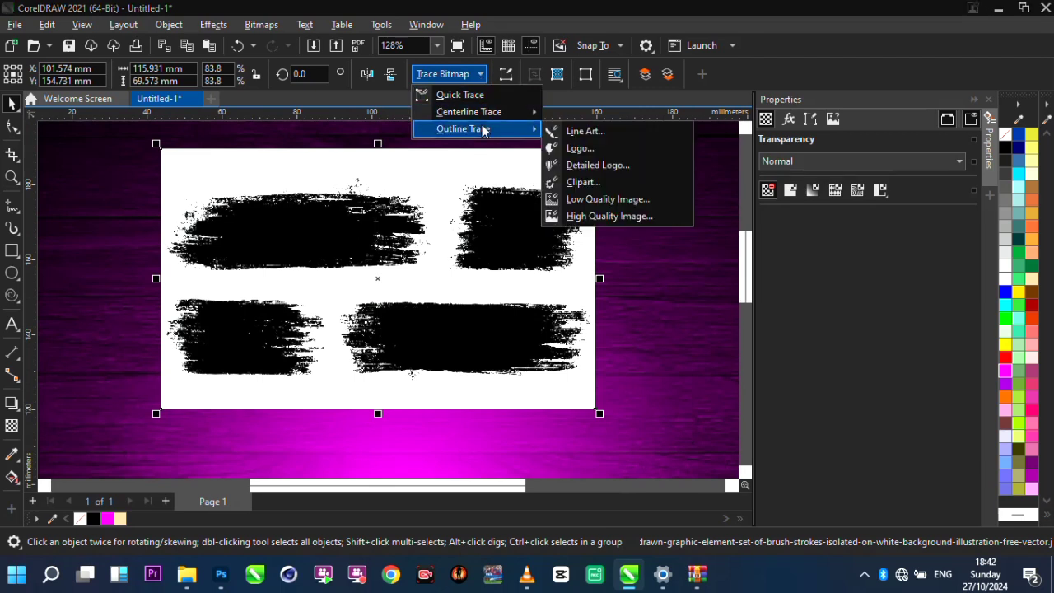
click(597, 133)
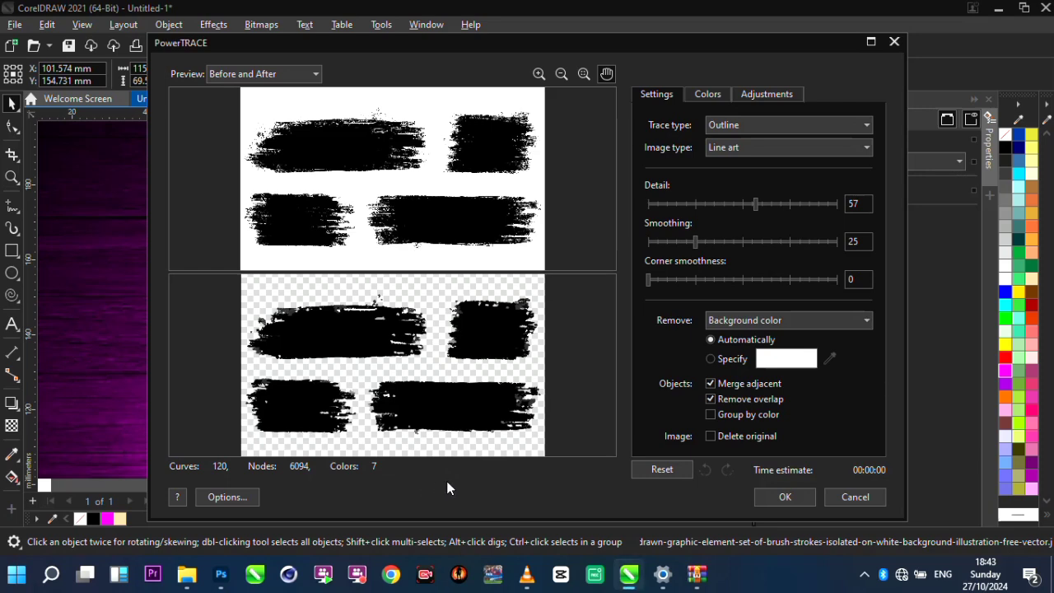
click(787, 500)
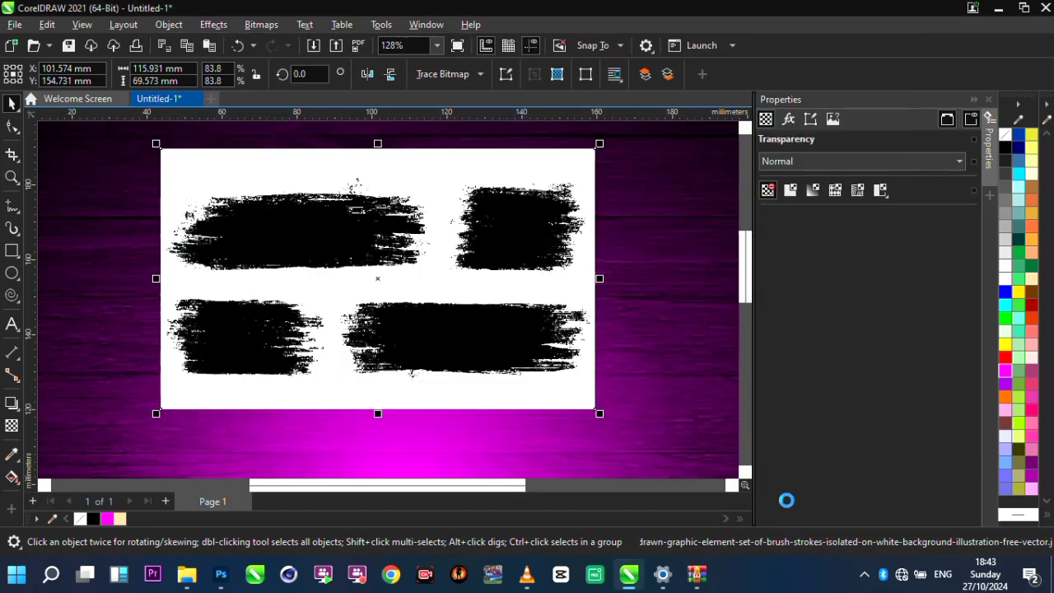
- Move the traced brush strokes aside and delete the original white-background bitmap beneath them
click(425, 349)
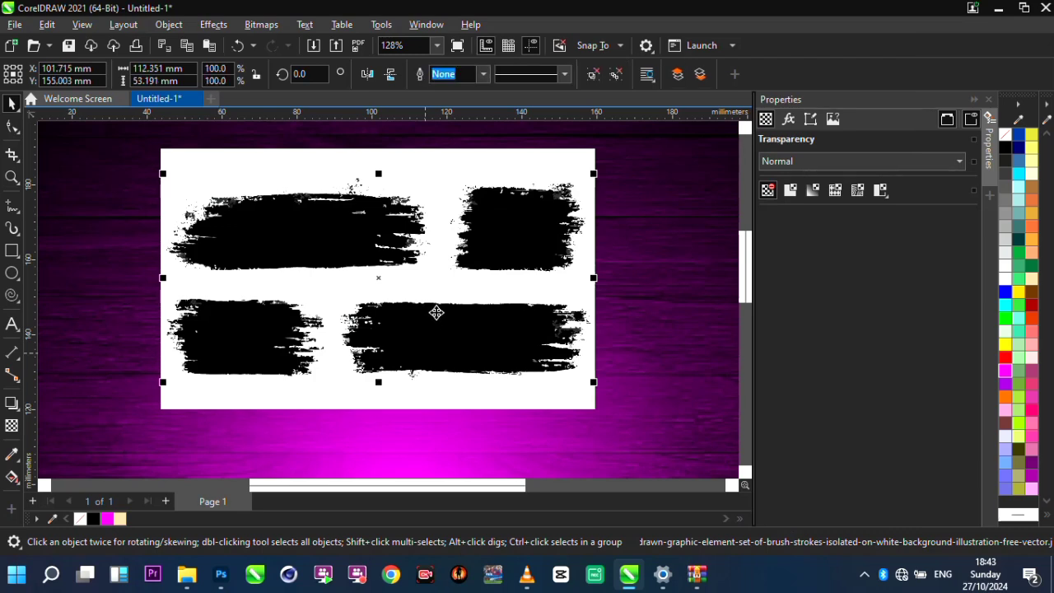
click(435, 310)
scroll(420, 313, down, 2)
scroll(412, 317, up, 2)
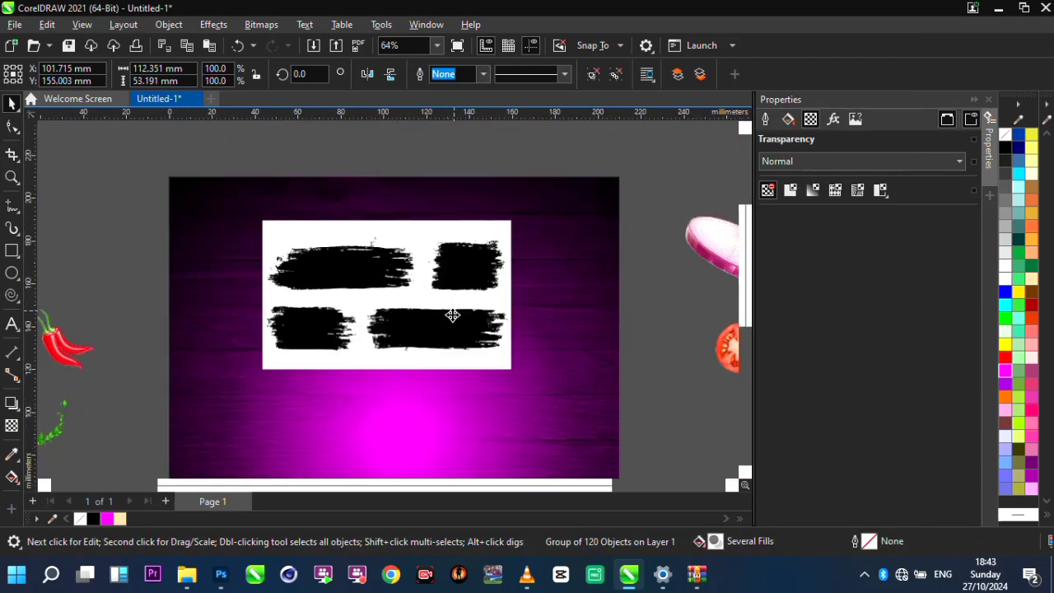
drag(532, 323, 633, 322)
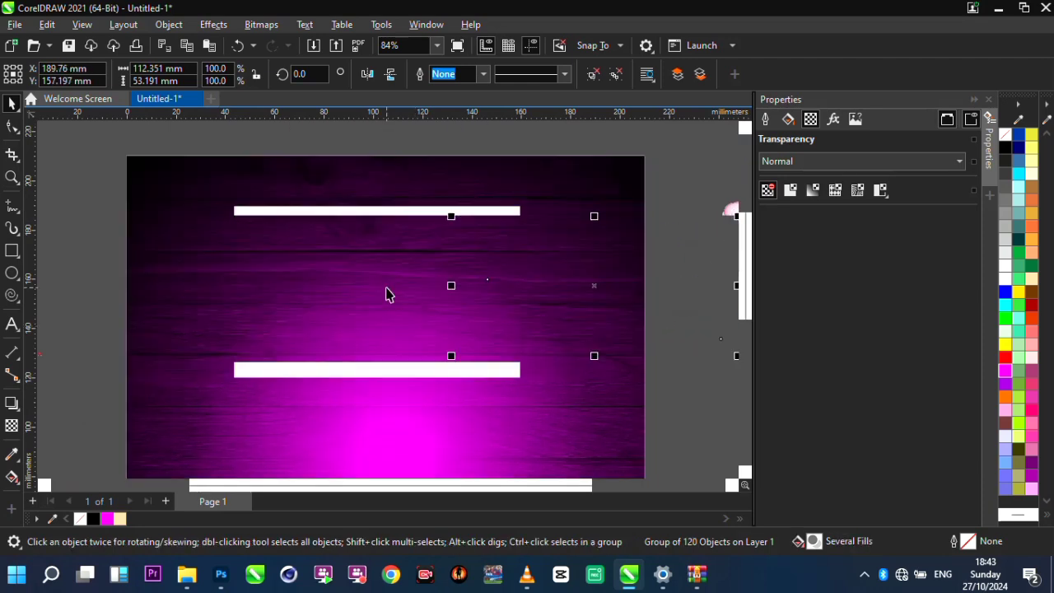
click(386, 288)
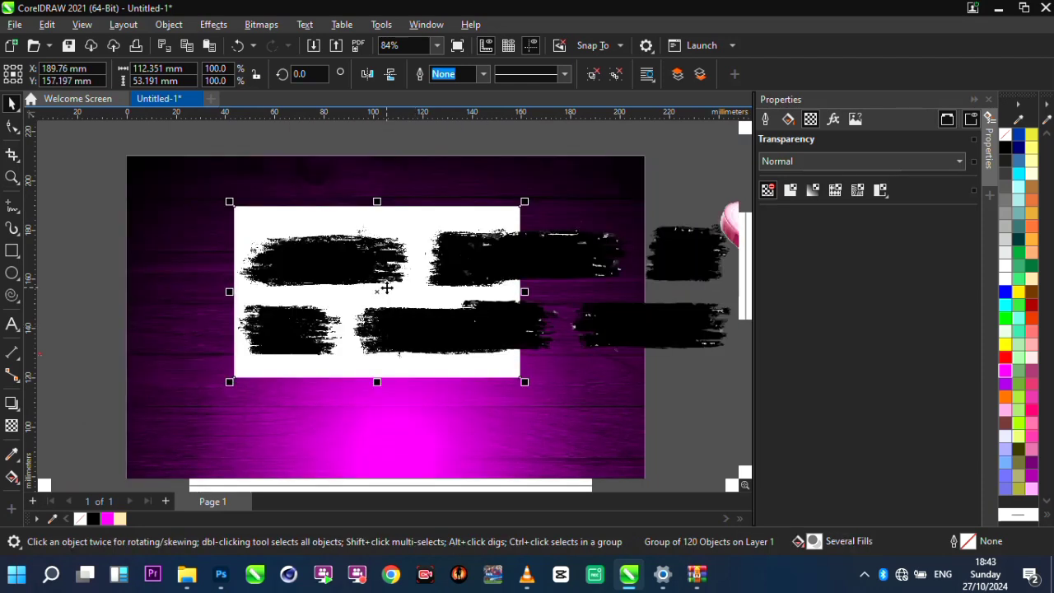
right_click(386, 287)
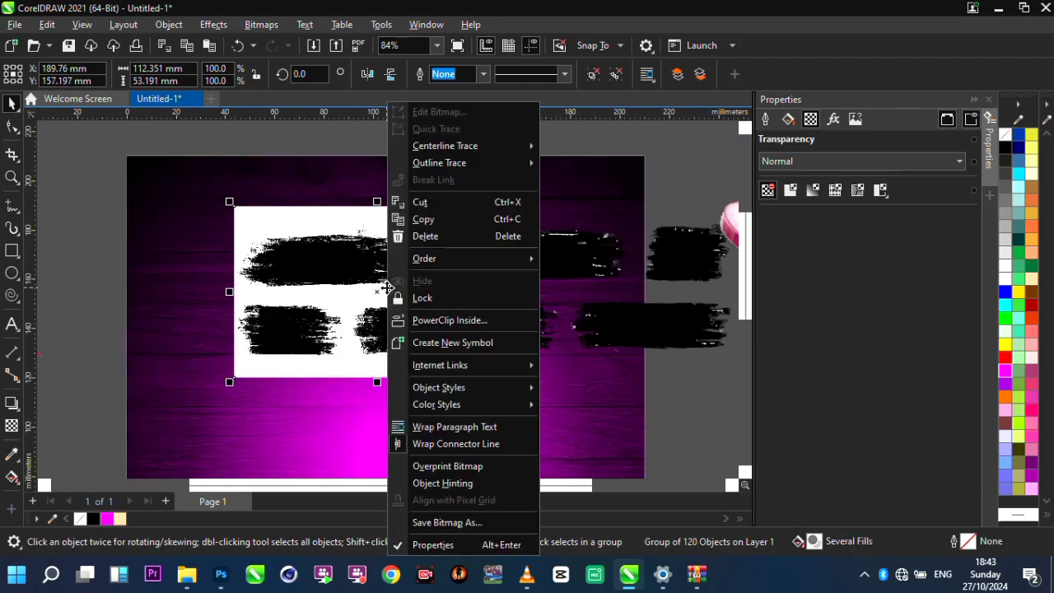
click(449, 237)
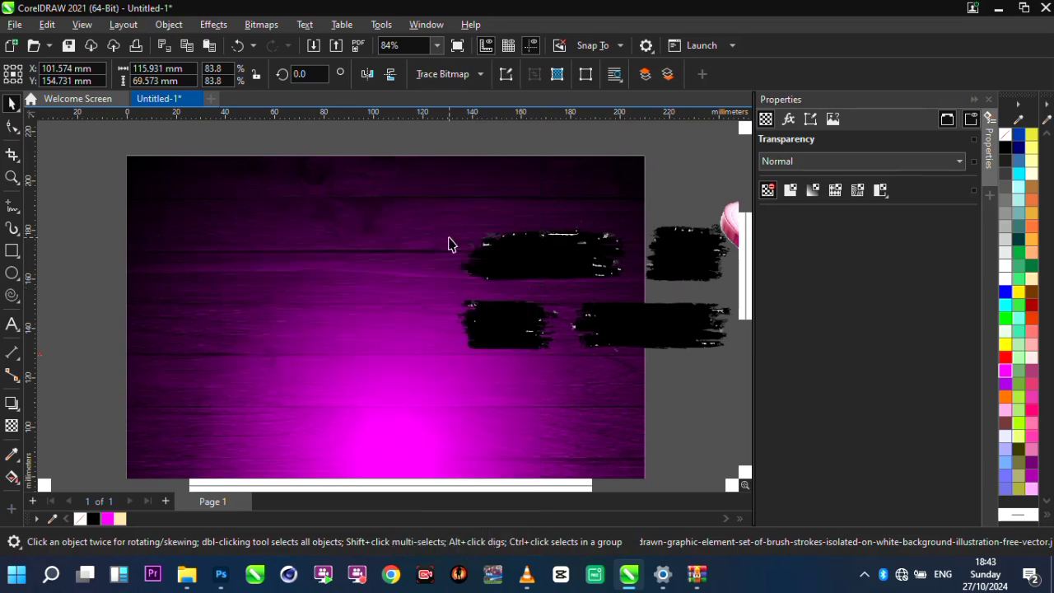
- Move the traced brush-stroke group back onto the upper middle of the background square
click(532, 253)
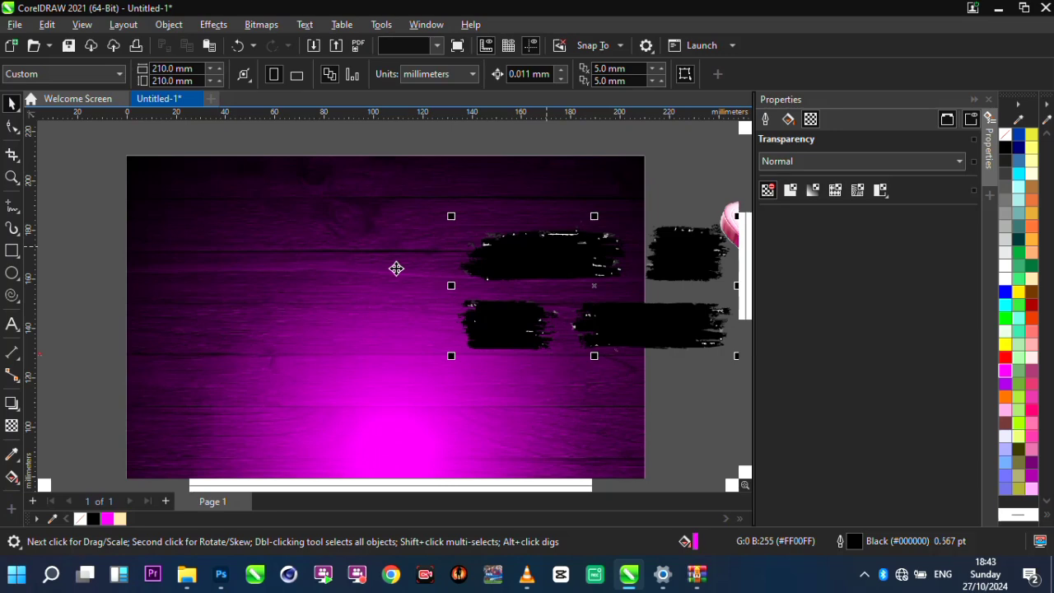
click(534, 256)
drag(376, 271, 350, 266)
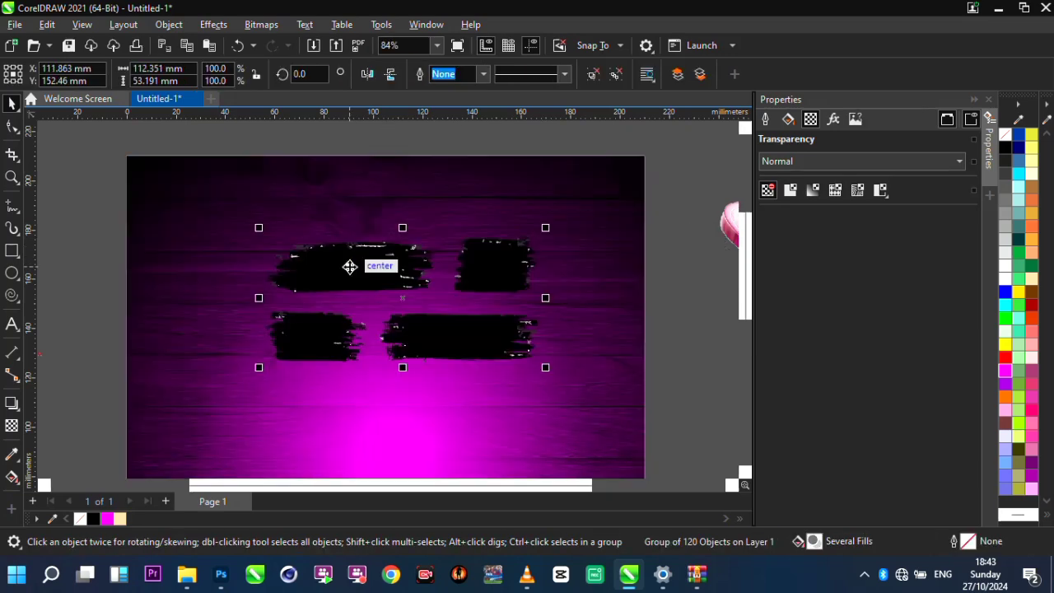
- Ungroup the traced brush strokes and select only the wide upper-left stroke
right_click(349, 266)
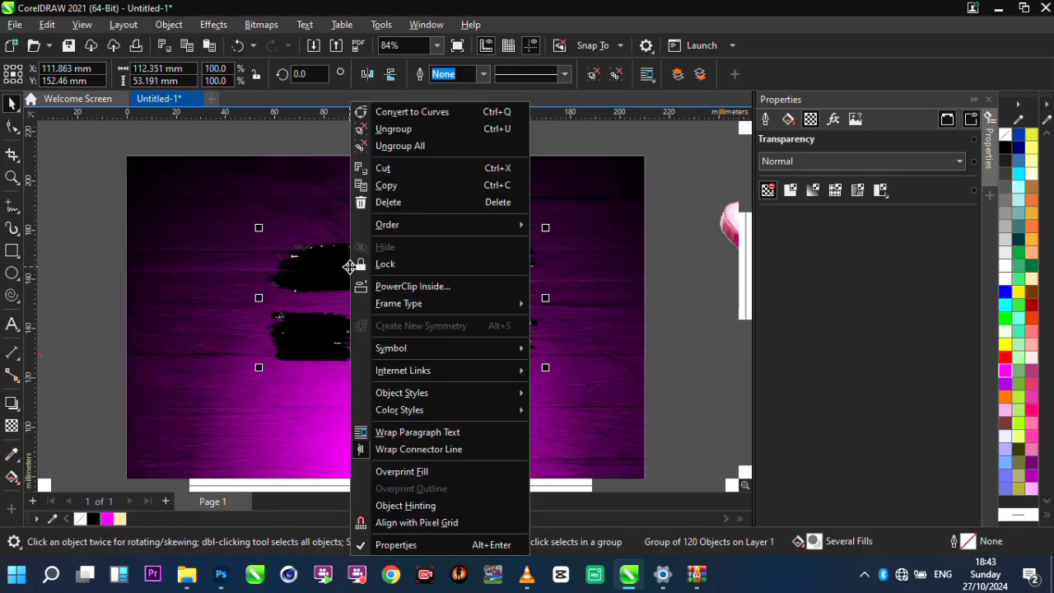
click(444, 129)
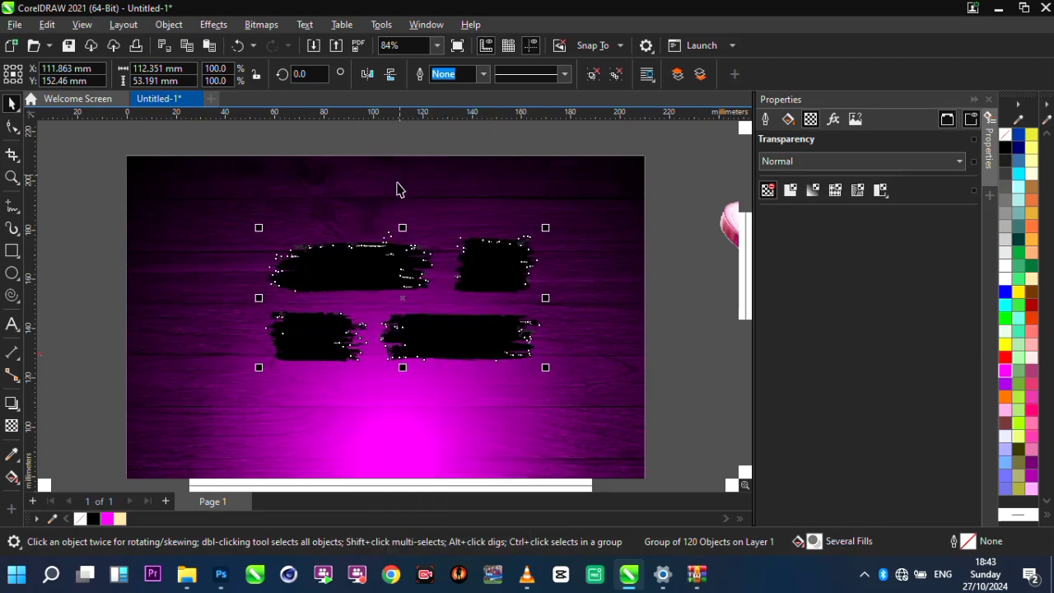
click(377, 268)
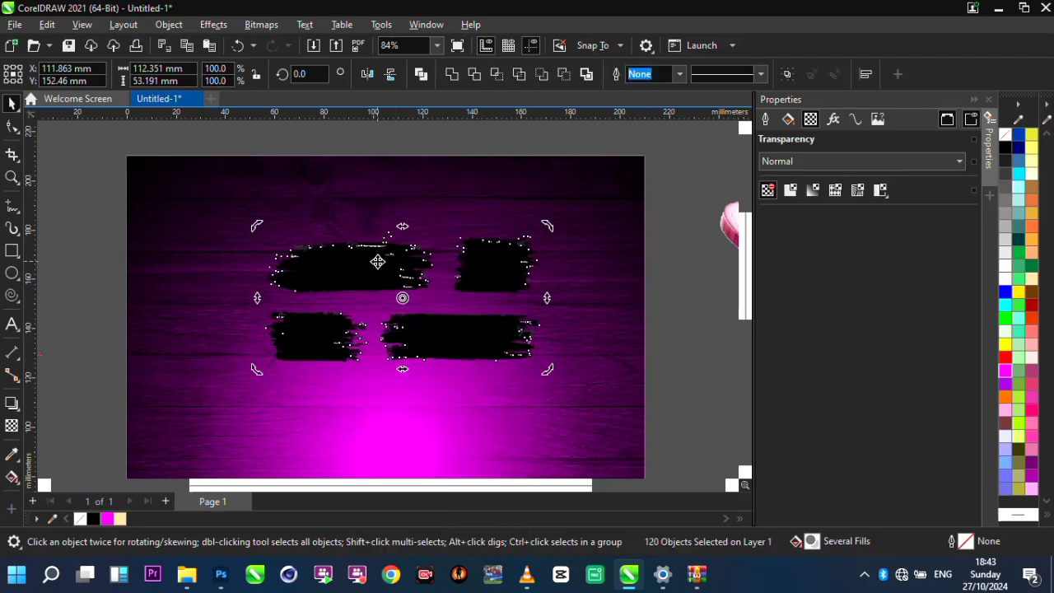
click(235, 232)
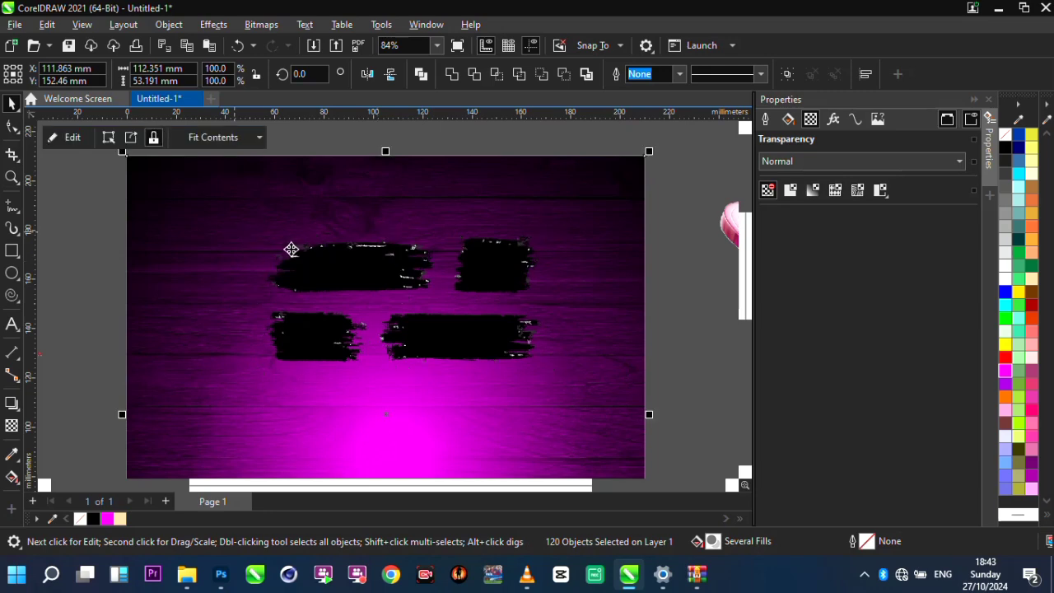
click(348, 259)
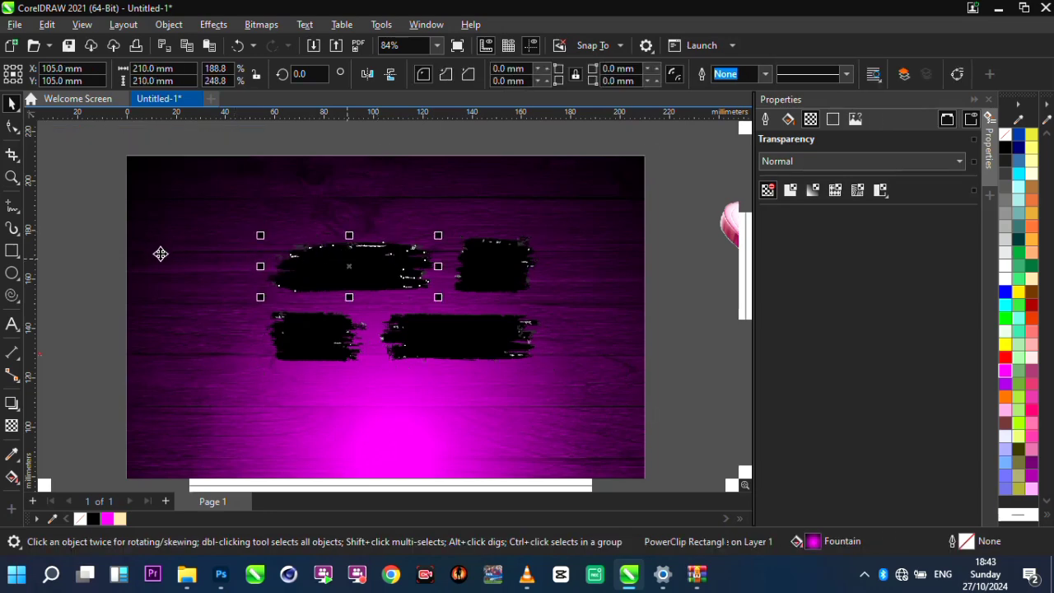
- Move the wide brush stroke partly off the background's left edge and delete all the other traced stroke pieces
drag(161, 253, 159, 261)
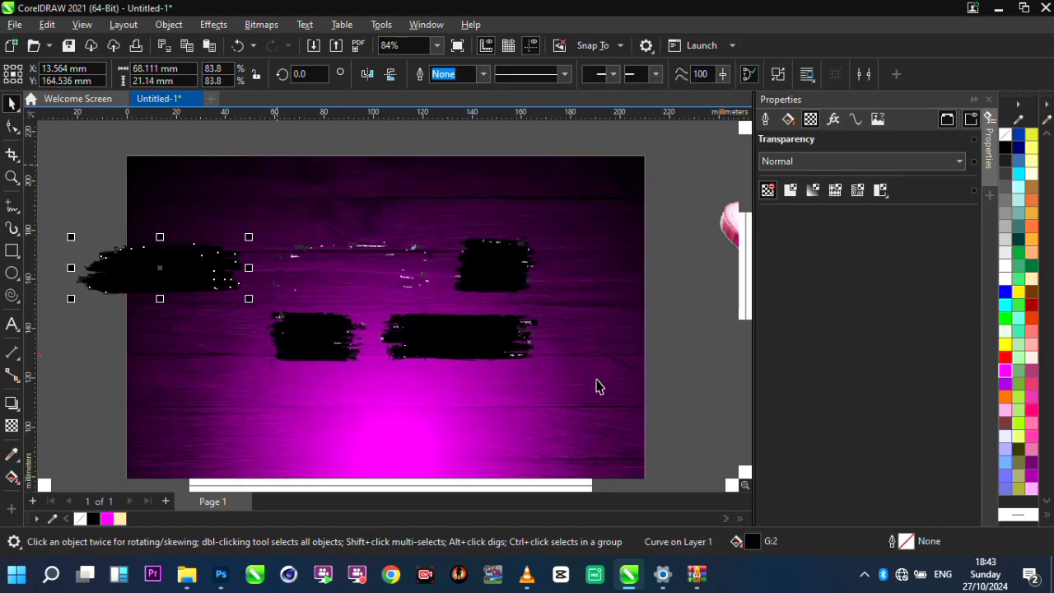
mouse_move(598, 385)
mouse_down()
mouse_move(596, 395)
mouse_move(583, 388)
mouse_up()
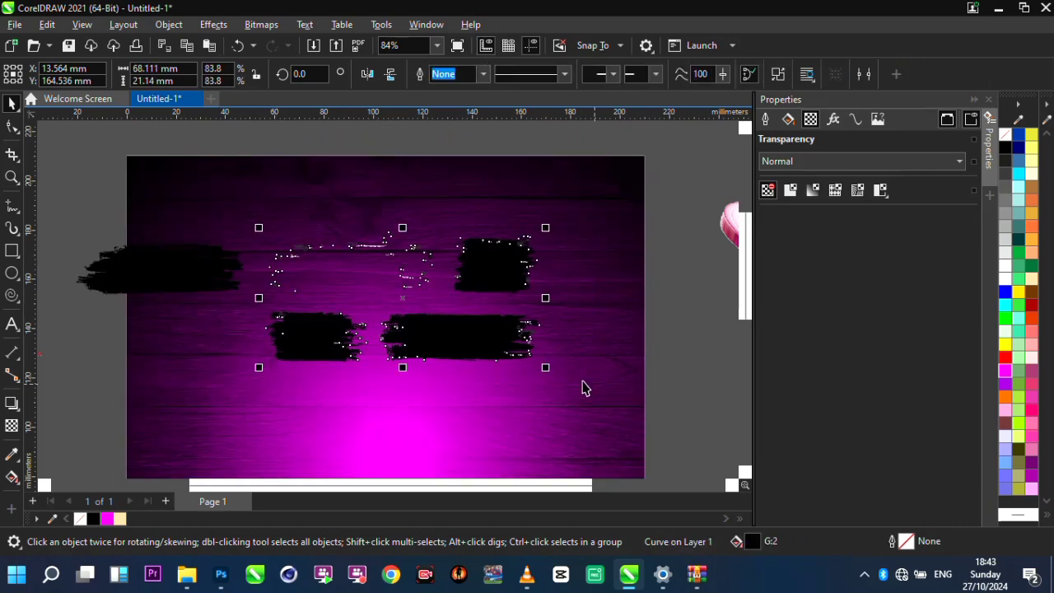
right_click(420, 323)
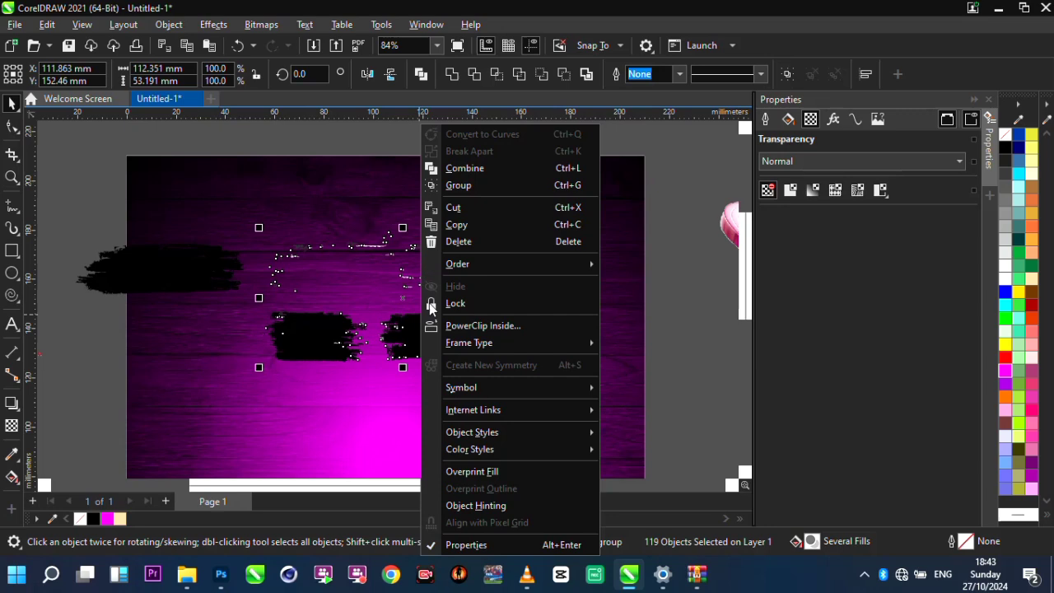
click(496, 241)
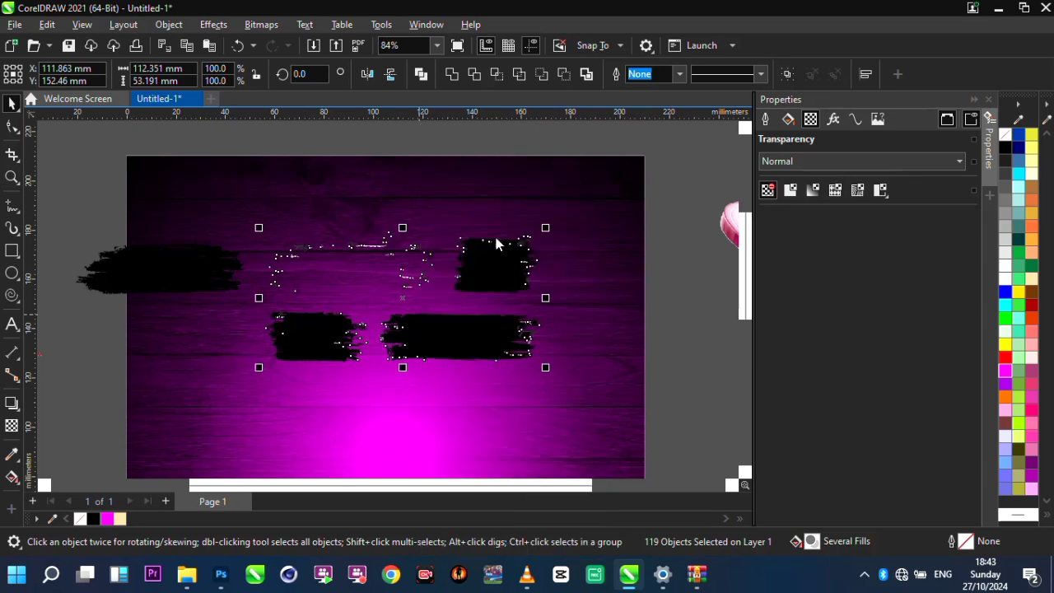
- Move the remaining brush stroke back onto the middle of the background and fill it with pale cream (R:255 G:204 B:153)
click(185, 284)
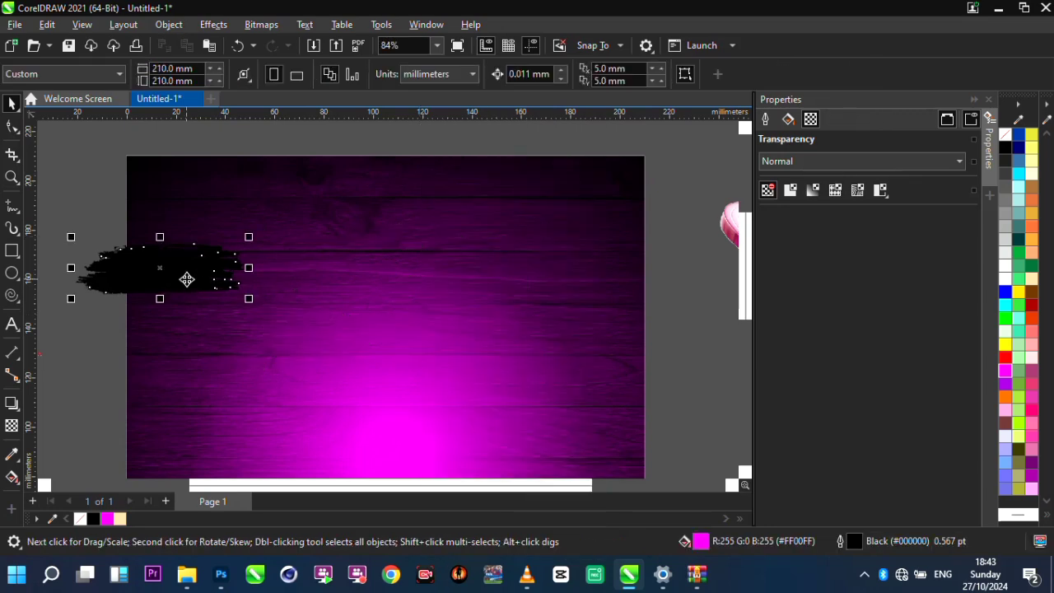
drag(371, 355, 371, 354)
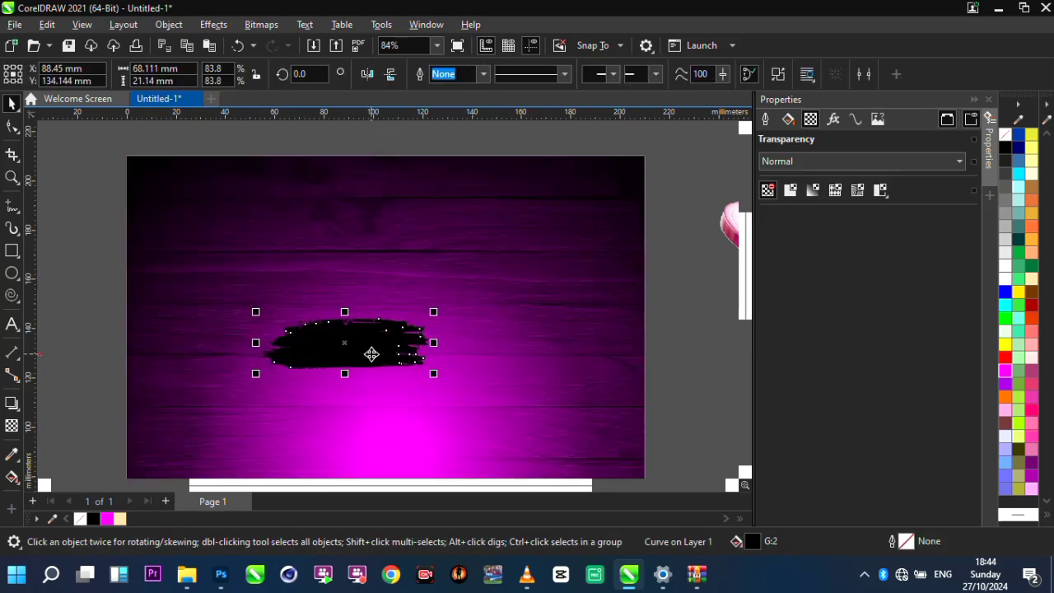
click(1033, 280)
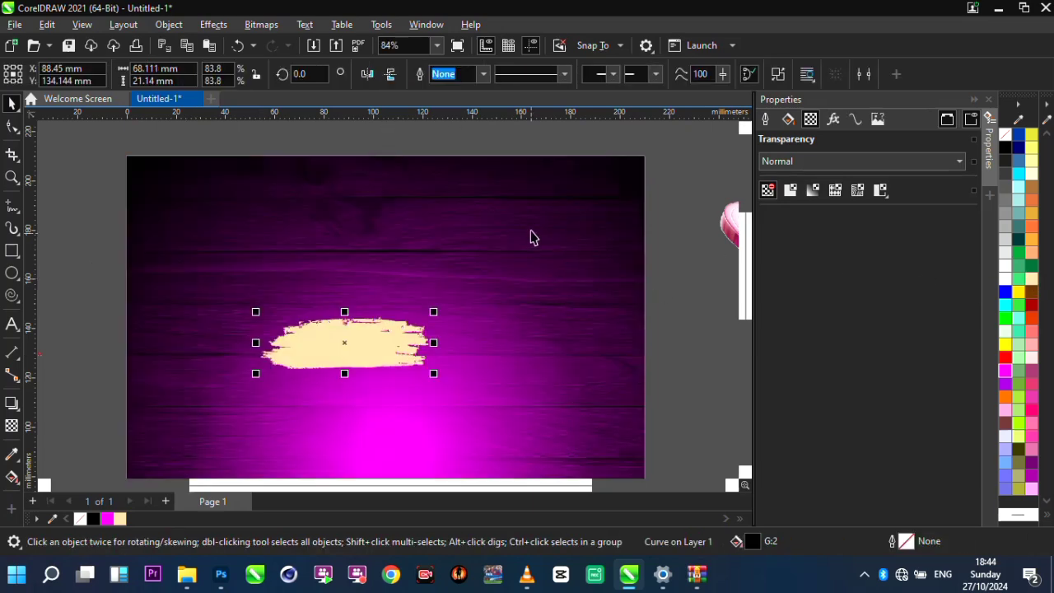
- Enlarge the cream brush stroke proportionally to about 165 x 51 mm and center it on the page
double_click(12, 177)
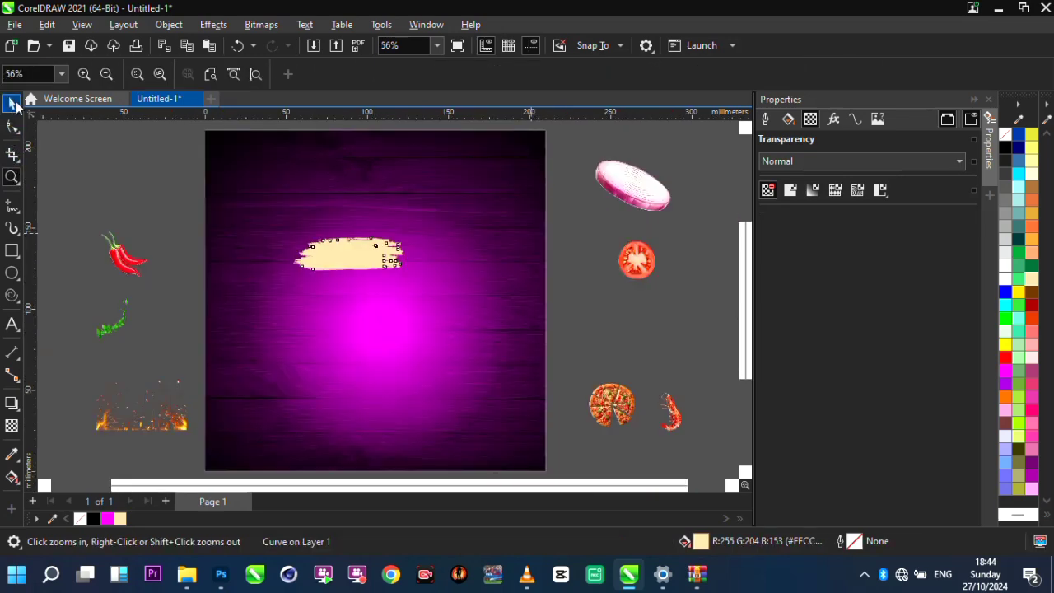
click(15, 105)
mouse_move(405, 275)
mouse_down()
mouse_move(464, 294)
mouse_move(567, 298)
mouse_up()
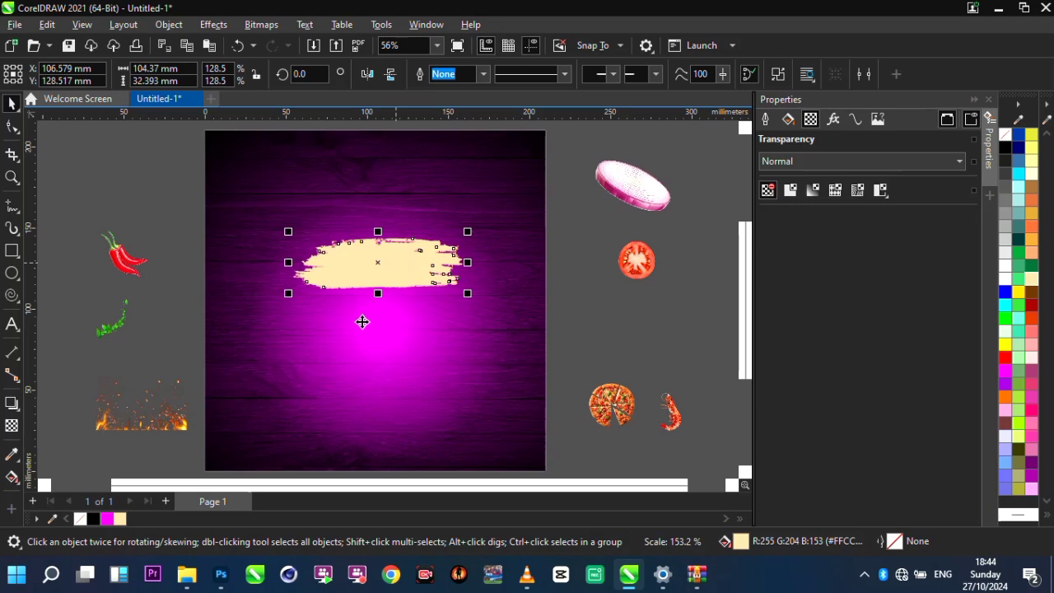
mouse_move(469, 233)
mouse_down()
mouse_move(565, 178)
mouse_move(545, 194)
mouse_up()
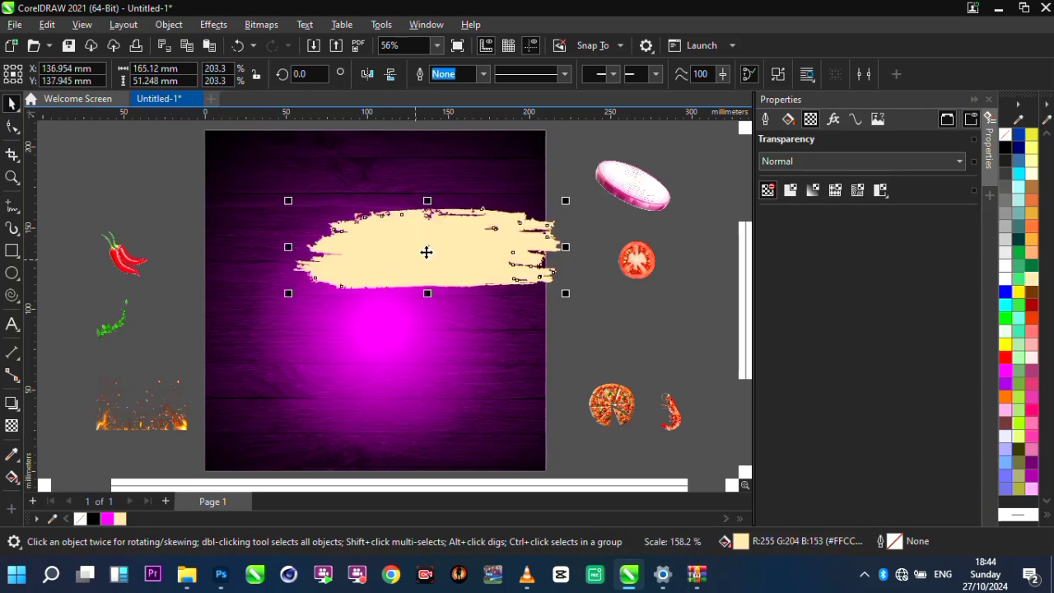
key(p)
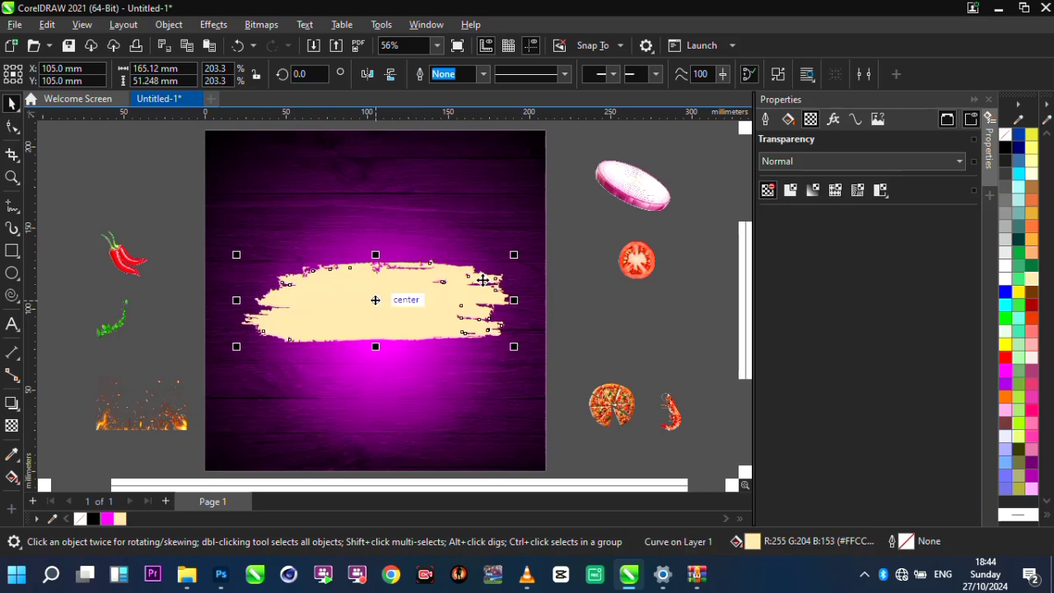
- Rotate the cream brush stroke about 19 degrees counterclockwise, enlarge it slightly to about 168 x 91 mm and reposition it near the page center
click(470, 286)
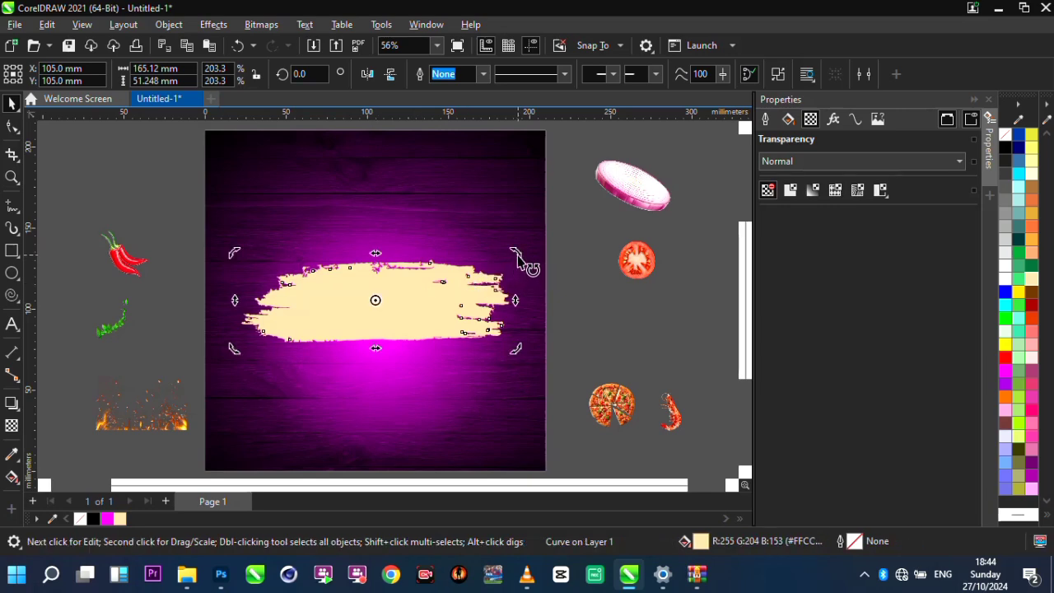
drag(517, 254, 510, 200)
click(419, 305)
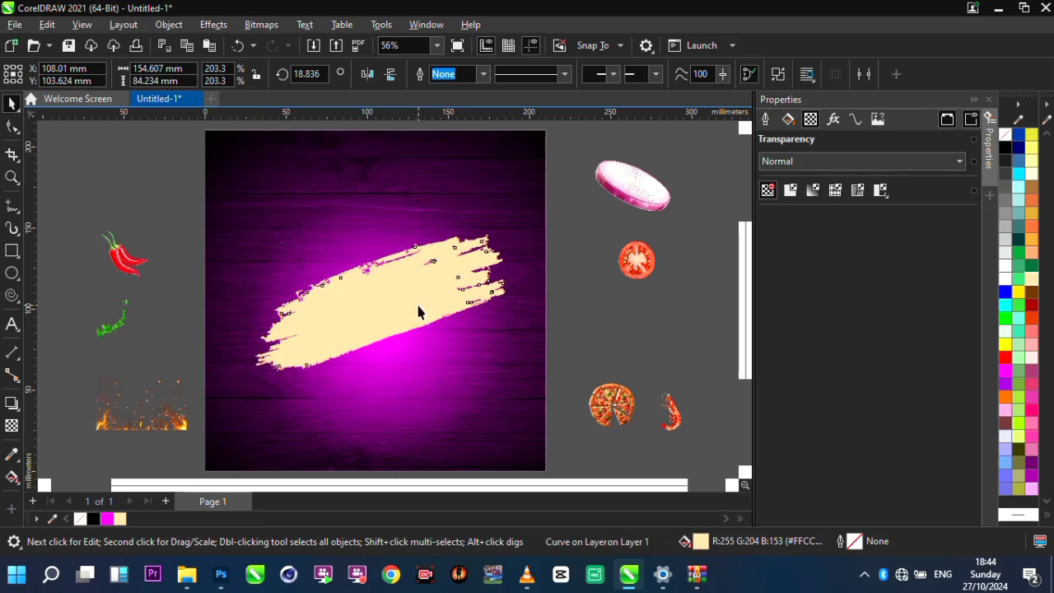
mouse_move(511, 233)
mouse_down()
mouse_move(539, 212)
mouse_move(532, 221)
mouse_up()
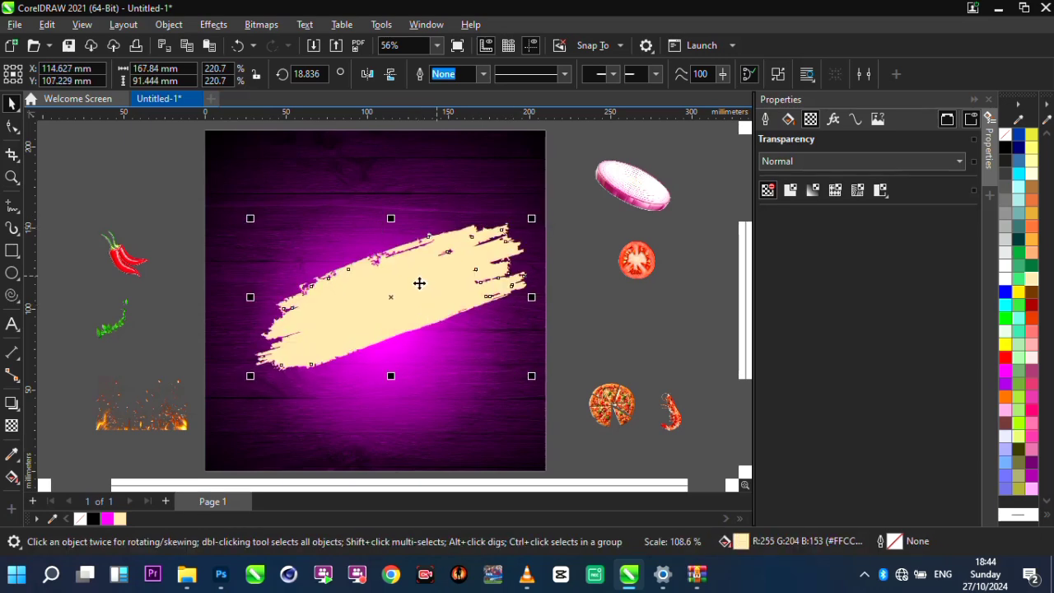
mouse_move(410, 287)
mouse_down()
mouse_move(408, 298)
mouse_move(396, 296)
mouse_up()
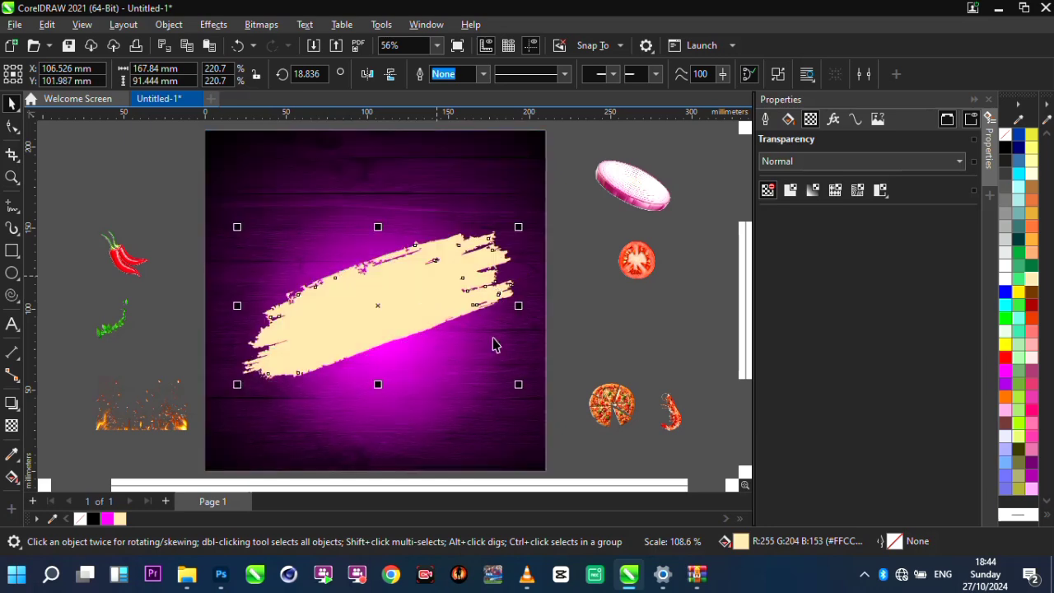
- Place the pizza image over the middle of the cream brush stroke and enlarge it to about 128 x 128 mm
click(602, 396)
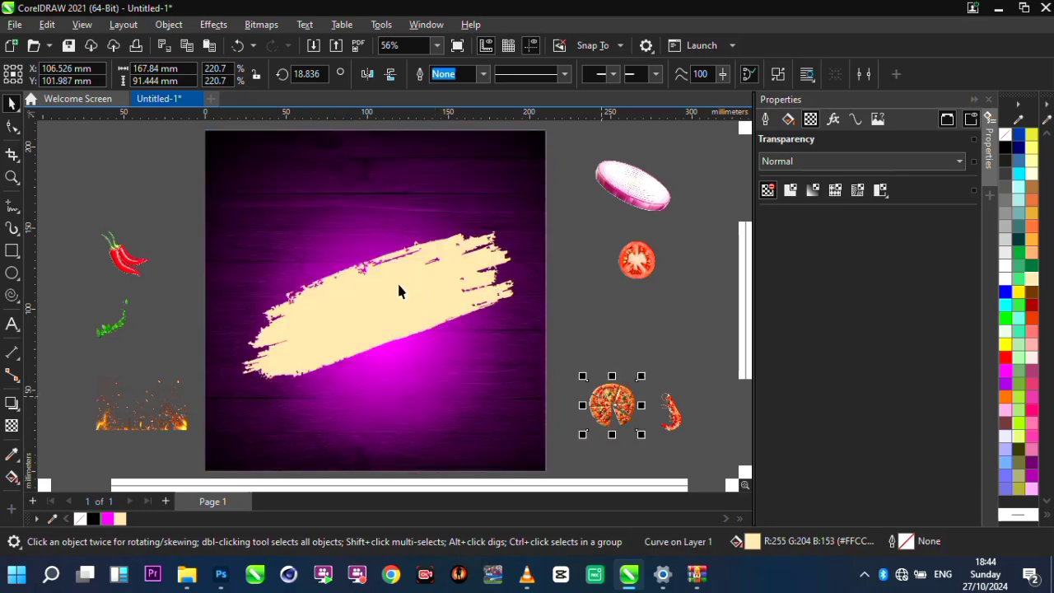
mouse_move(602, 402)
mouse_down()
mouse_move(377, 297)
mouse_move(364, 278)
mouse_up()
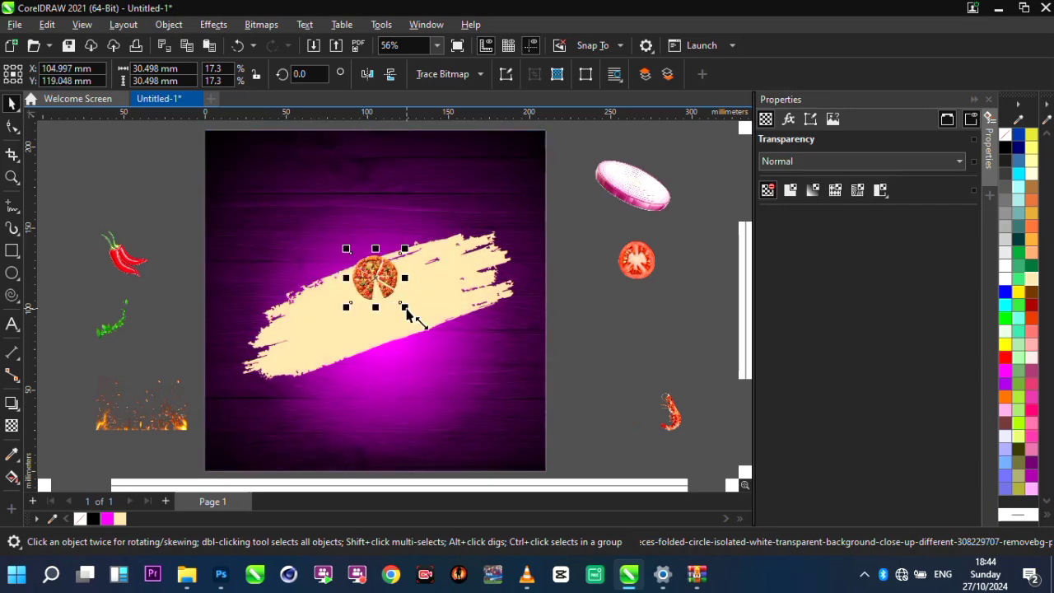
mouse_move(406, 311)
mouse_down()
mouse_move(631, 419)
mouse_move(507, 409)
mouse_up()
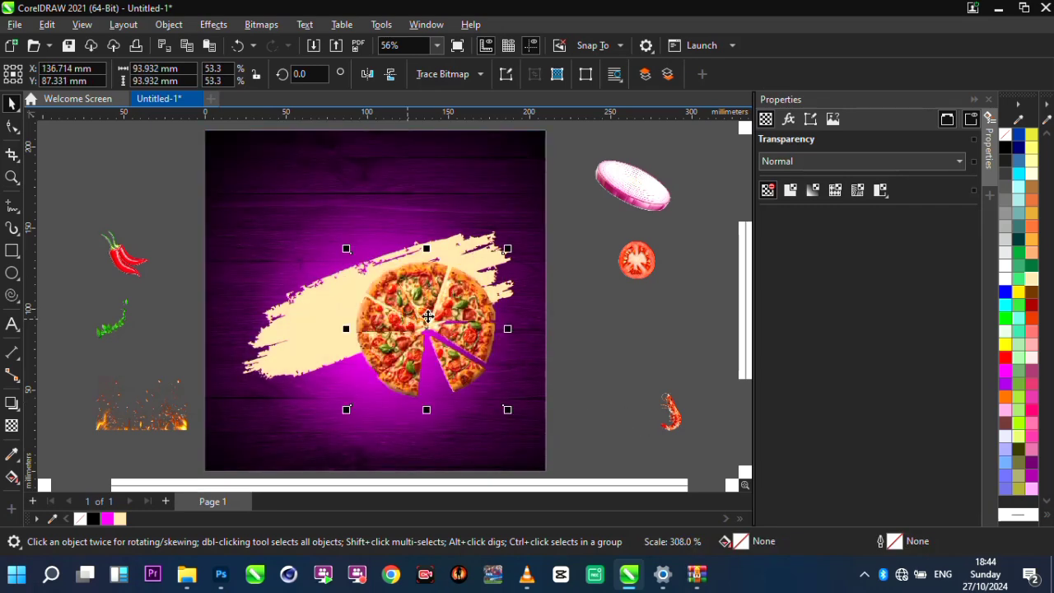
drag(383, 303, 329, 289)
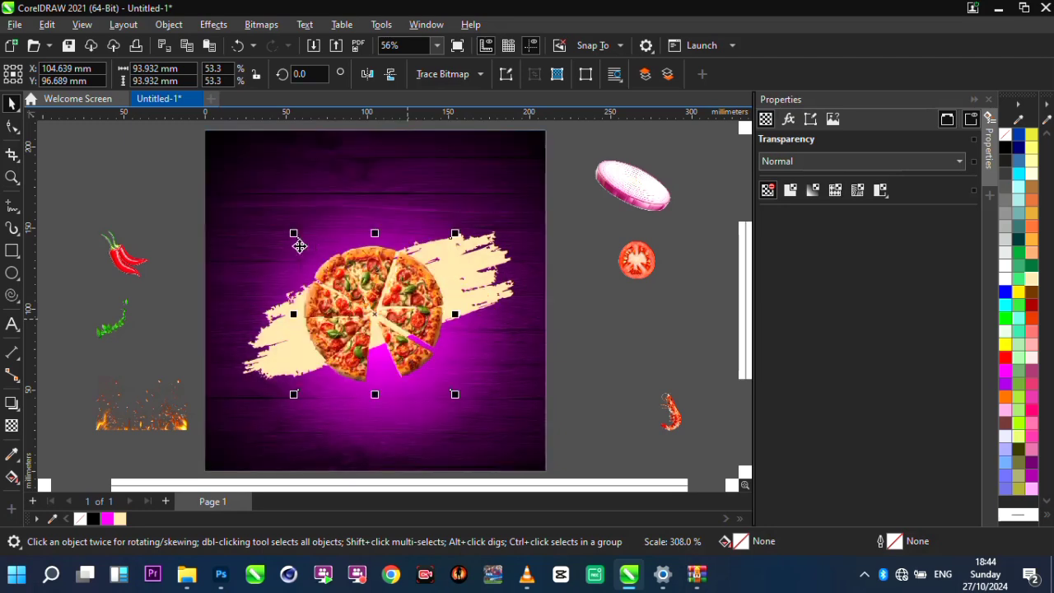
drag(298, 239, 241, 181)
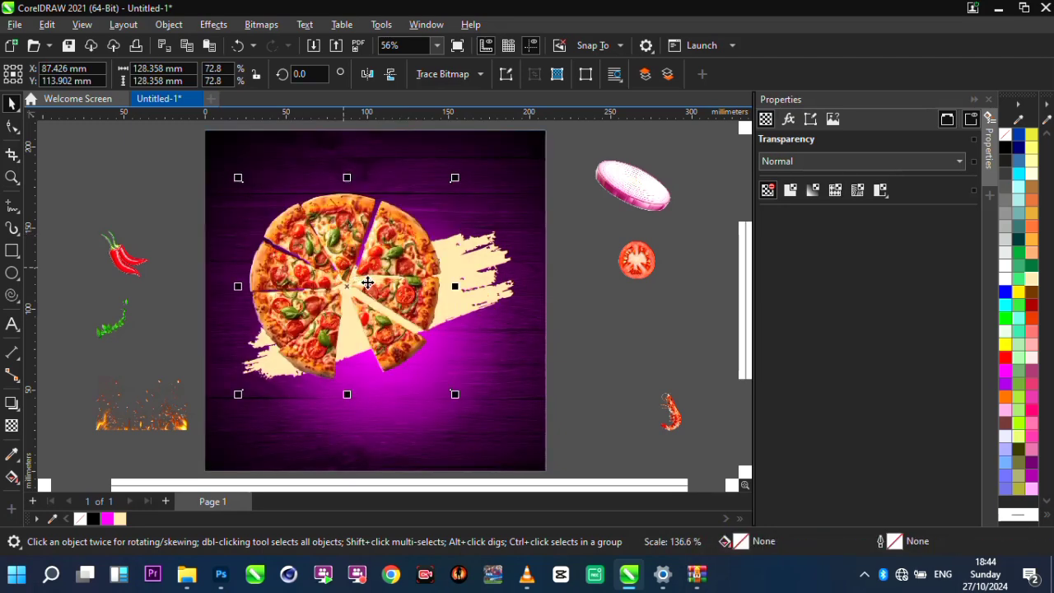
mouse_move(367, 282)
mouse_down()
mouse_move(377, 290)
mouse_move(369, 282)
mouse_up()
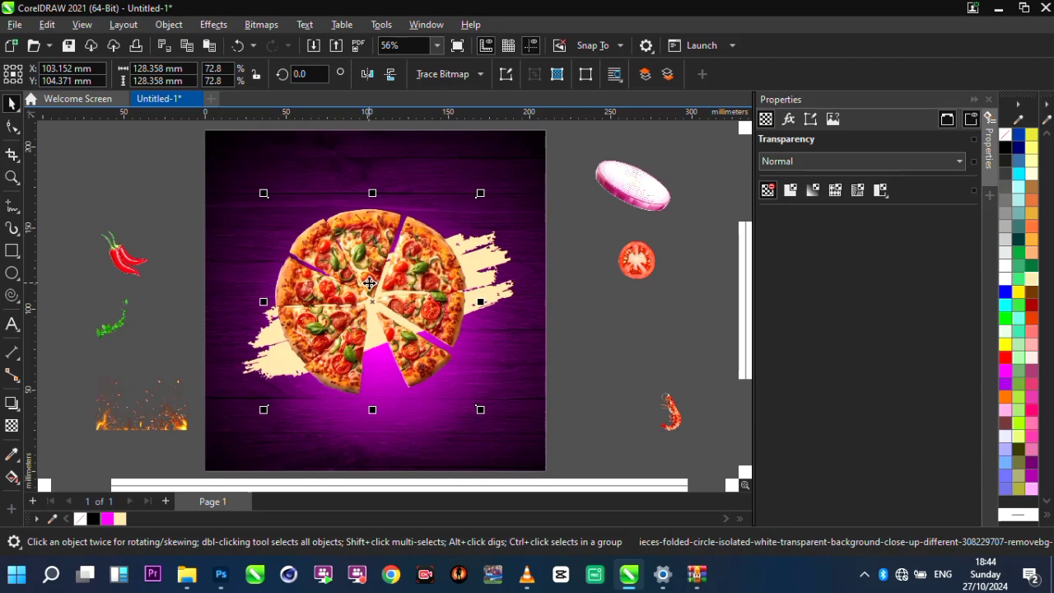
- Rotate the pizza about 83 degrees counterclockwise, enlarge it to about 155 x 155 mm and reposition it over the middle of the stroke
click(369, 282)
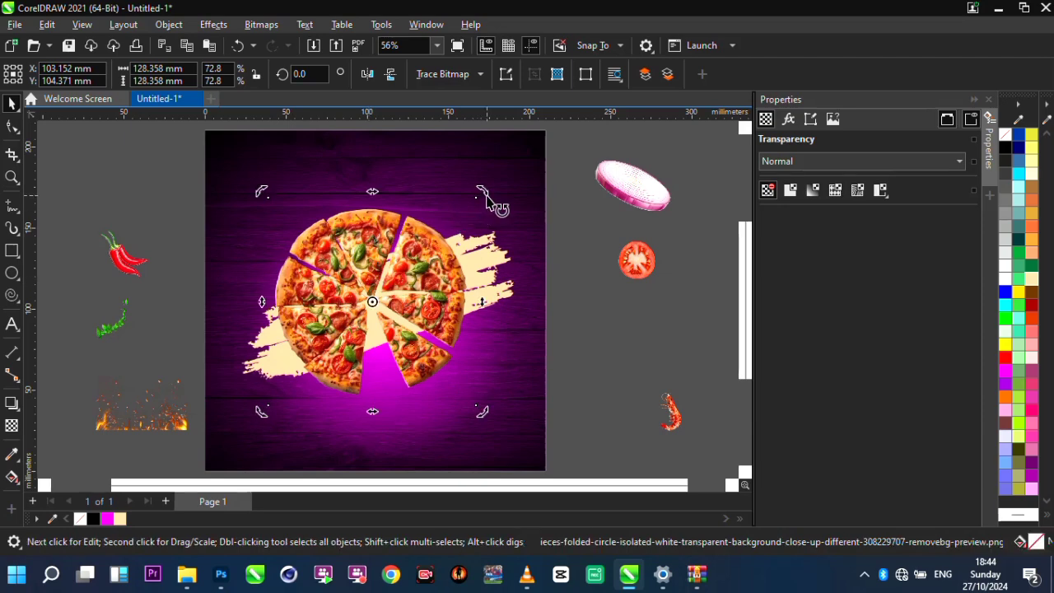
drag(486, 163, 299, 209)
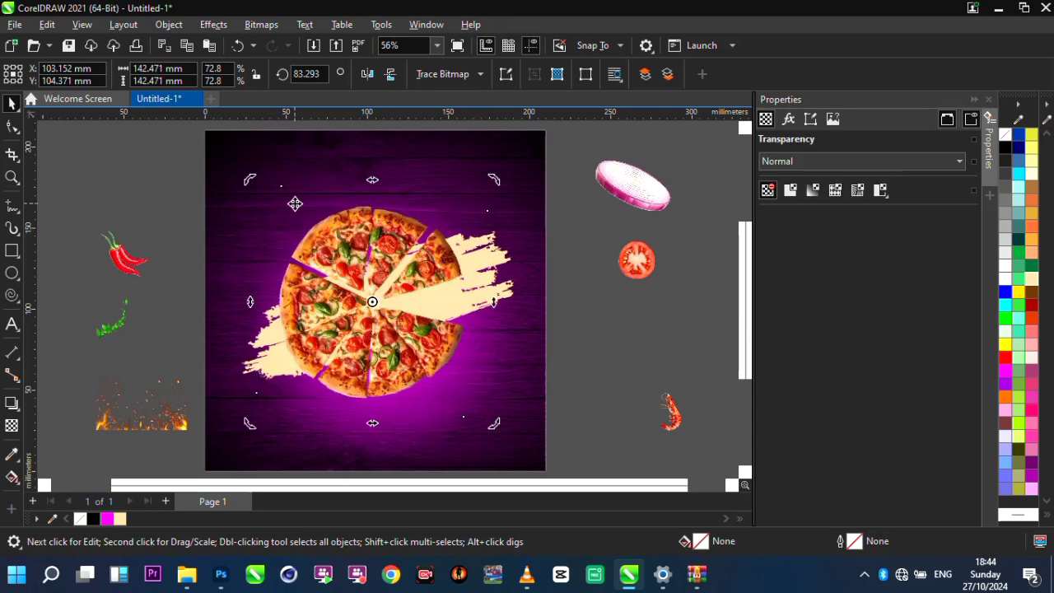
click(367, 254)
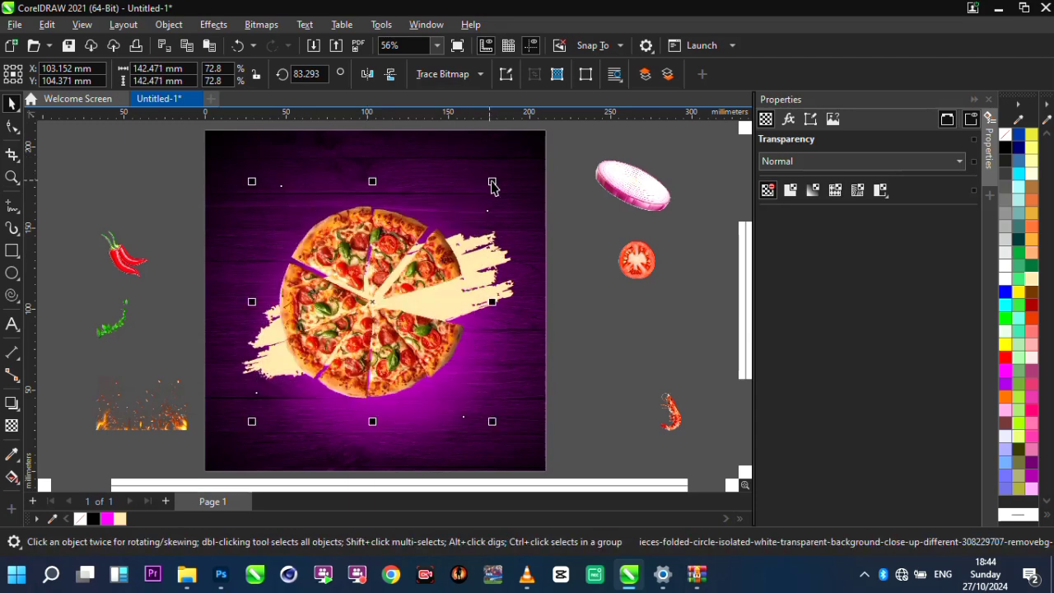
drag(492, 182, 513, 163)
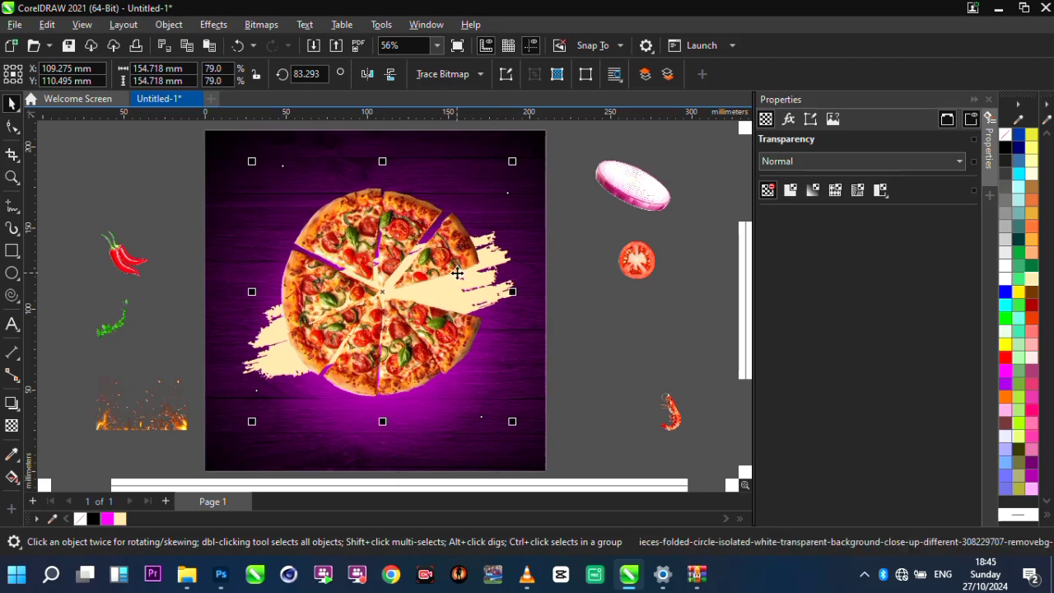
drag(463, 260, 454, 275)
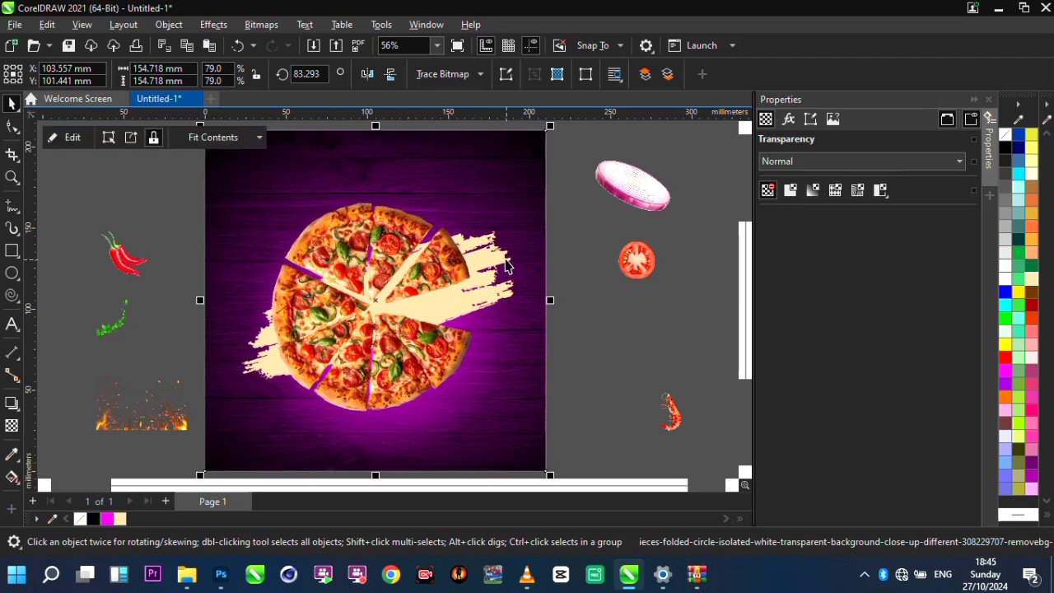
- Add a black Multiply drop shadow with feather 7 to the pizza, cast almost horizontally toward its right side
click(507, 265)
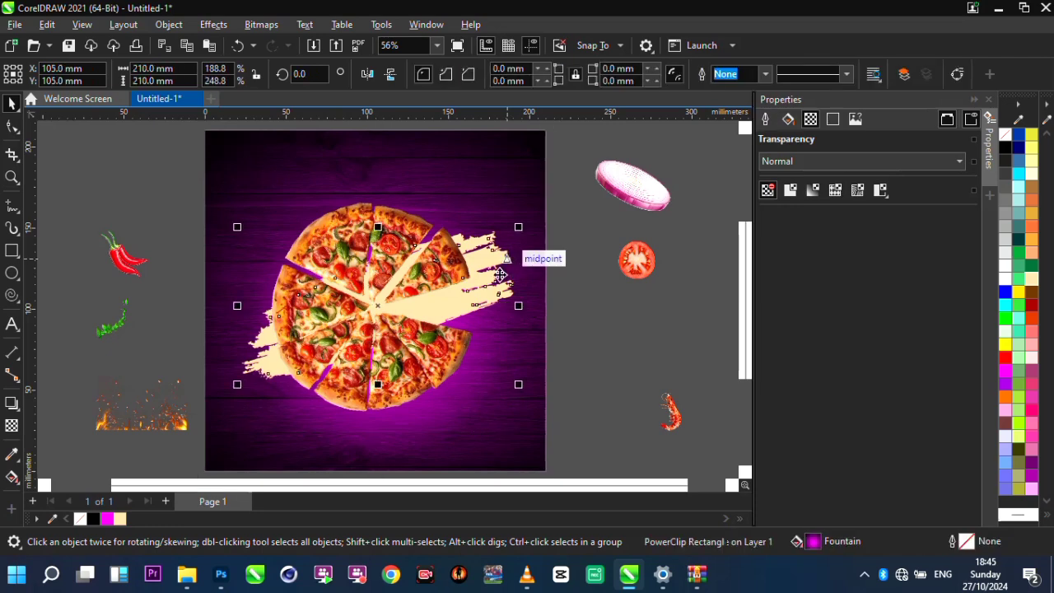
click(501, 274)
scroll(412, 348, up, 2)
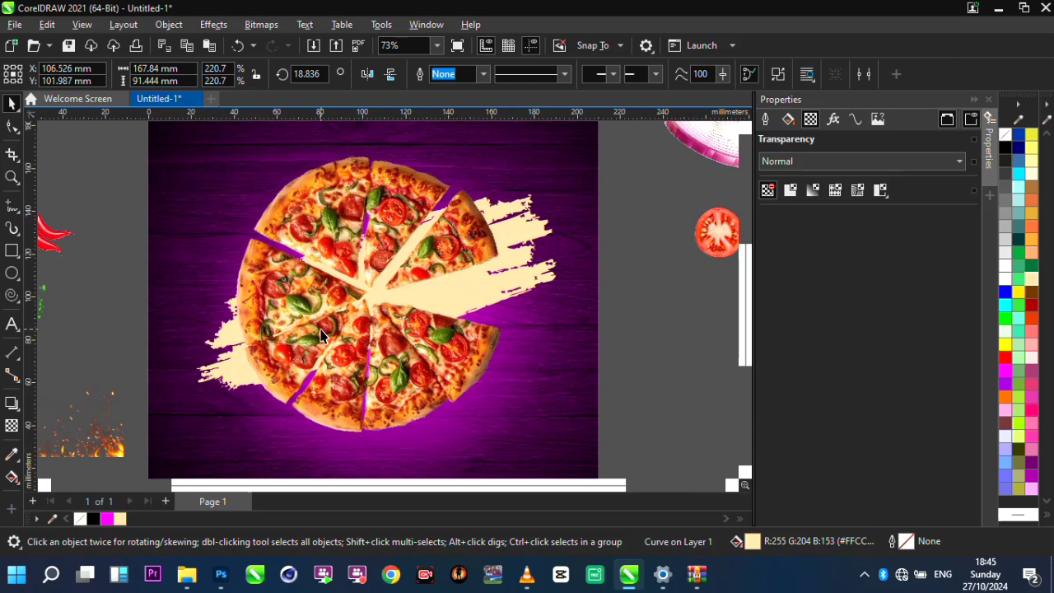
click(13, 404)
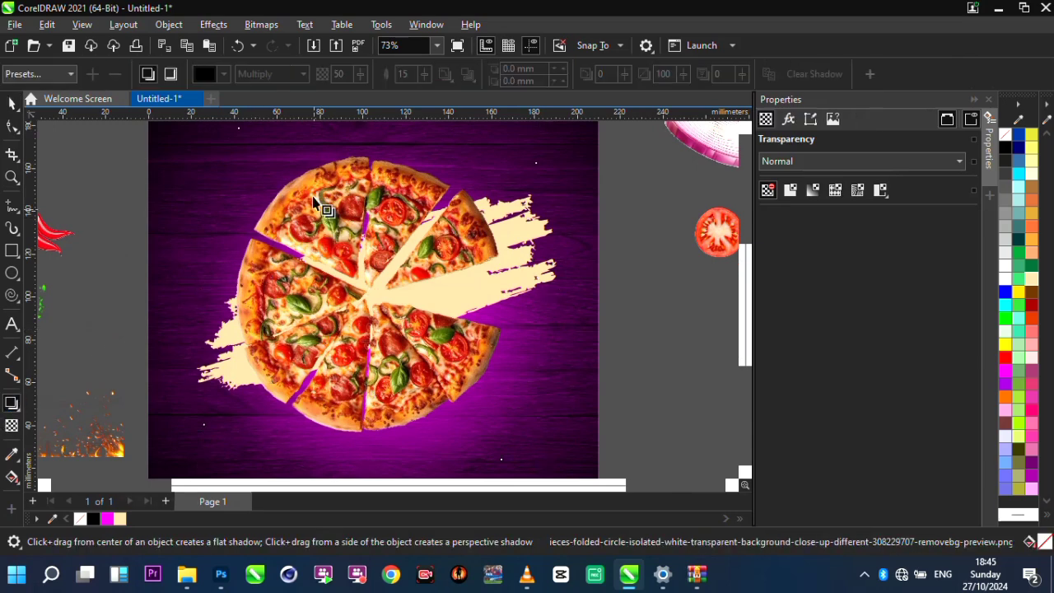
click(19, 410)
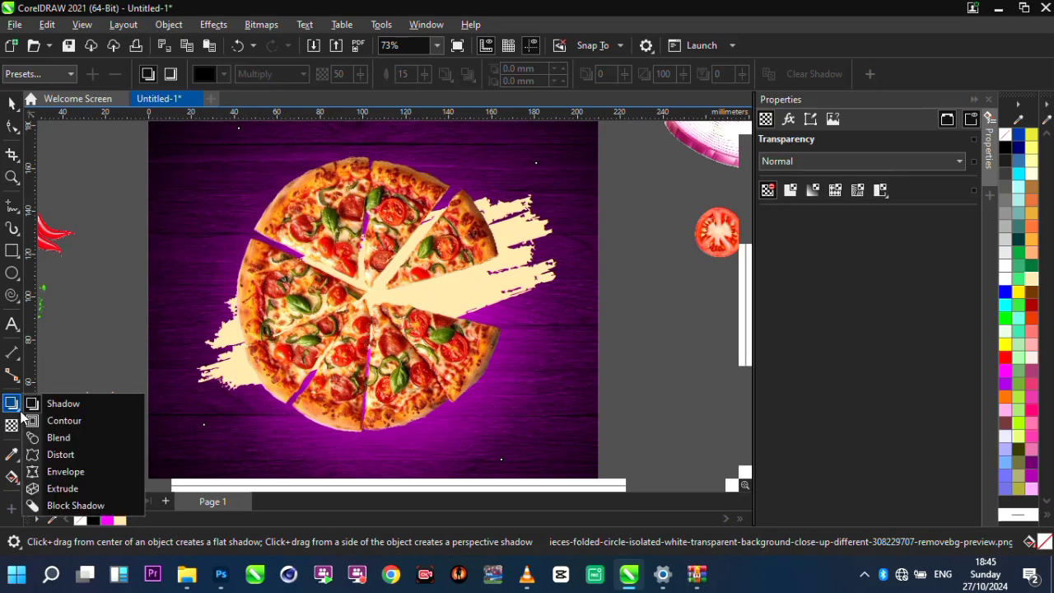
click(79, 404)
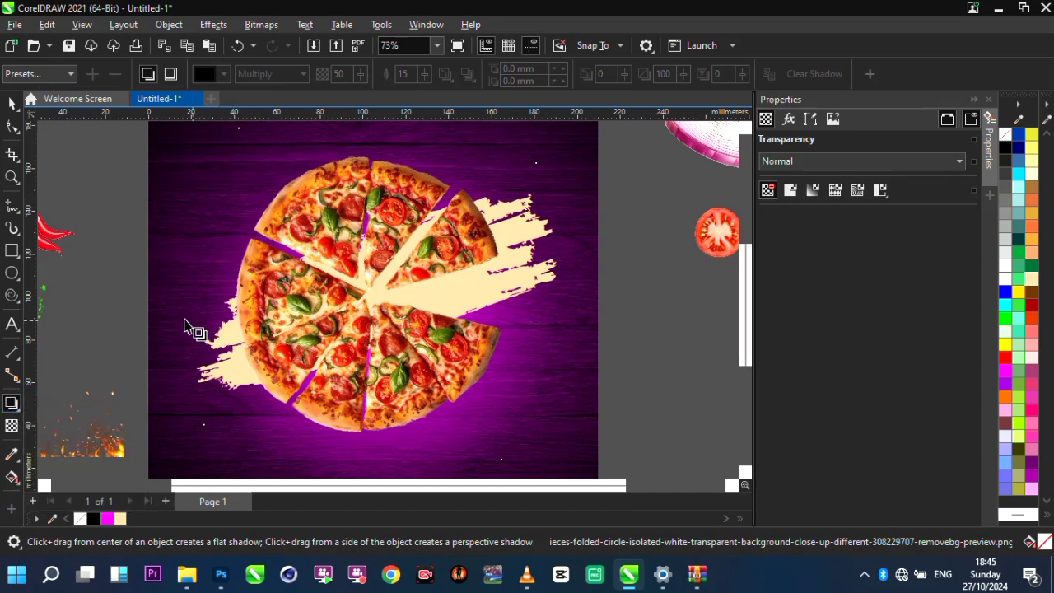
drag(204, 294, 541, 275)
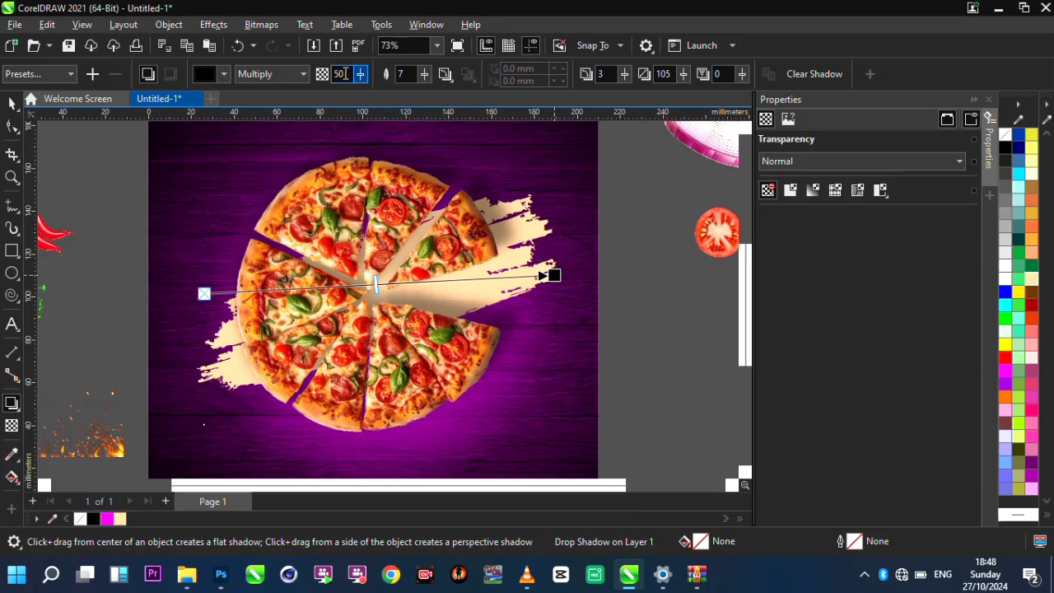
- Set the pizza shadow's opacity to 70 and shift the shadow's end point slightly downward
text(7)
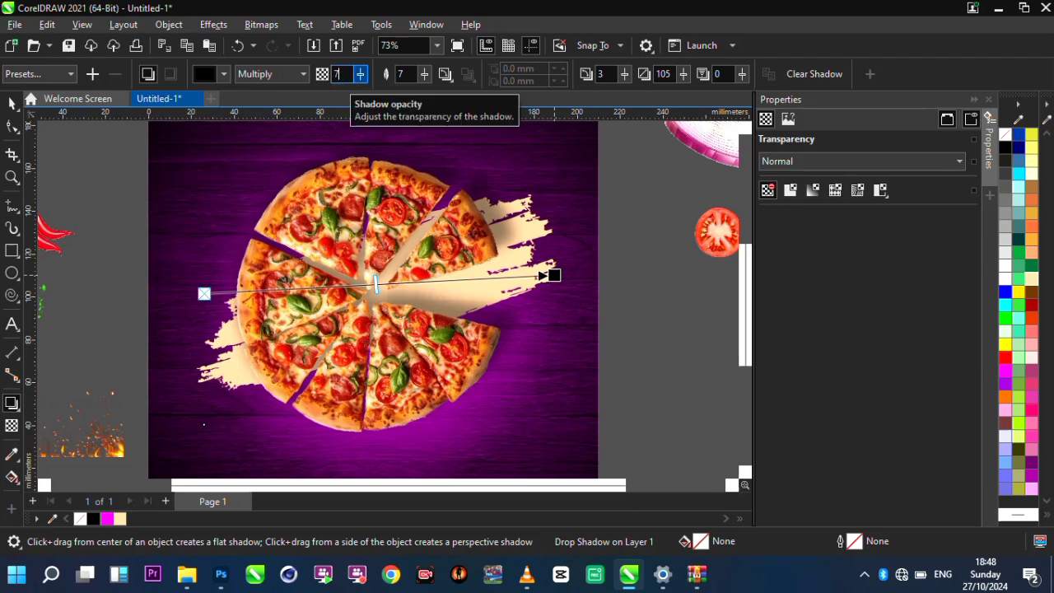
key(Return)
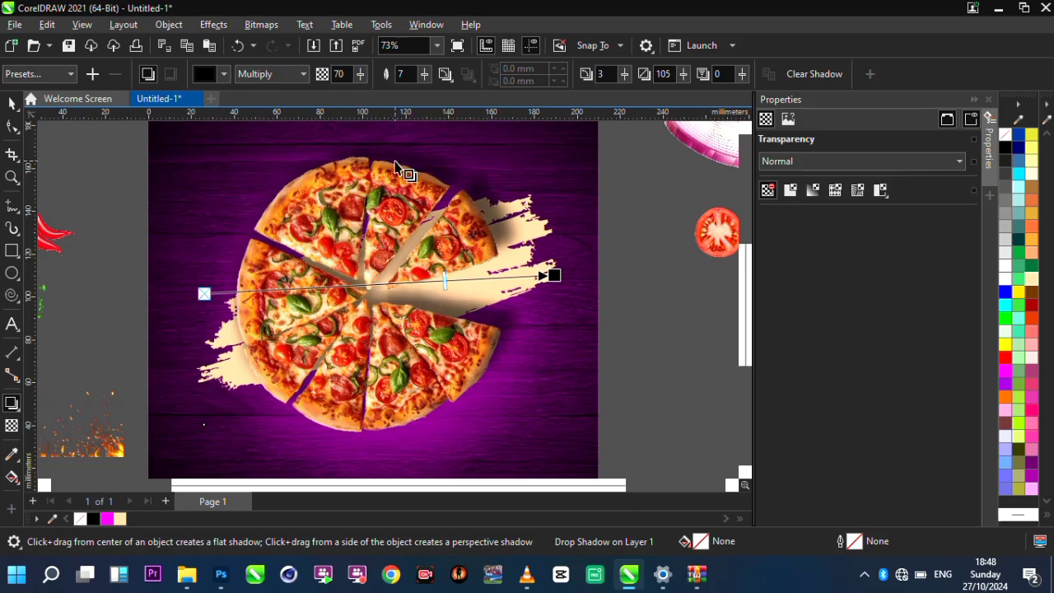
mouse_move(546, 273)
mouse_down()
mouse_move(534, 282)
mouse_move(544, 283)
mouse_up()
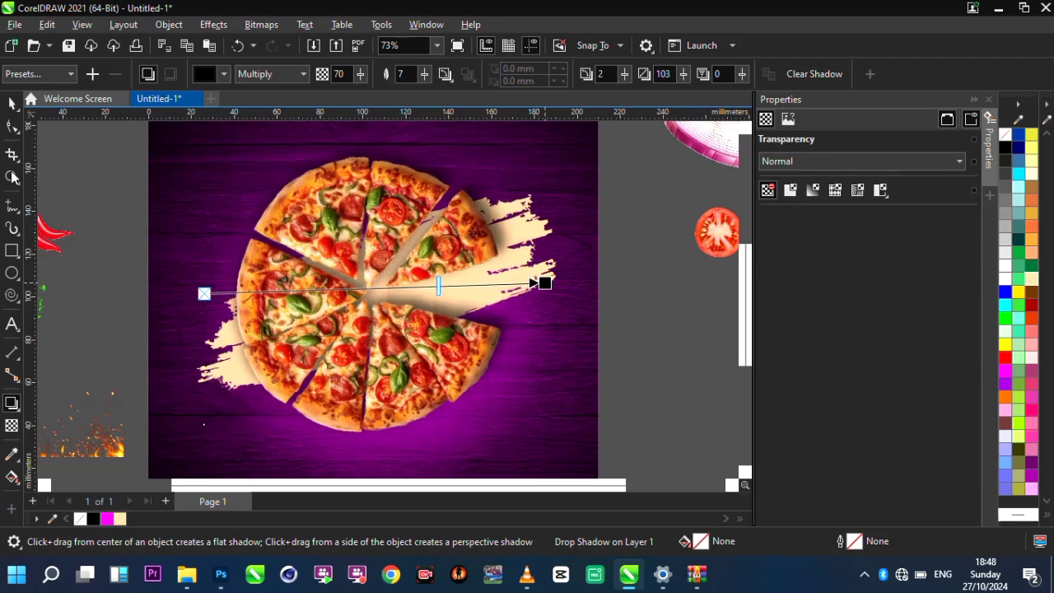
- Enlarge the green leaves image to about 78 x 108 mm, place it over the label's left edge and mirror it horizontally
click(12, 104)
key(F4)
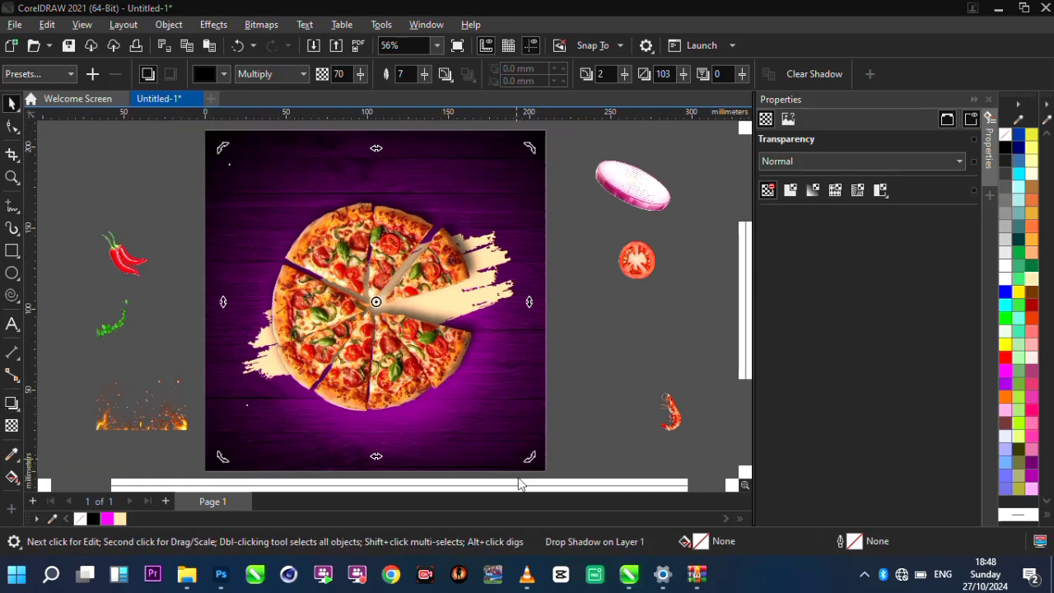
click(172, 239)
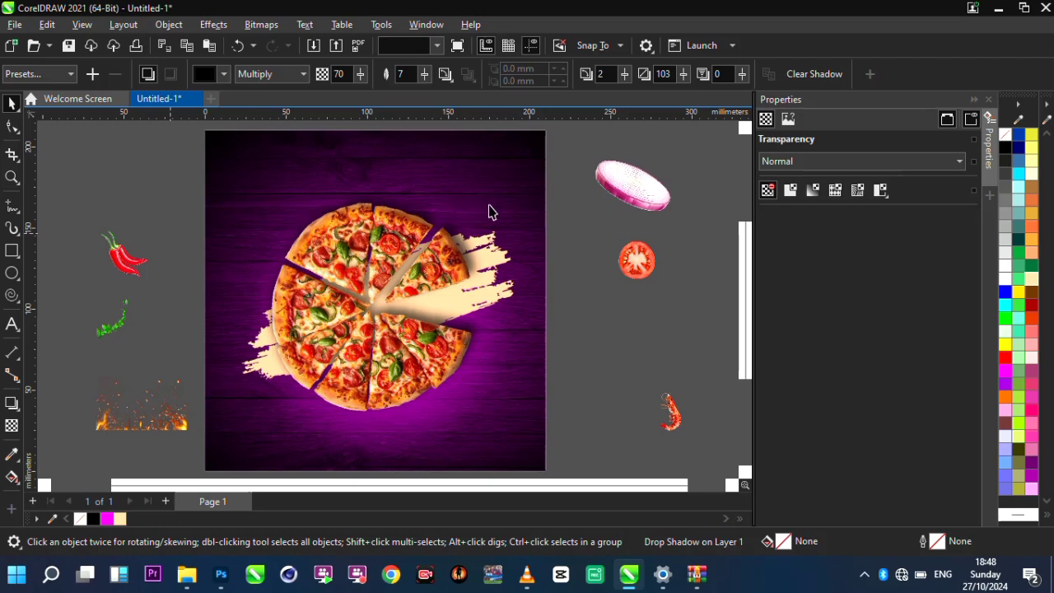
click(173, 405)
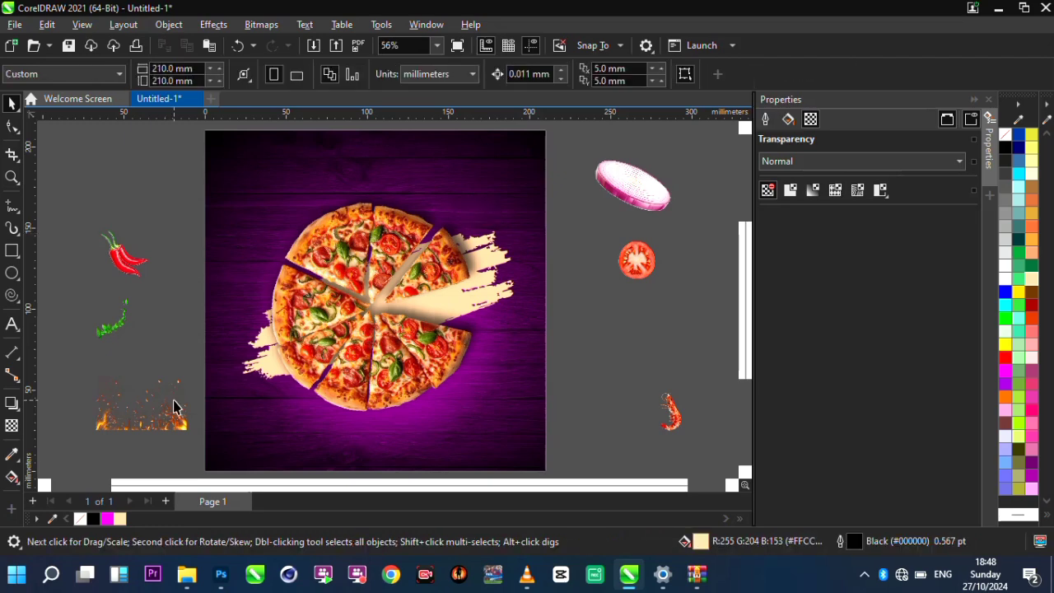
click(104, 328)
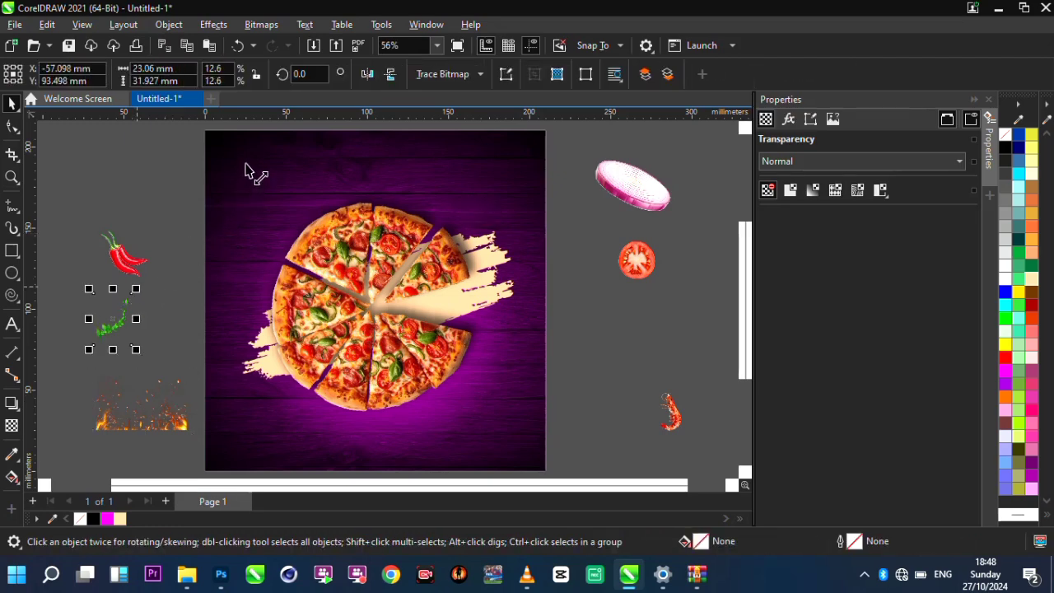
drag(245, 168, 238, 169)
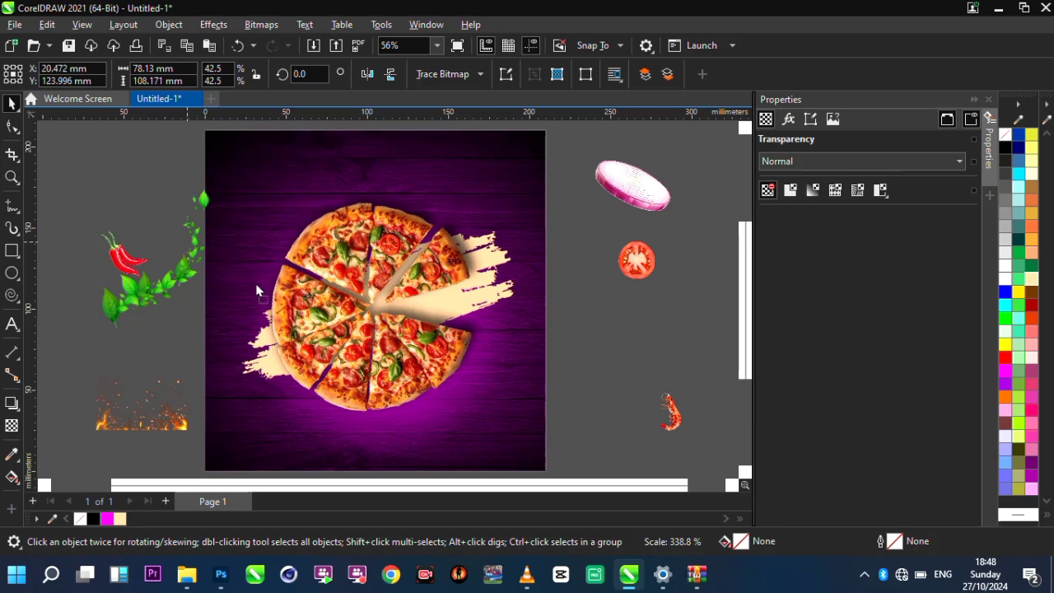
click(367, 74)
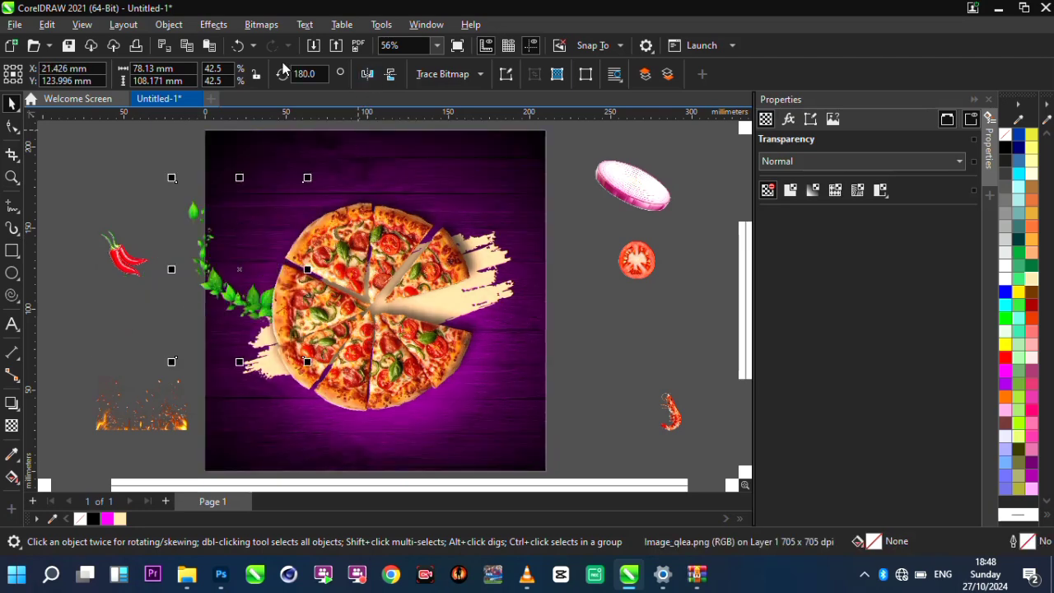
- Rotate the leaves image to about 115 degrees and enlarge it to about 206 x 184 mm
click(199, 228)
drag(309, 179, 422, 224)
drag(354, 156, 451, 204)
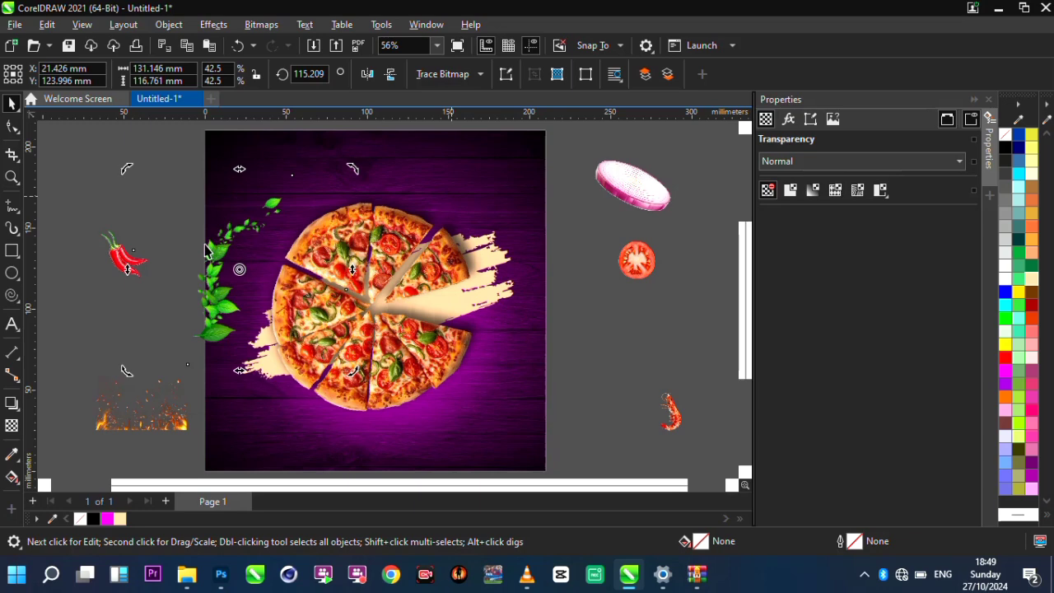
click(208, 251)
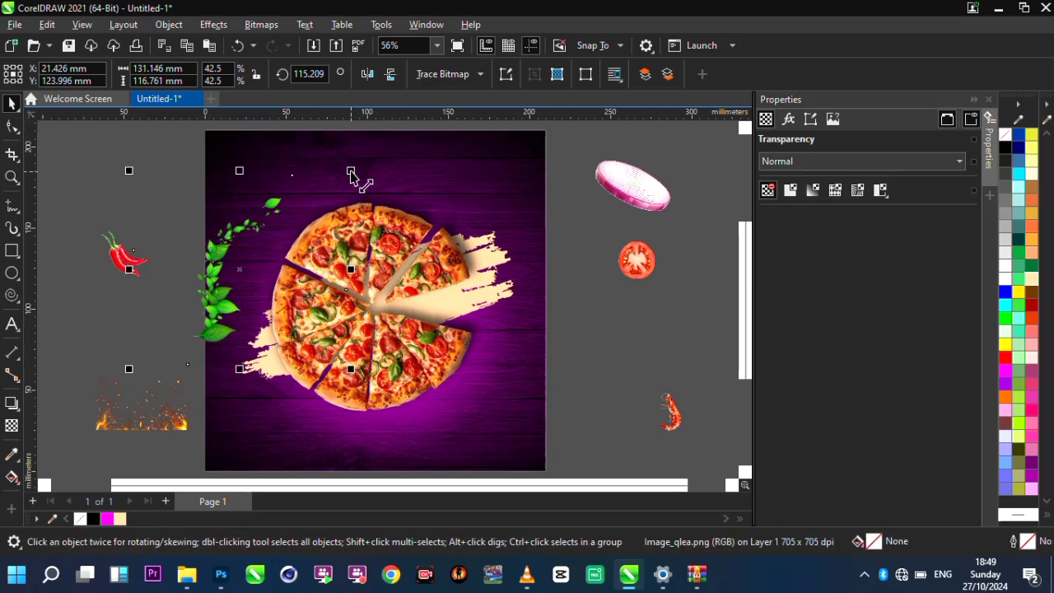
drag(351, 175, 255, 260)
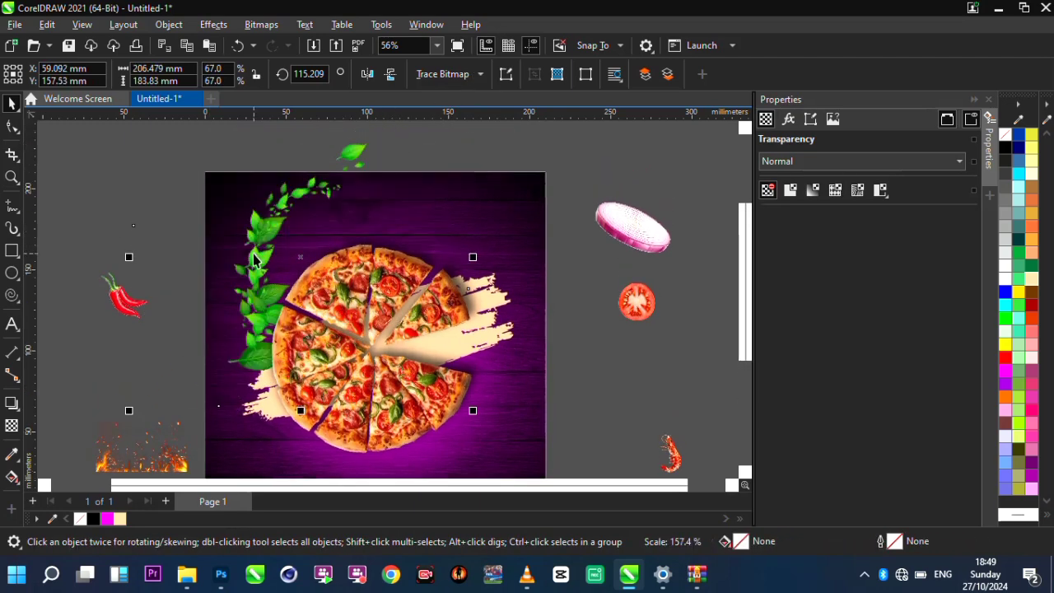
- Move the leaves image outward so that its branch runs along the label's left edge
drag(198, 276, 198, 276)
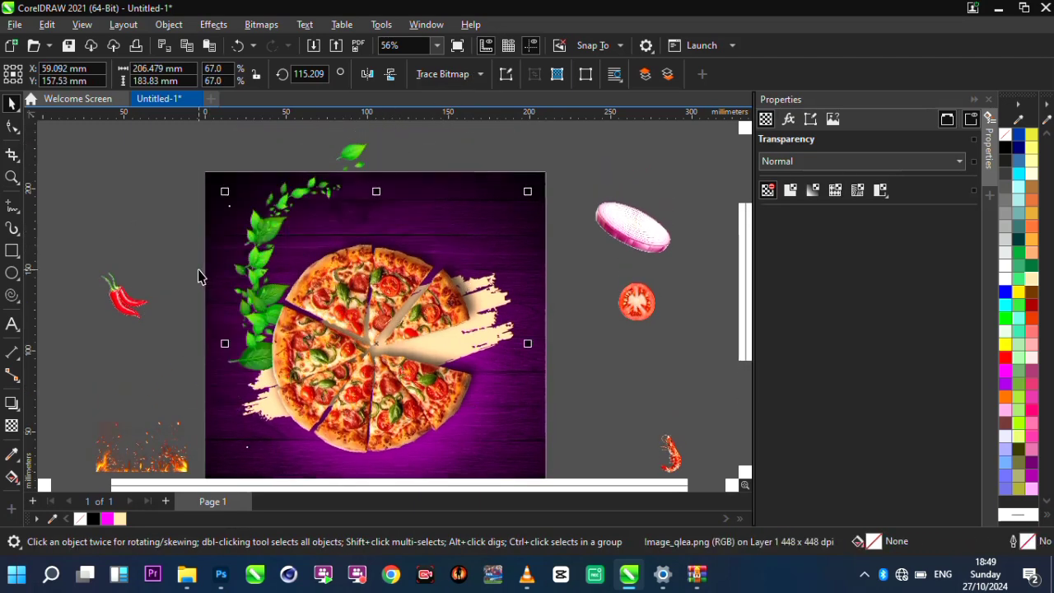
click(319, 173)
click(302, 255)
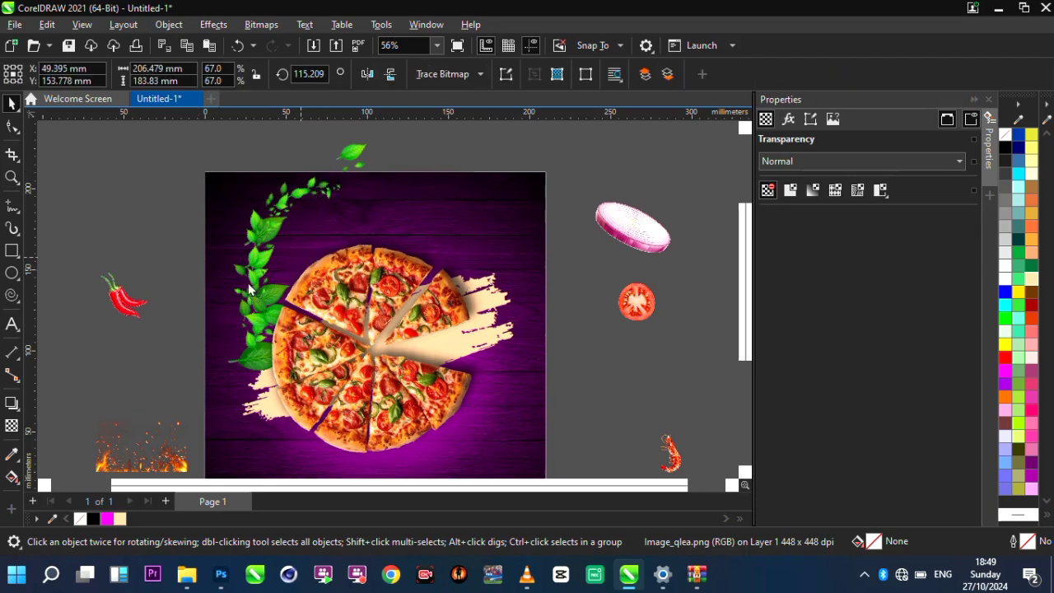
drag(301, 251, 243, 277)
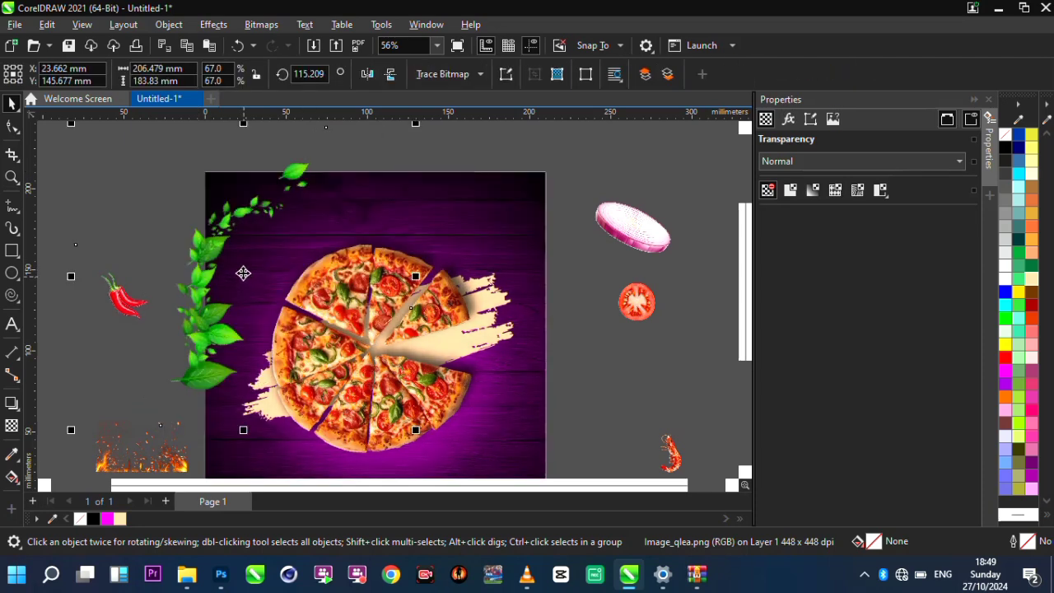
- Apply a Motion Blur with distance 78 and direction 0 to the leaves image
click(225, 23)
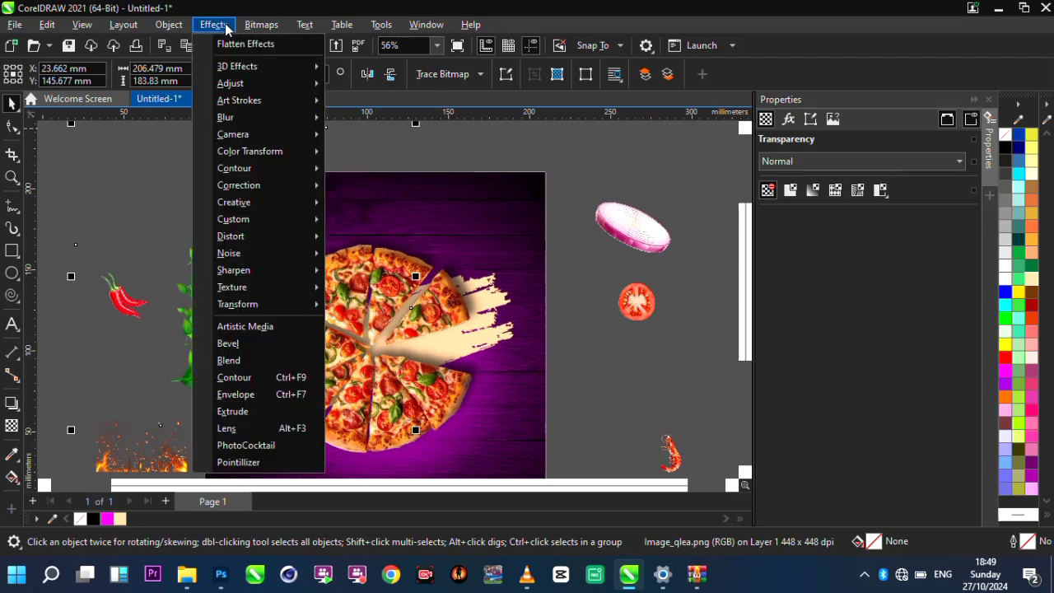
mouse_move(239, 118)
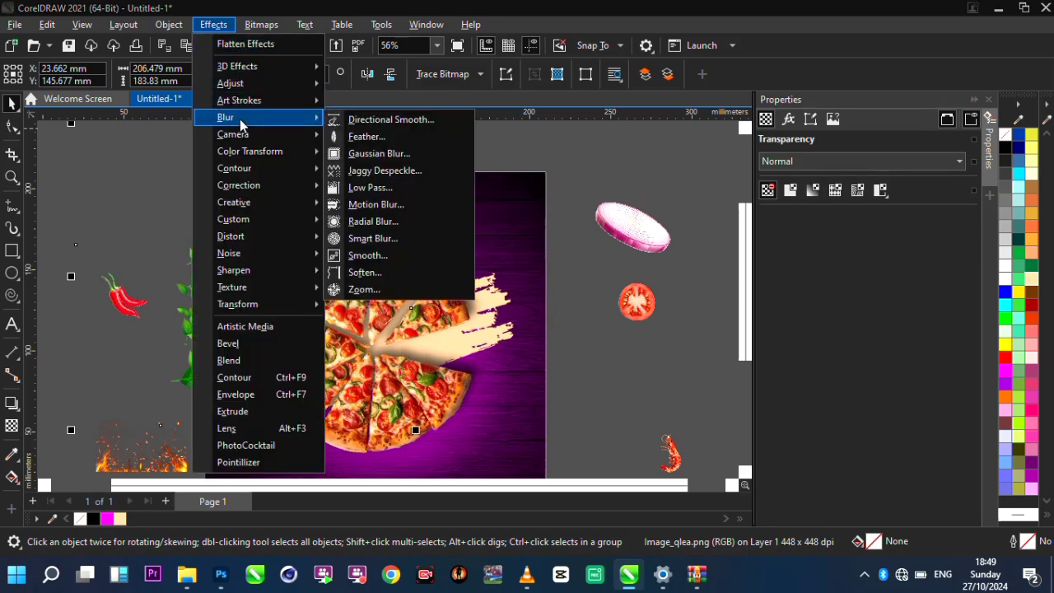
click(379, 203)
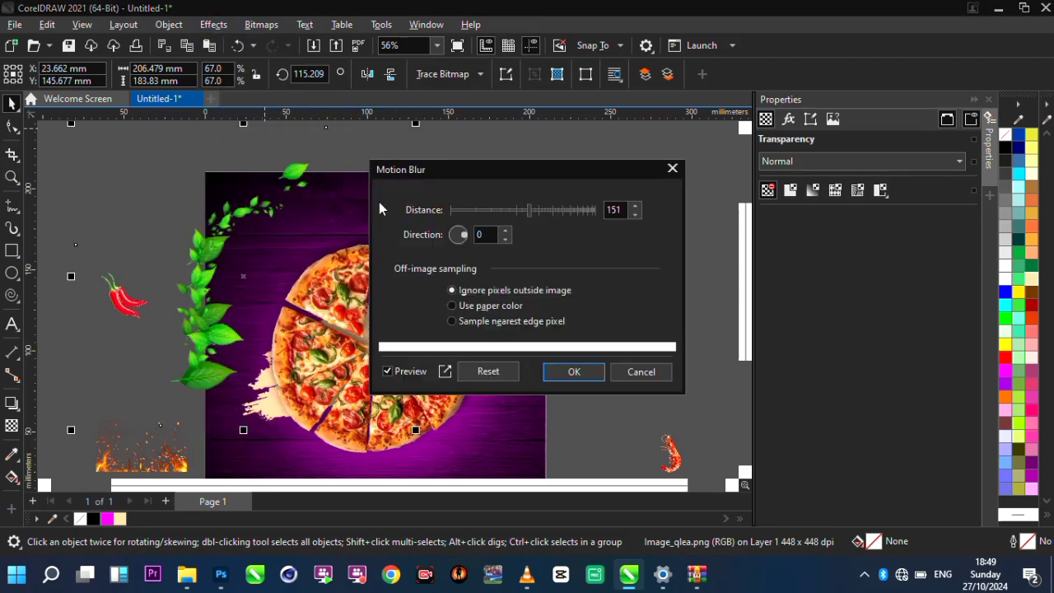
drag(491, 171, 604, 161)
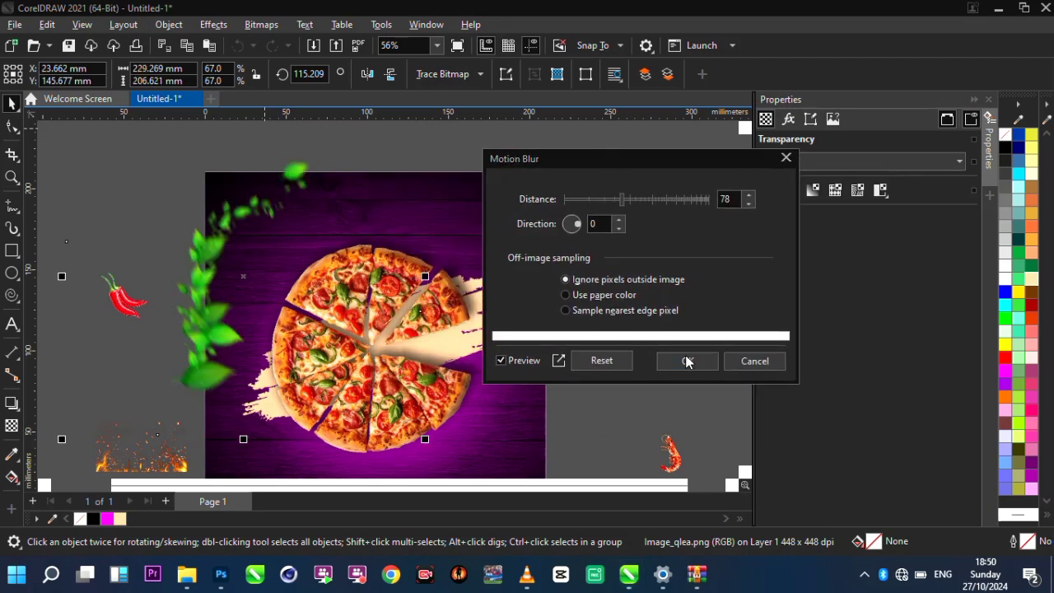
click(686, 361)
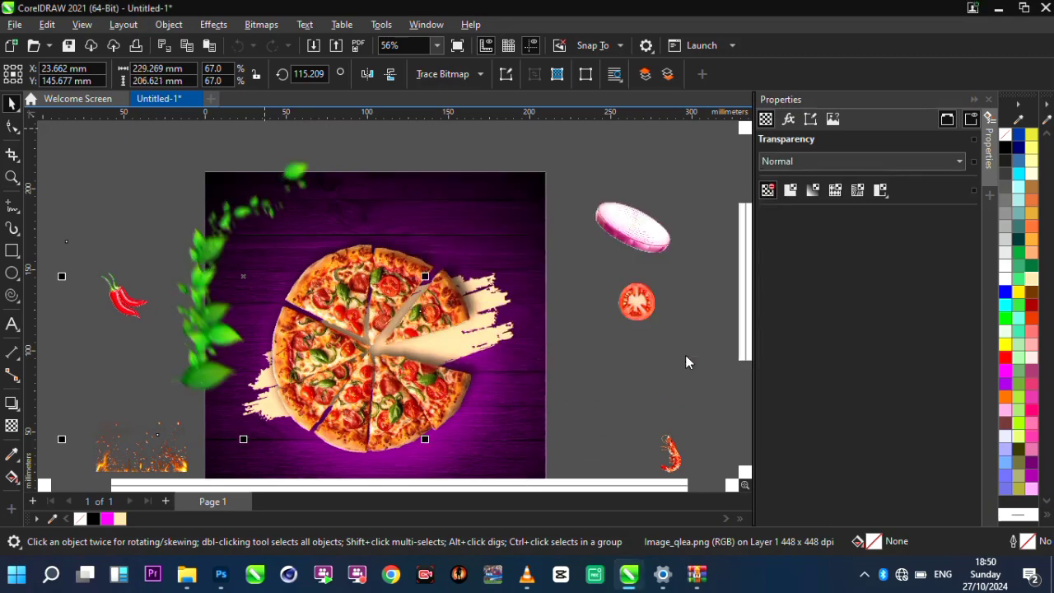
- PowerClip the blurred leaves image inside the label's purple background rectangle
click(333, 282)
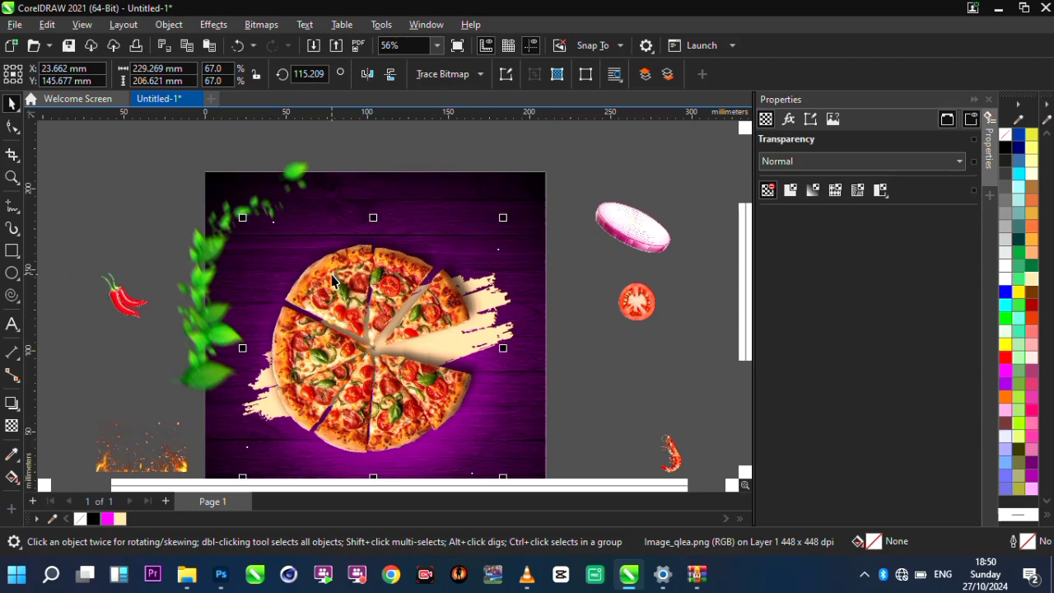
scroll(334, 282, down, 3)
scroll(379, 293, up, 1)
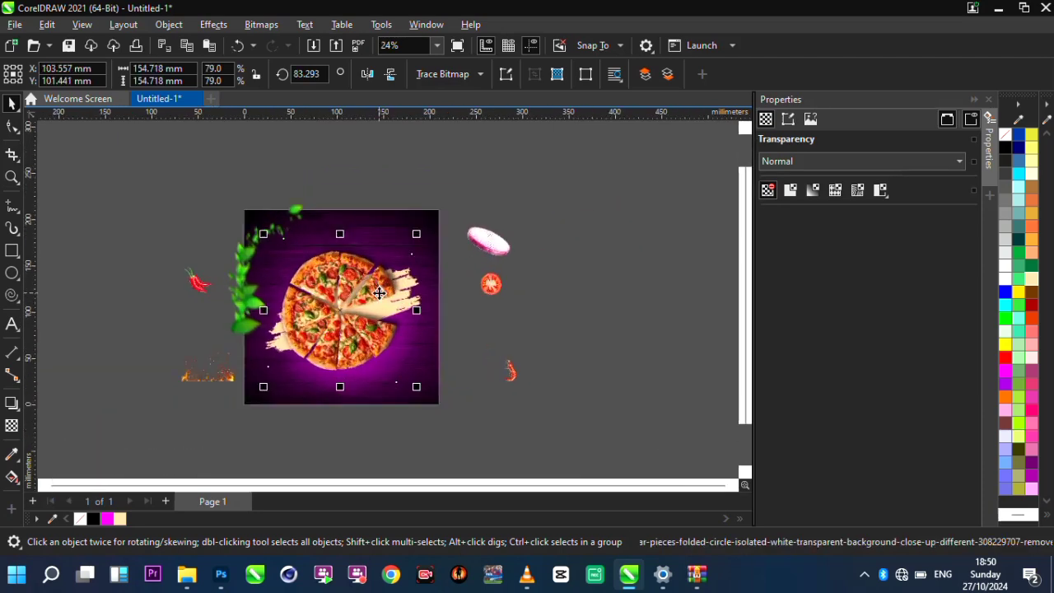
click(245, 283)
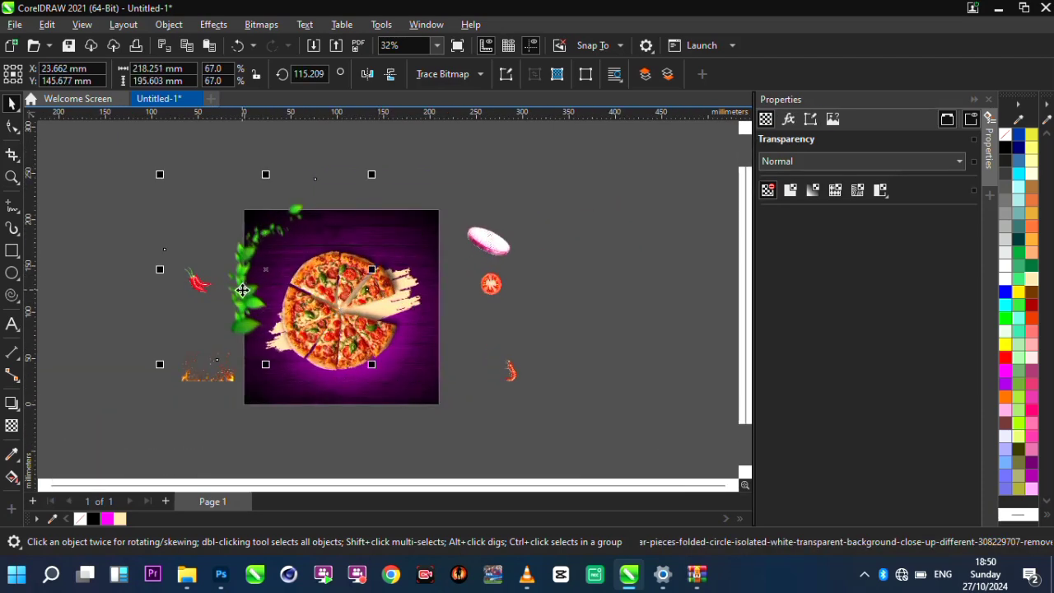
scroll(245, 282, up, 1)
right_click(242, 290)
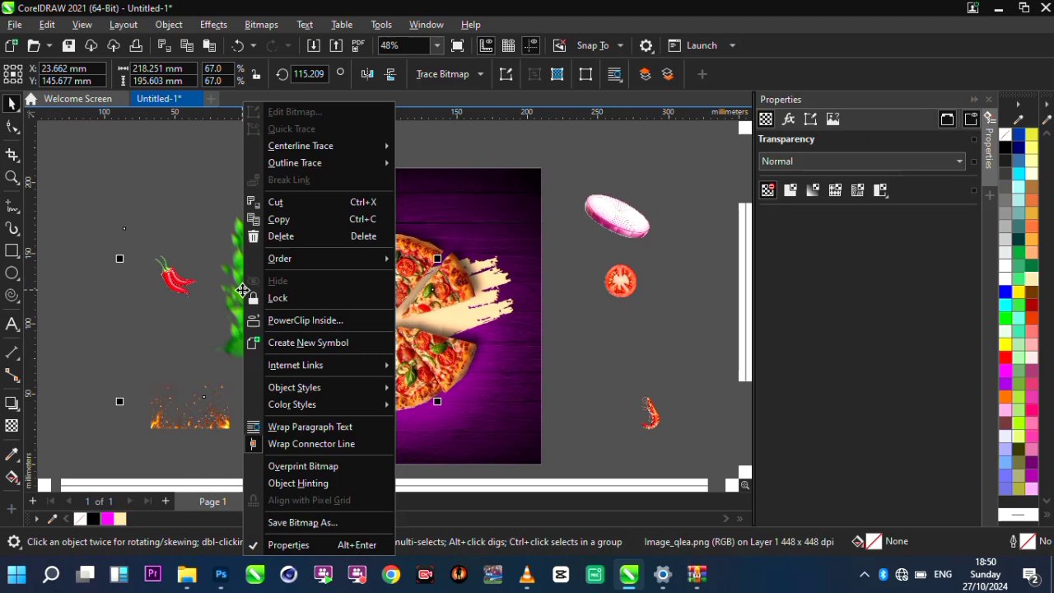
click(331, 321)
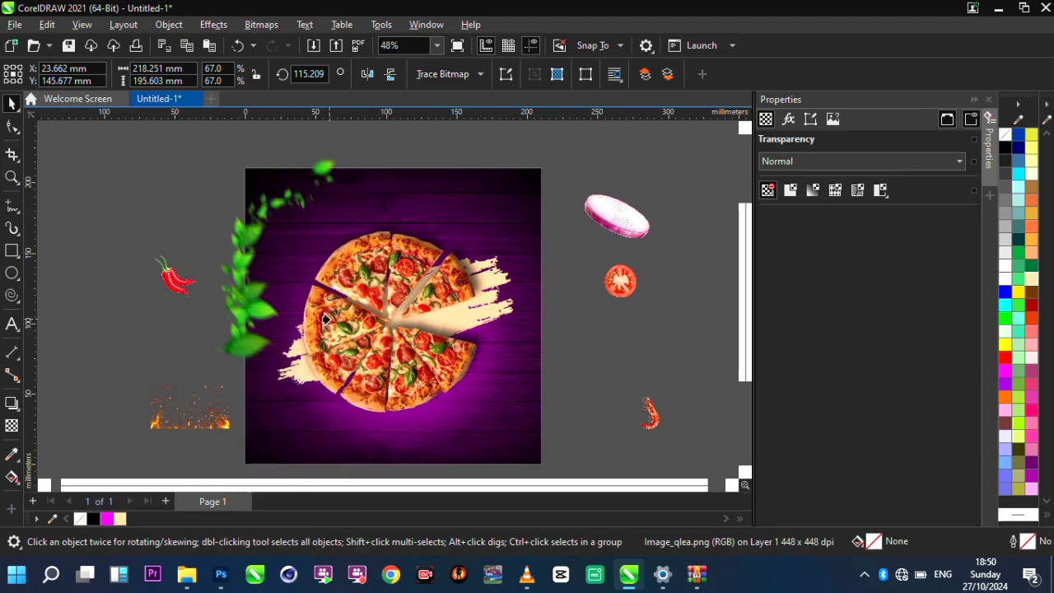
click(455, 174)
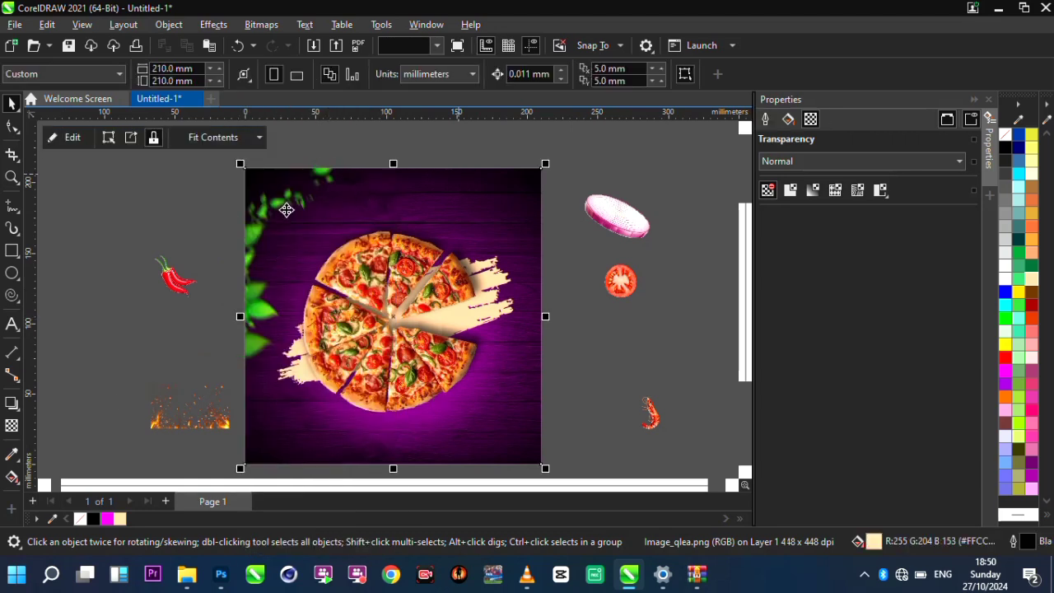
- Open the background's PowerClip contents for editing and shift the leaves slightly upward and inward along the label's left edge
click(71, 138)
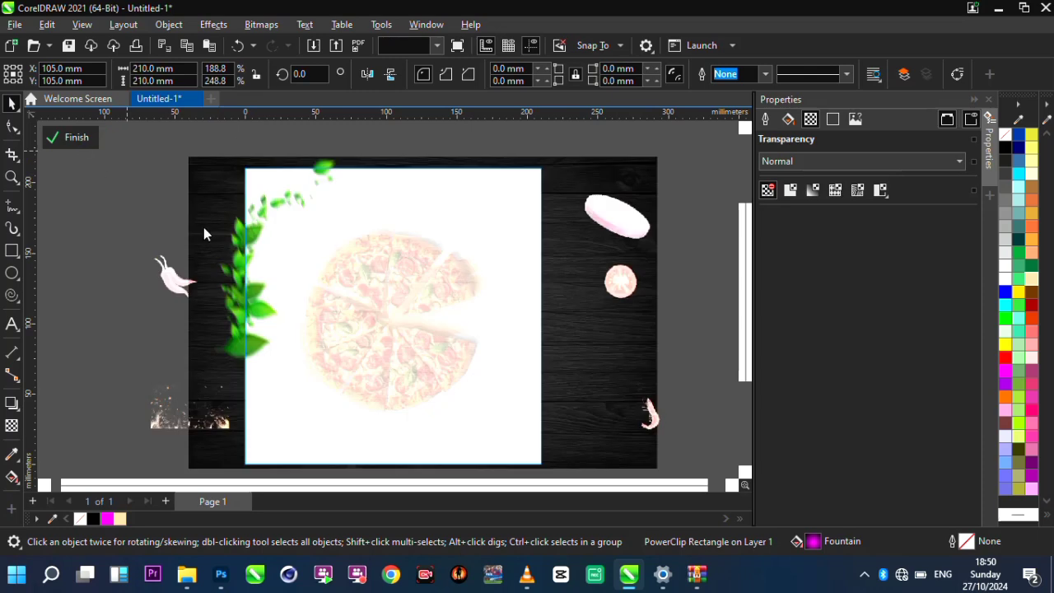
click(246, 226)
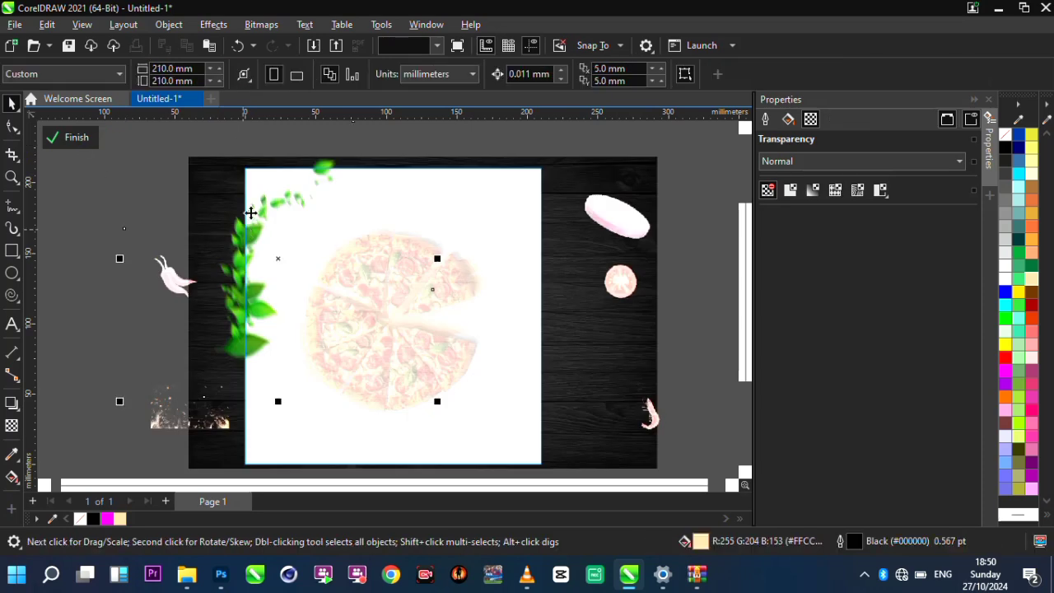
drag(251, 211, 251, 211)
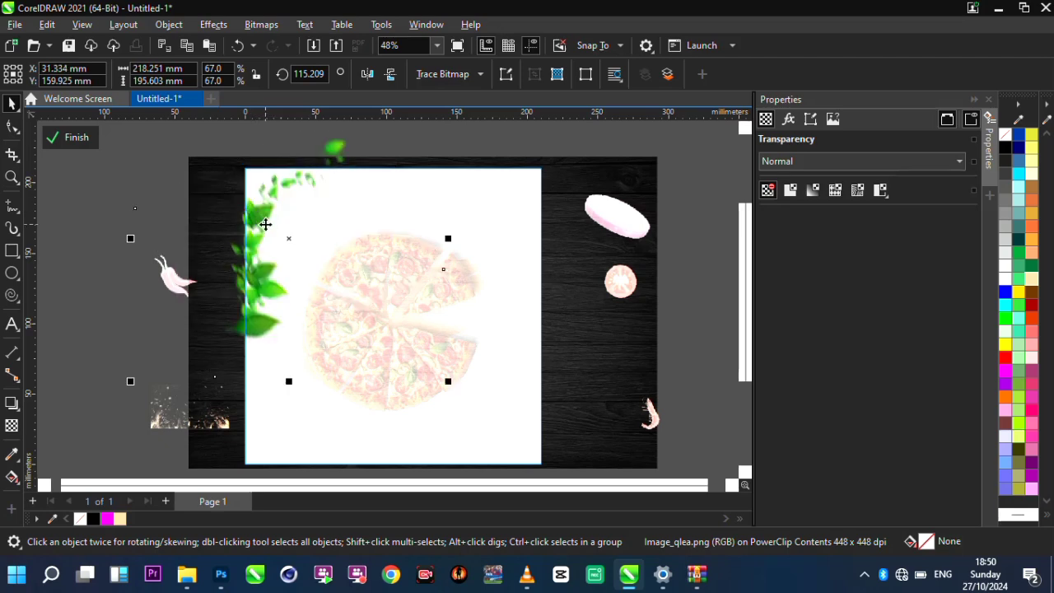
- Duplicate the leaves within the PowerClip, place the copy at the label's lower right edge and mirror it horizontally
right_click(265, 224)
click(348, 219)
drag(352, 259, 494, 381)
click(367, 74)
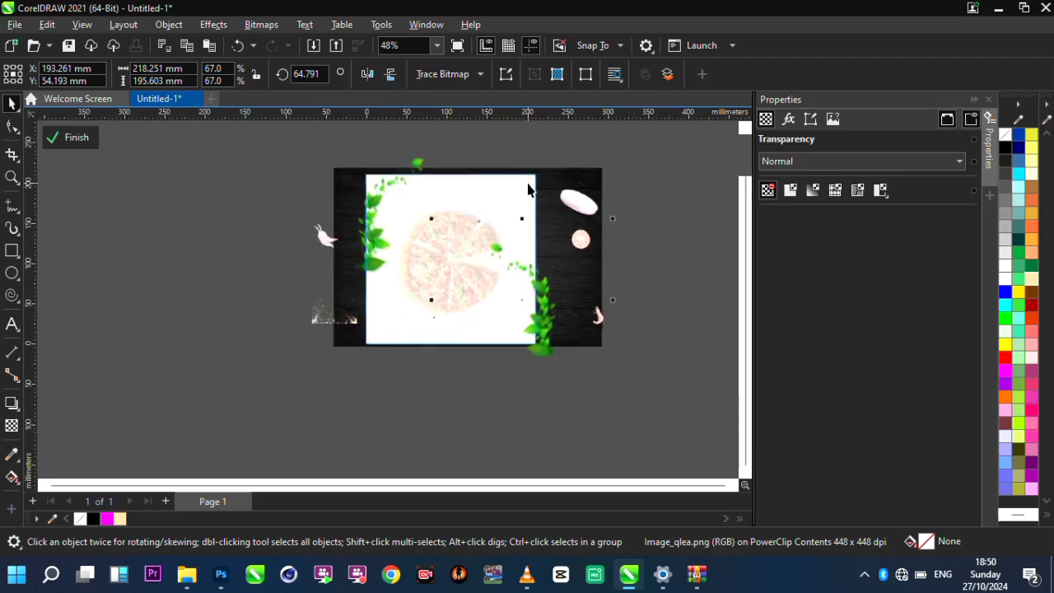
- Rotate the copied leaves to about 34 degrees and move them further into the label's lower right corner
scroll(541, 311, up, 1)
click(526, 327)
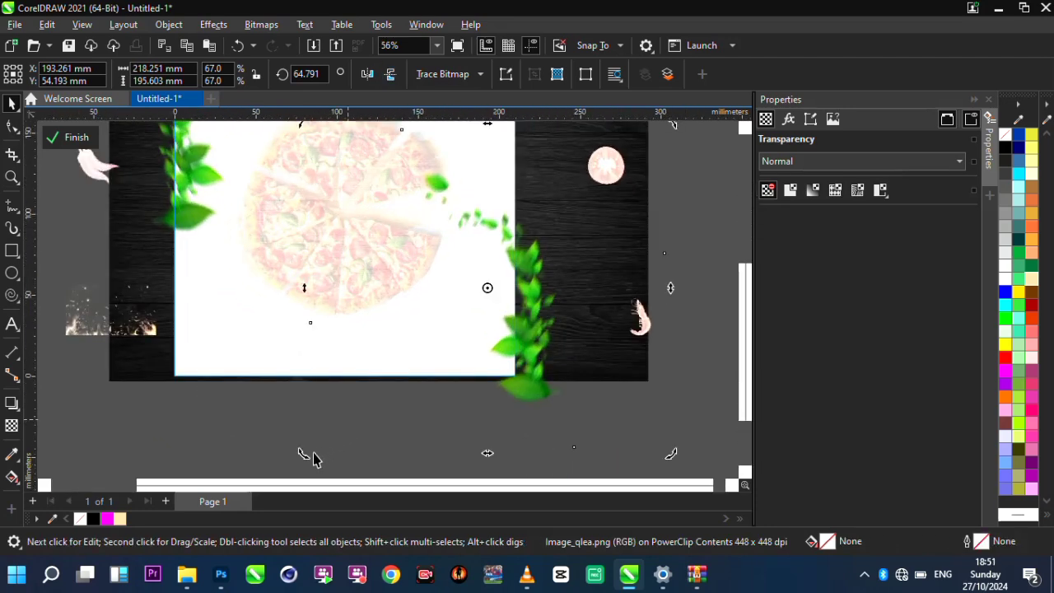
drag(305, 454, 284, 340)
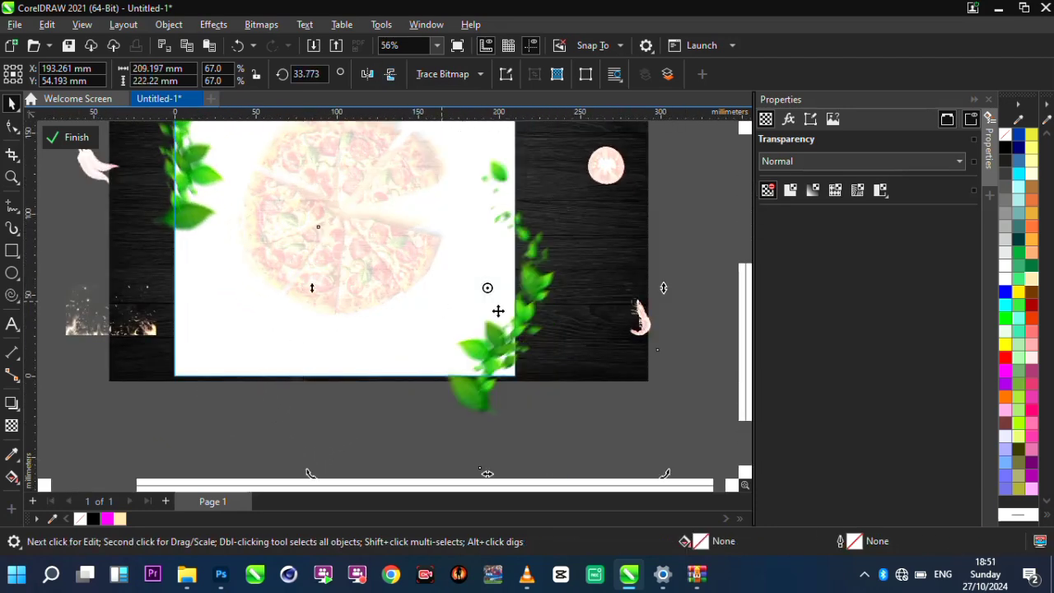
drag(501, 332, 500, 331)
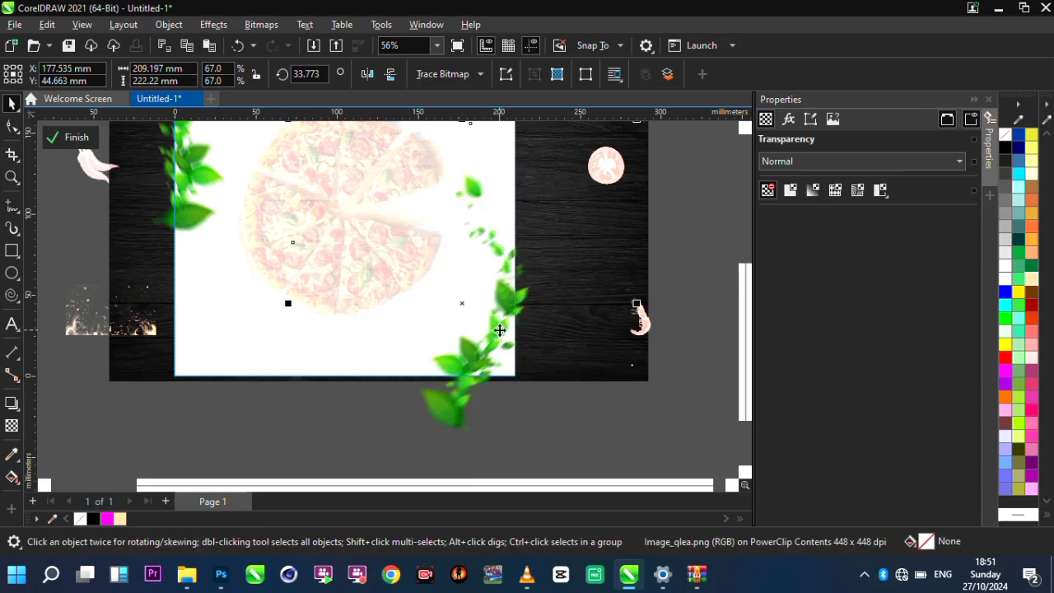
- Rotate the copied leaves to about 19 degrees and finish editing the PowerClip contents
click(500, 330)
scroll(482, 322, down, 3)
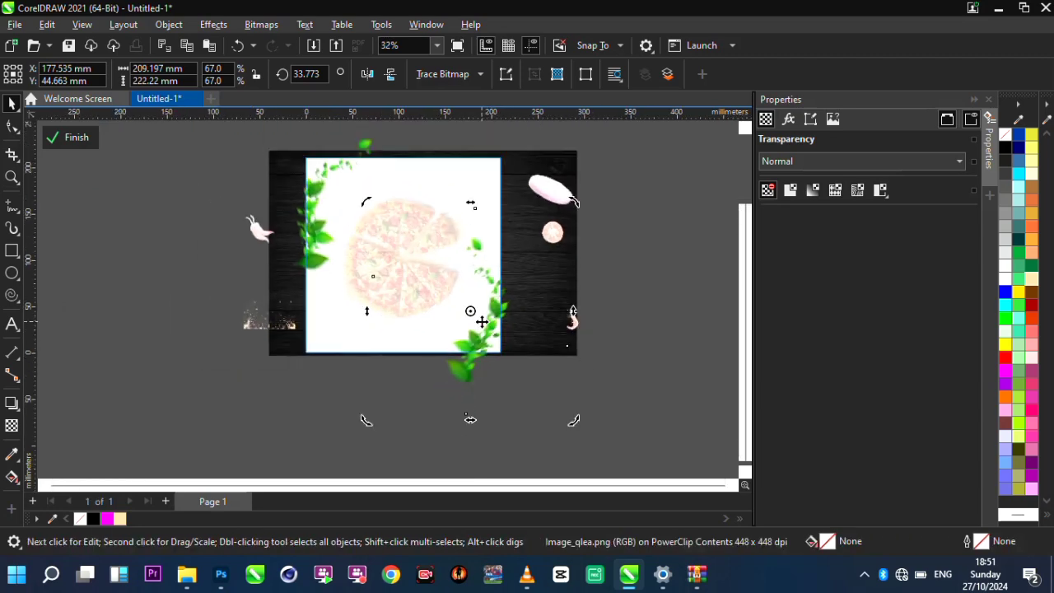
drag(363, 210, 395, 174)
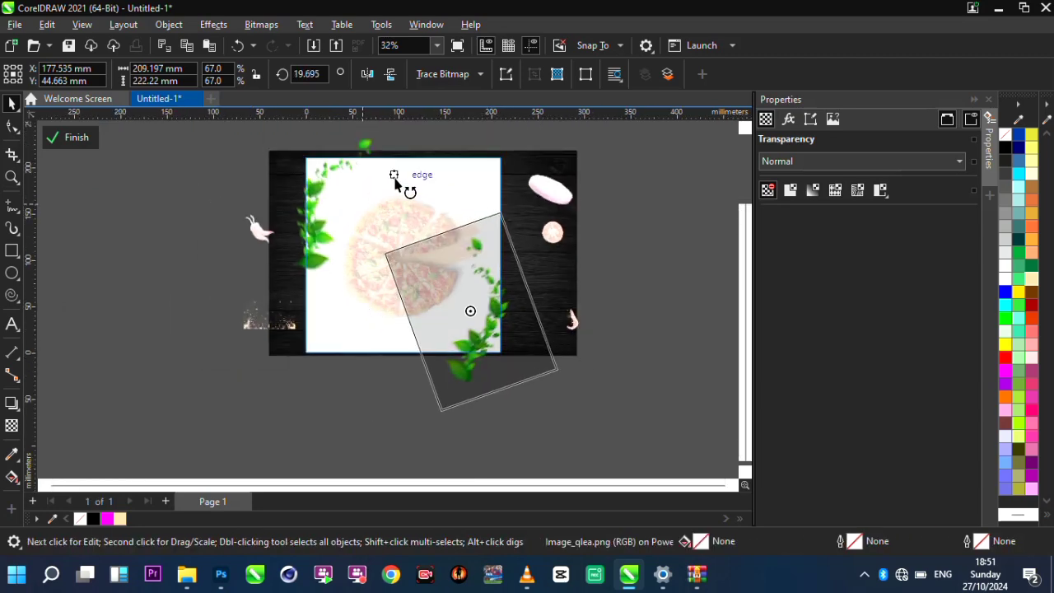
scroll(493, 283, up, 2)
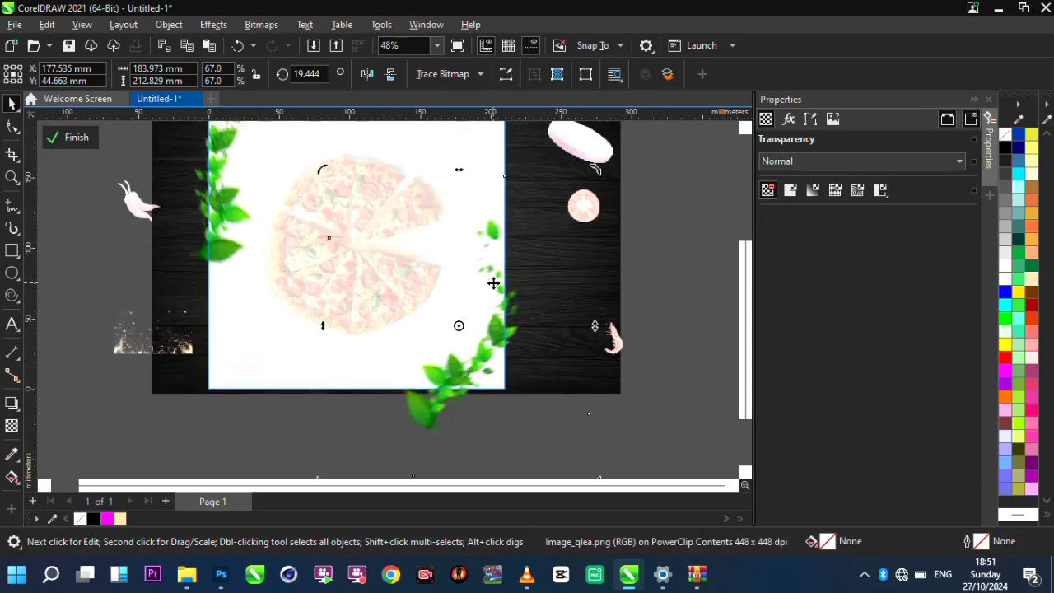
click(89, 138)
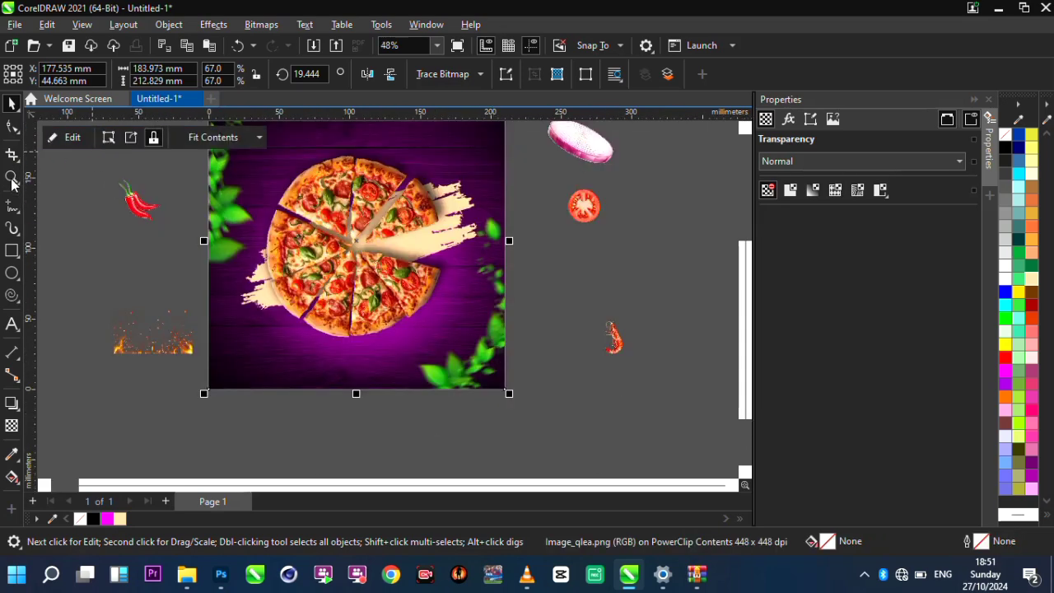
key(F4)
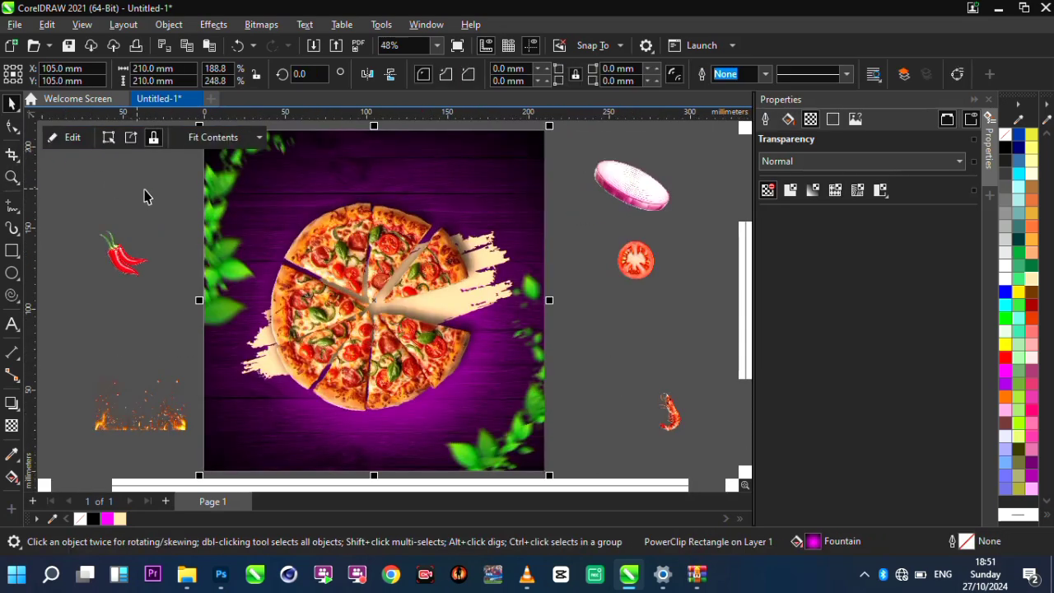
- Enlarge the tomato slice image to about 62 mm and place it over the label's lower right edge
click(162, 192)
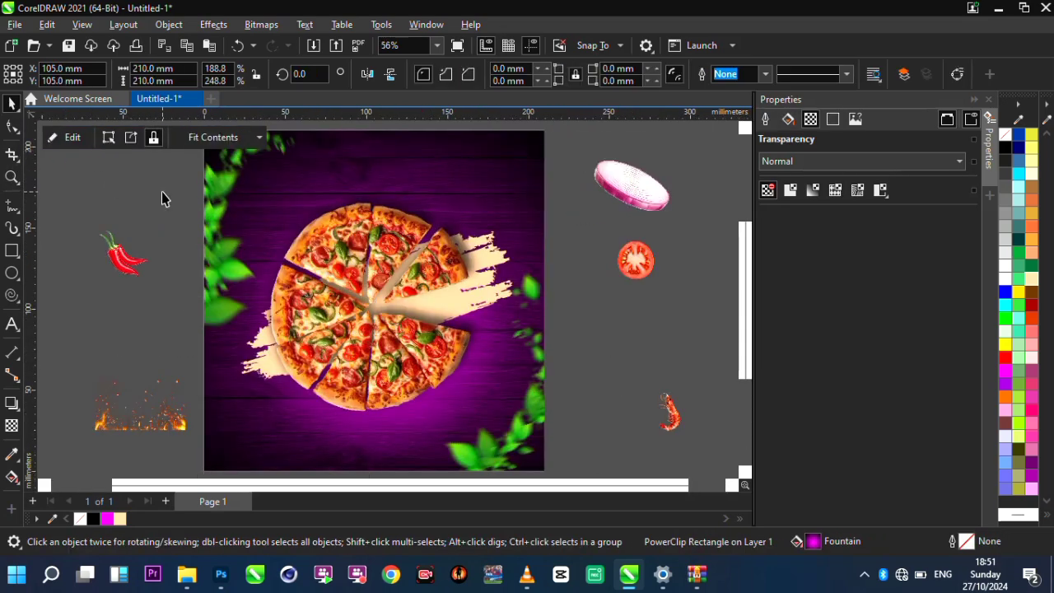
click(635, 261)
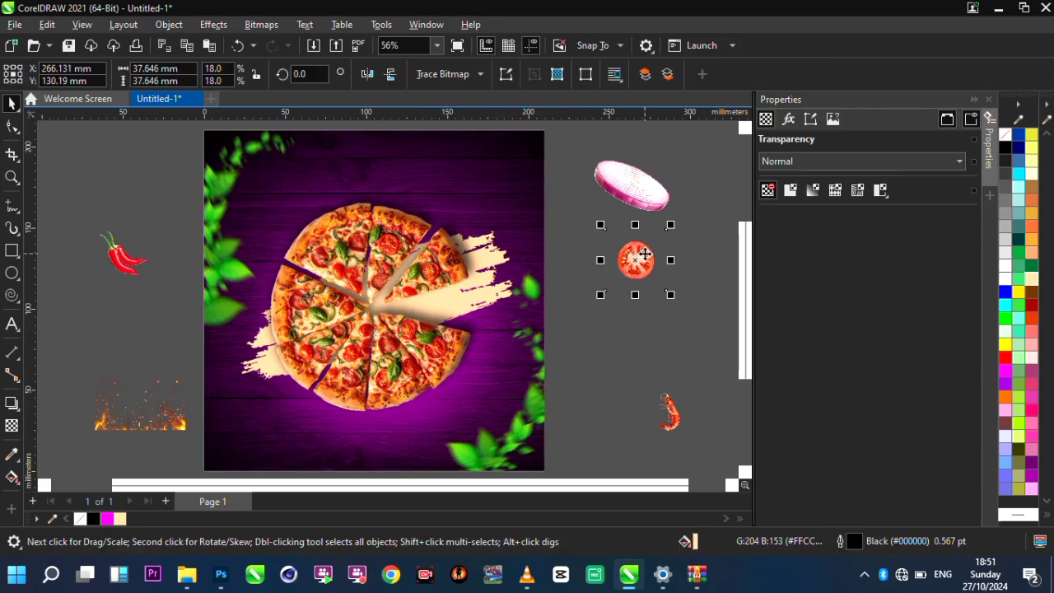
drag(659, 237, 610, 284)
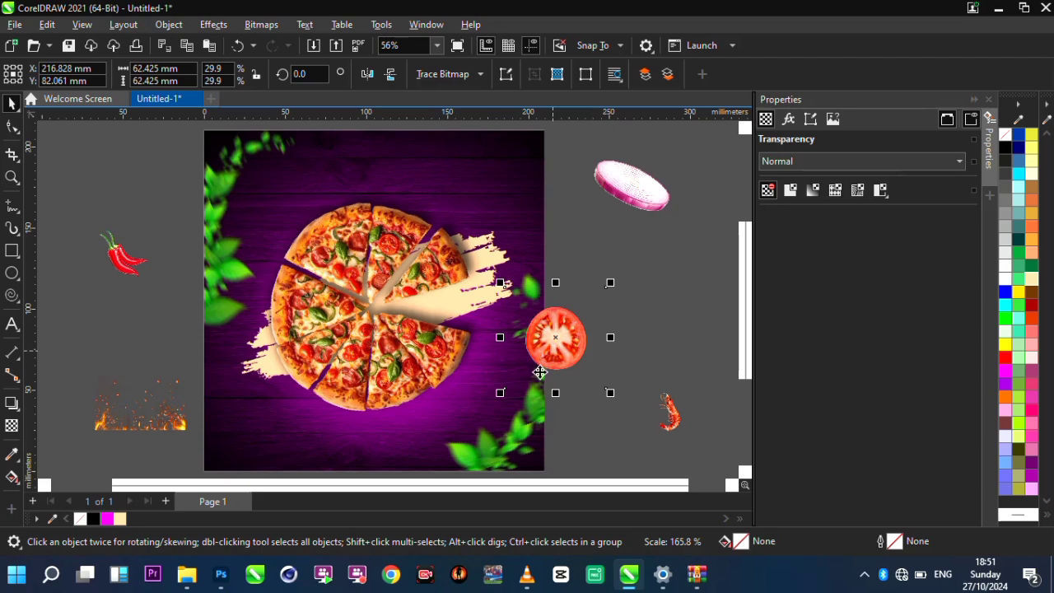
drag(555, 336, 540, 357)
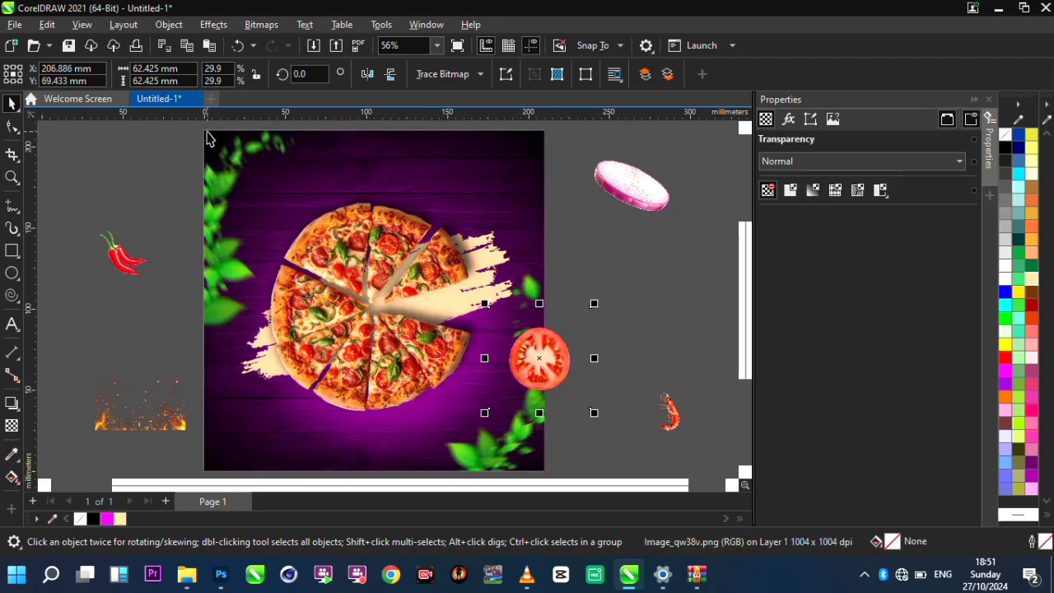
- Apply a Motion Blur with distance 78 and direction 0 to the tomato slice
click(214, 24)
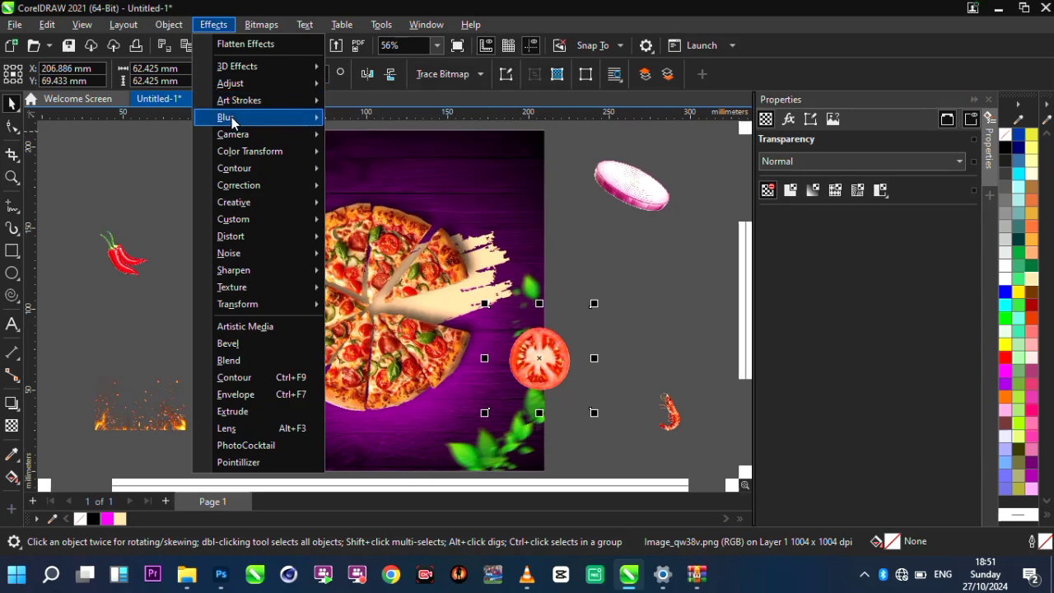
mouse_move(230, 117)
click(380, 206)
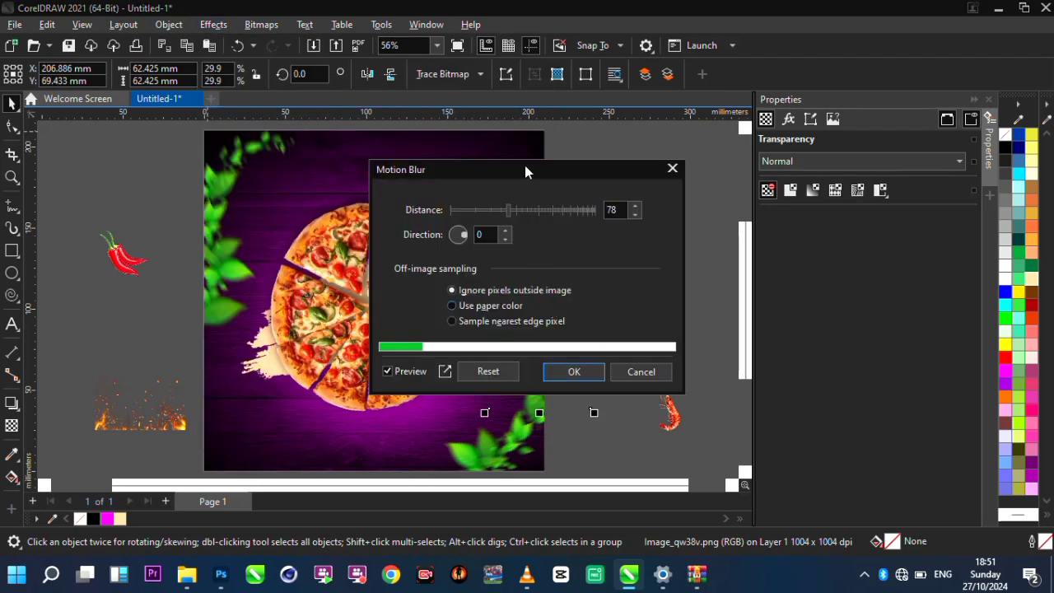
drag(524, 168, 269, 196)
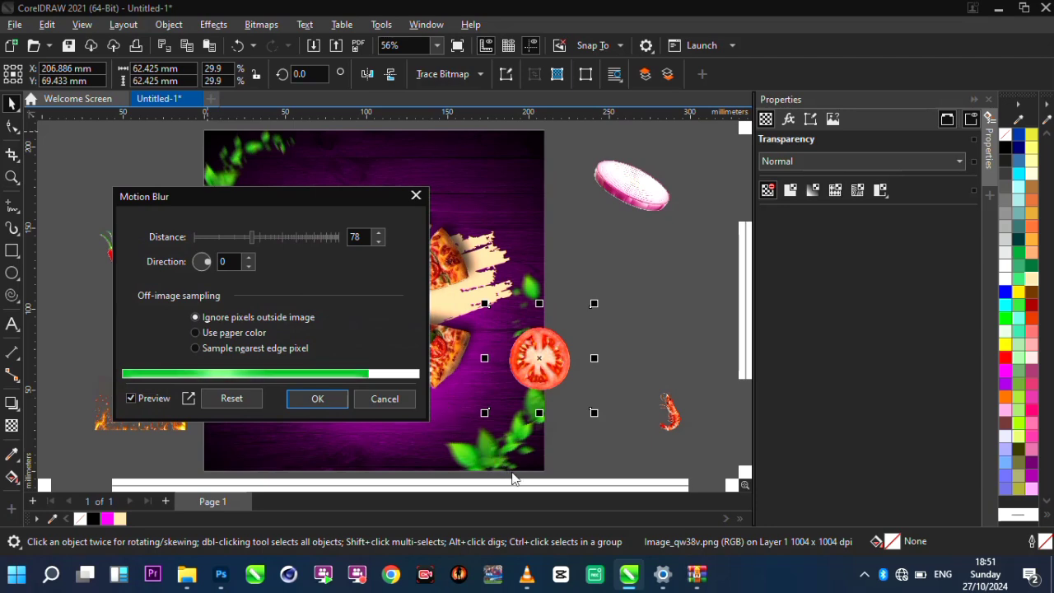
click(318, 399)
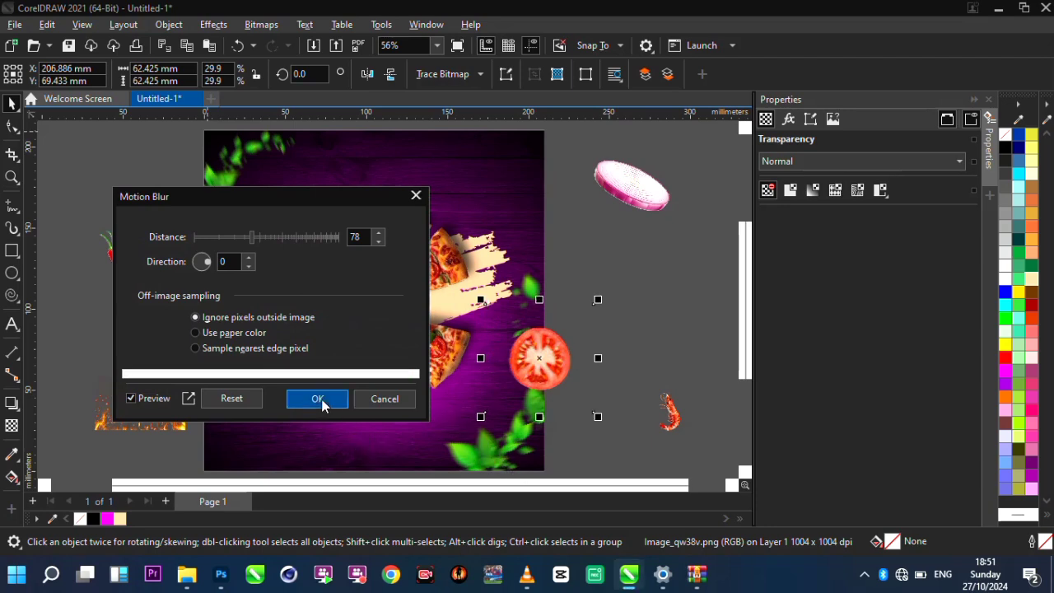
- Try to PowerClip the tomato slice inside the label artwork and move it slightly upward within the contents
click(545, 358)
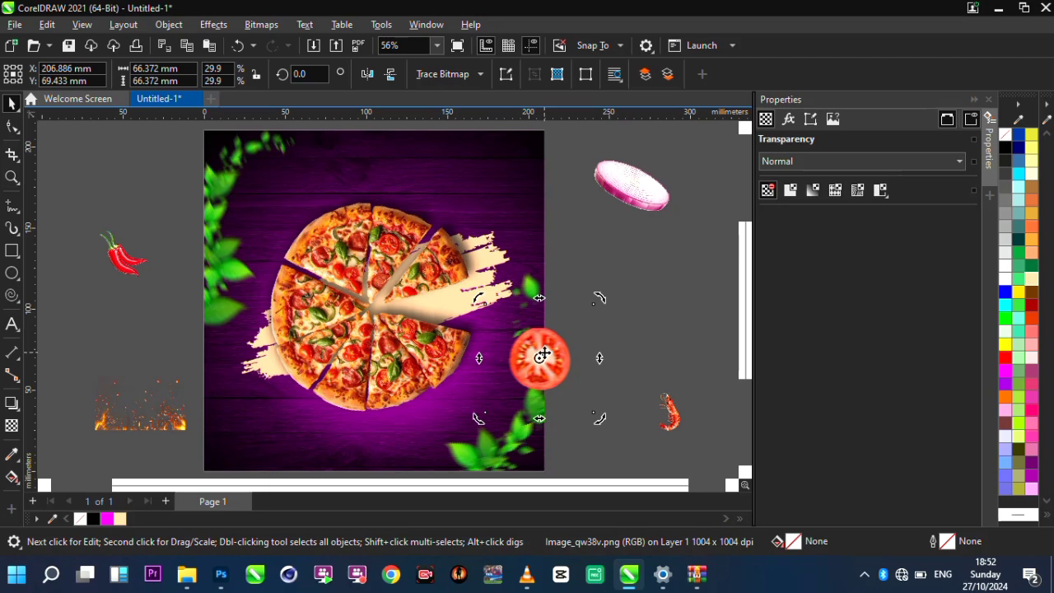
right_click(542, 356)
click(599, 321)
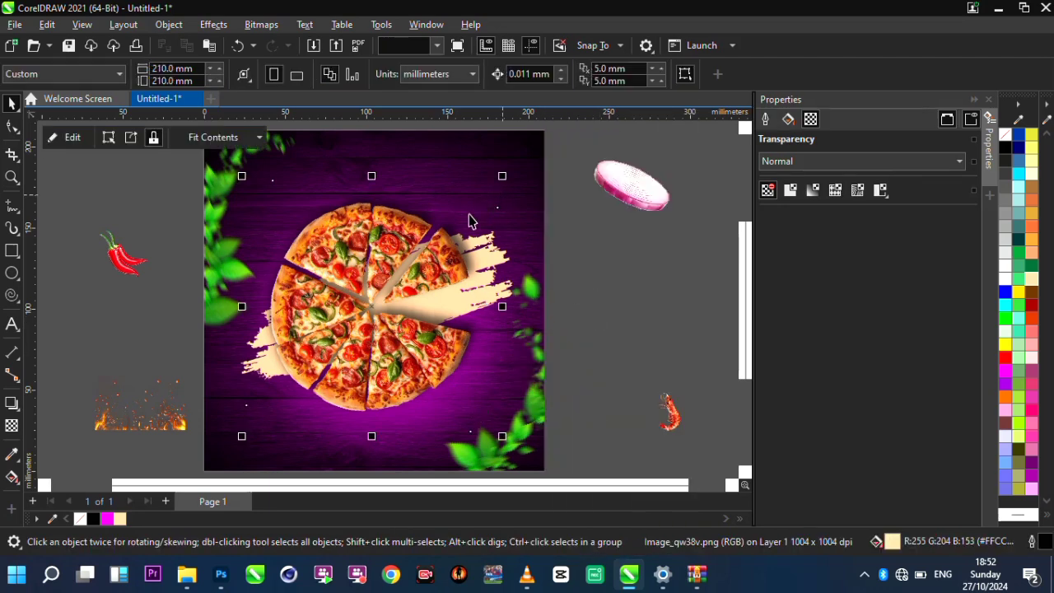
click(68, 137)
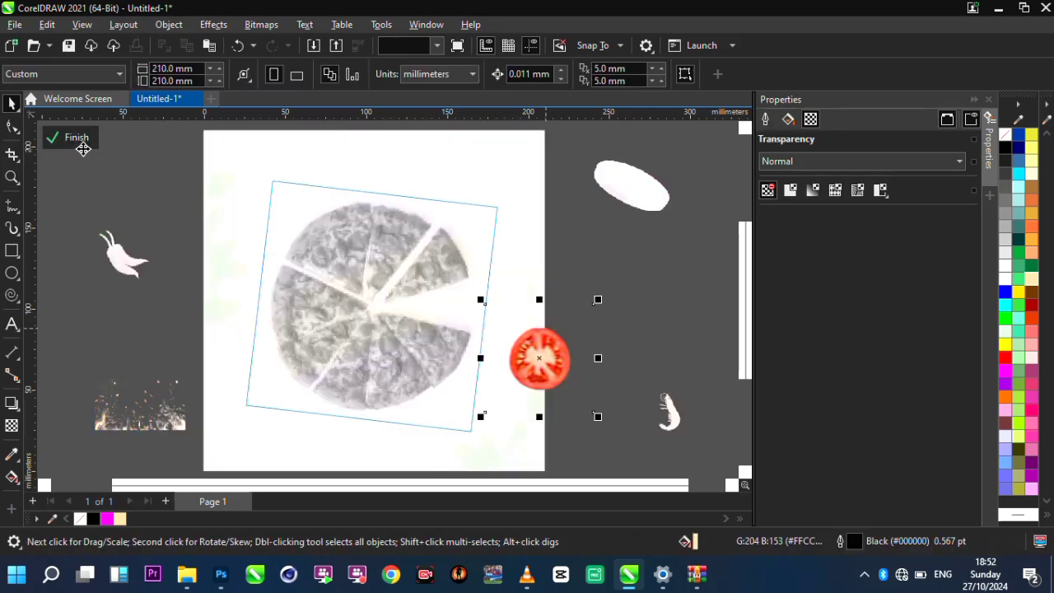
drag(554, 360, 554, 350)
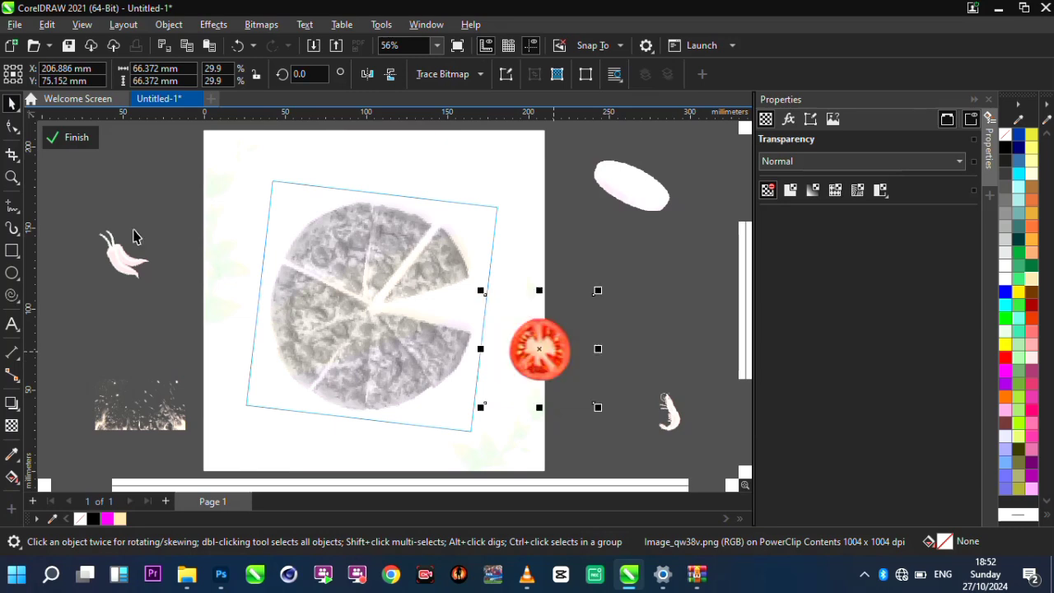
click(76, 138)
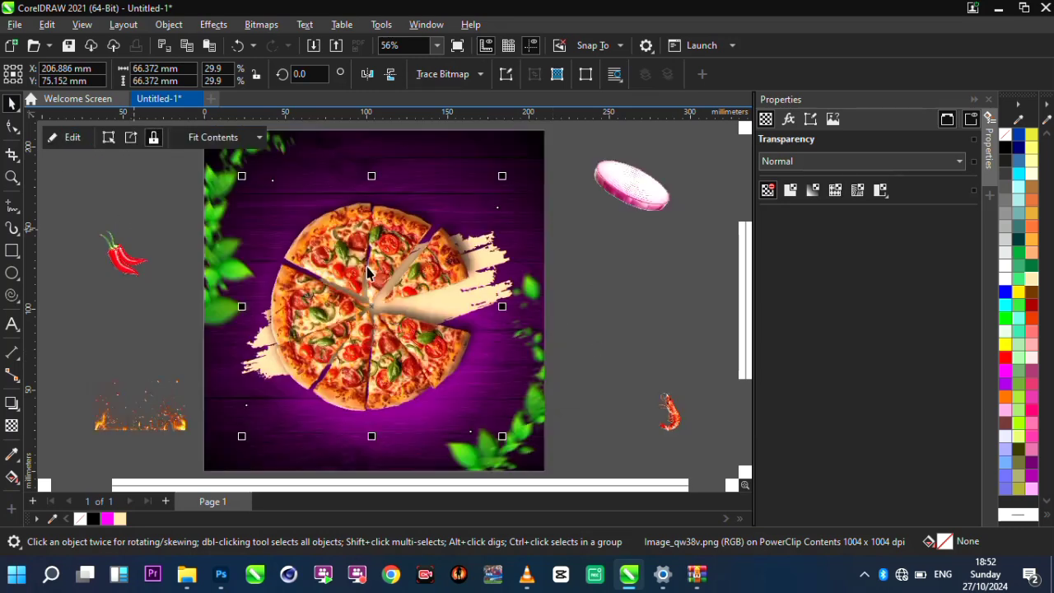
click(527, 341)
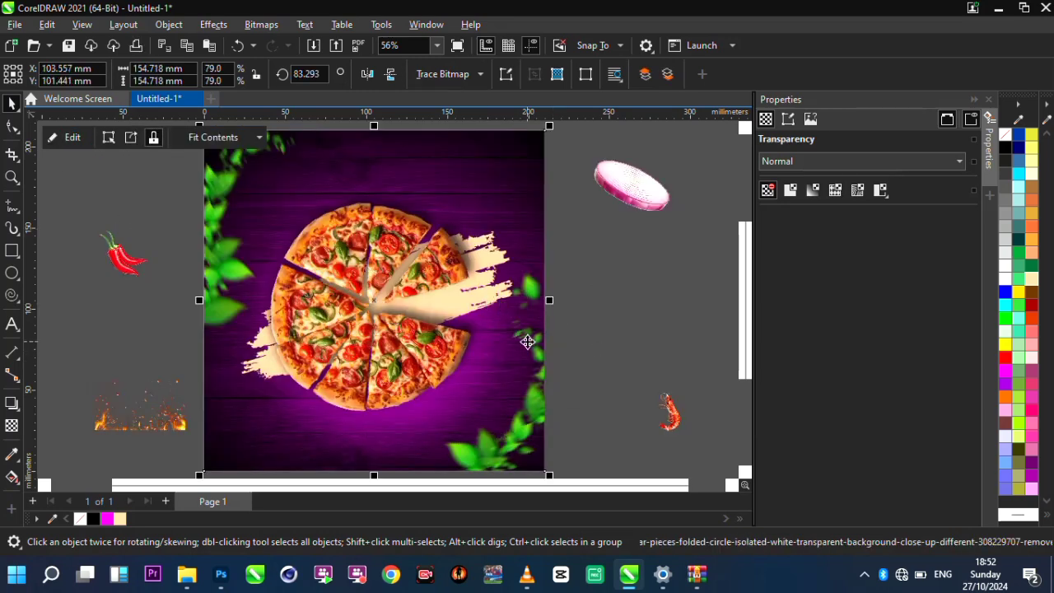
scroll(446, 332, down, 2)
click(481, 353)
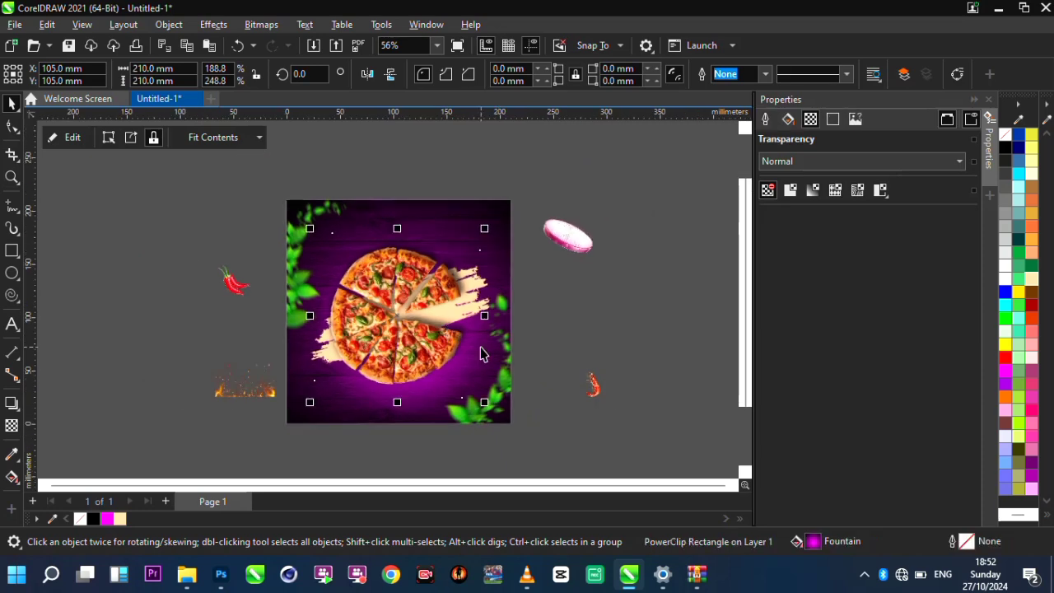
scroll(476, 328, up, 2)
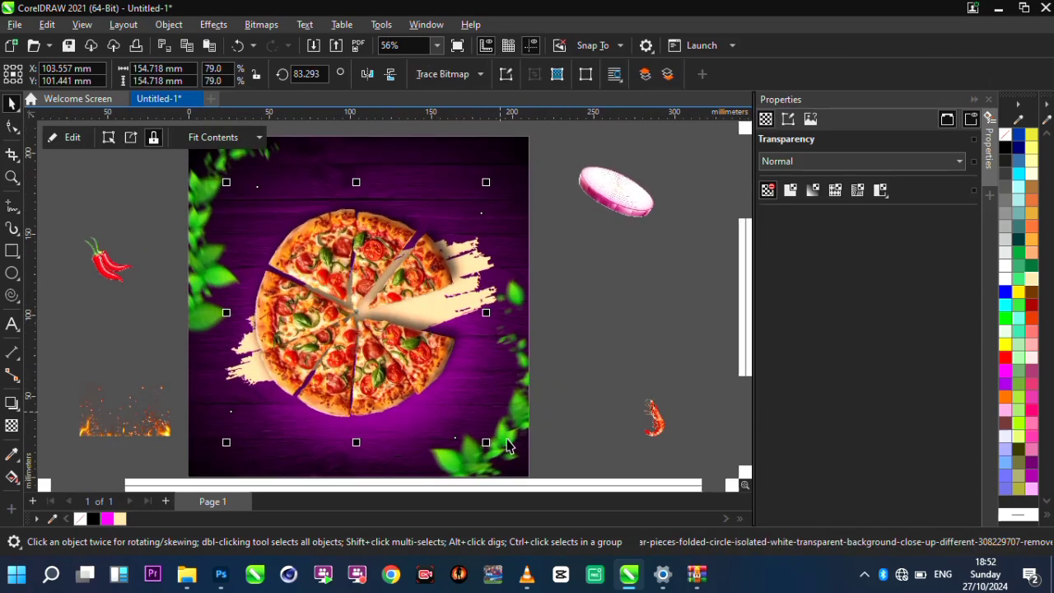
click(136, 244)
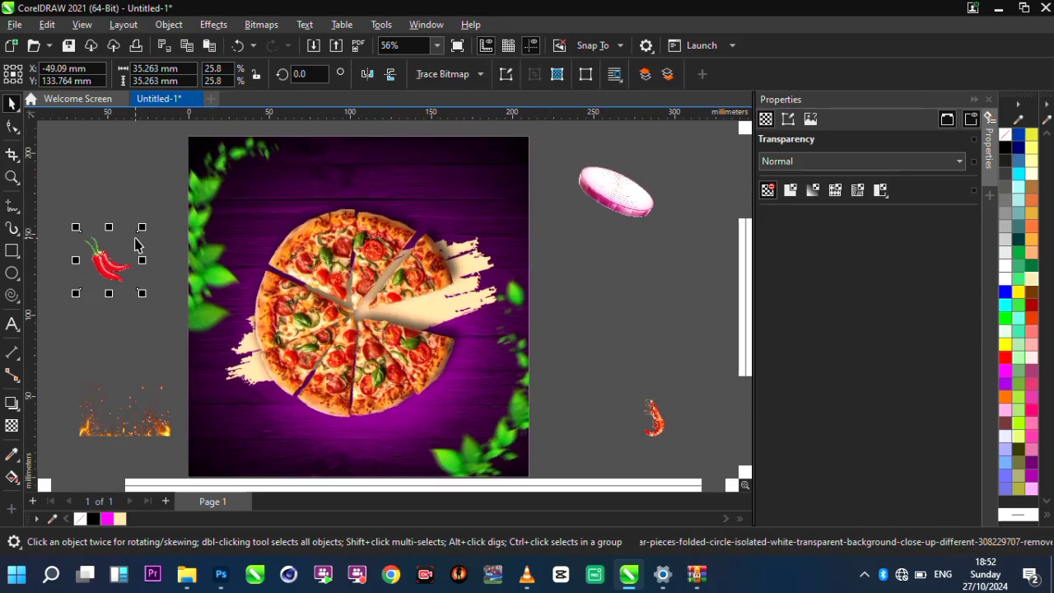
click(235, 159)
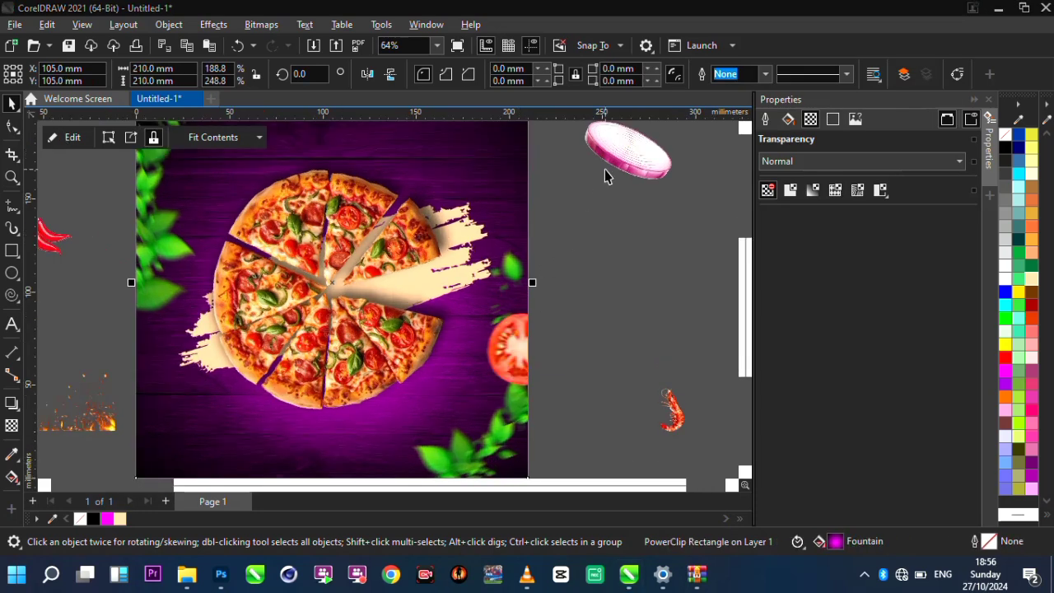
- Move the onion slice over the pizza's upper left edge, bring it to the front and reduce it to about 48 mm wide
click(616, 160)
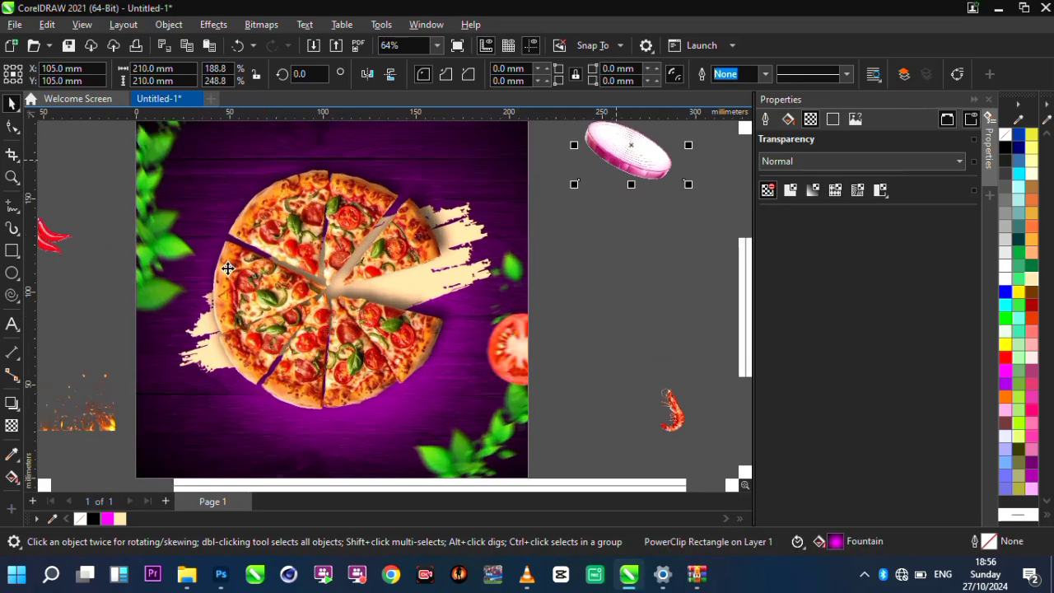
drag(631, 148, 219, 245)
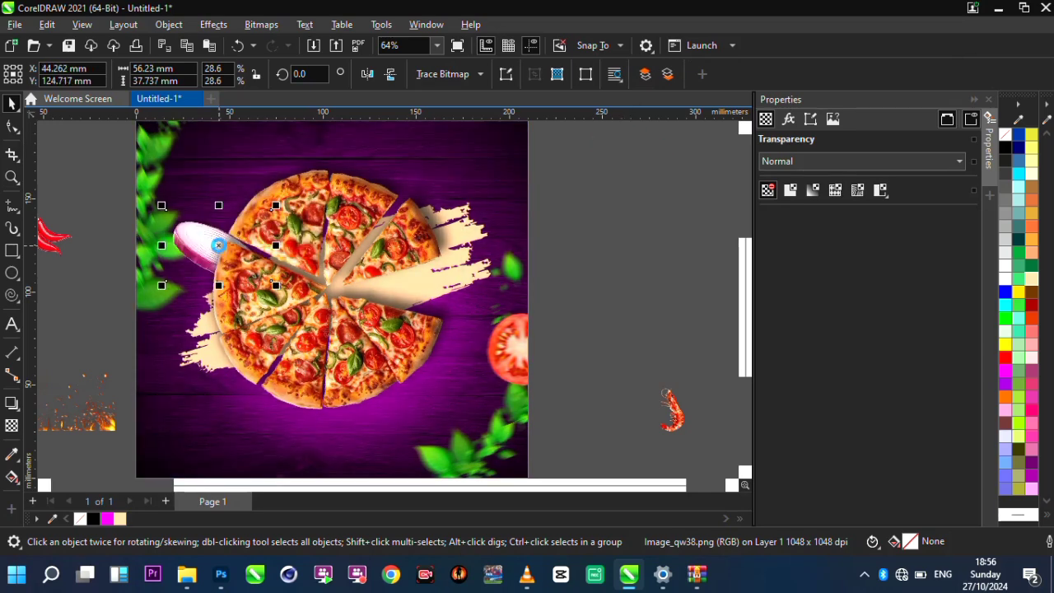
key(Delete)
key(ctrl+z)
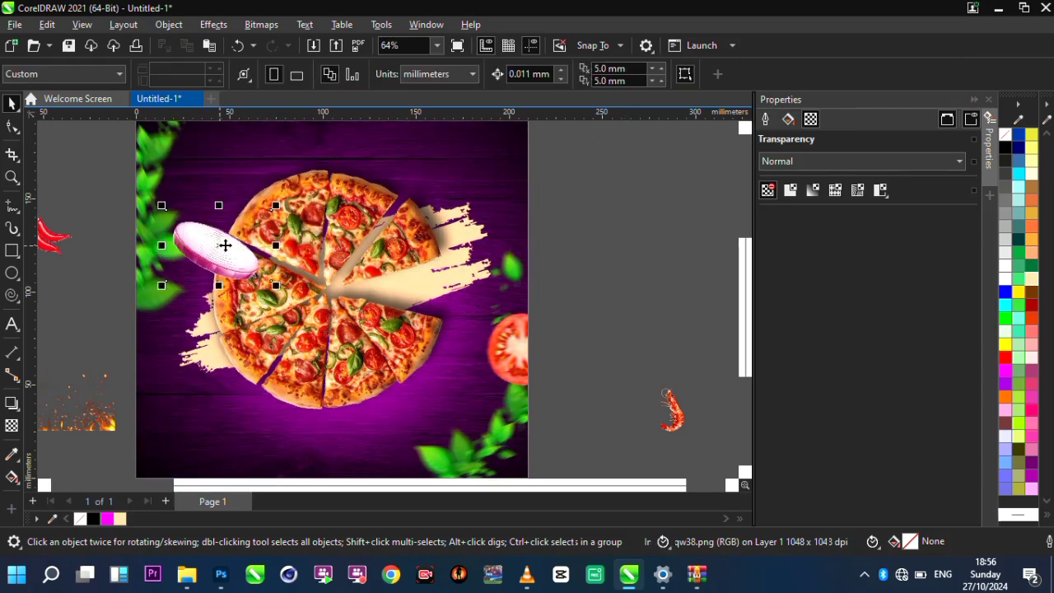
drag(275, 285, 260, 274)
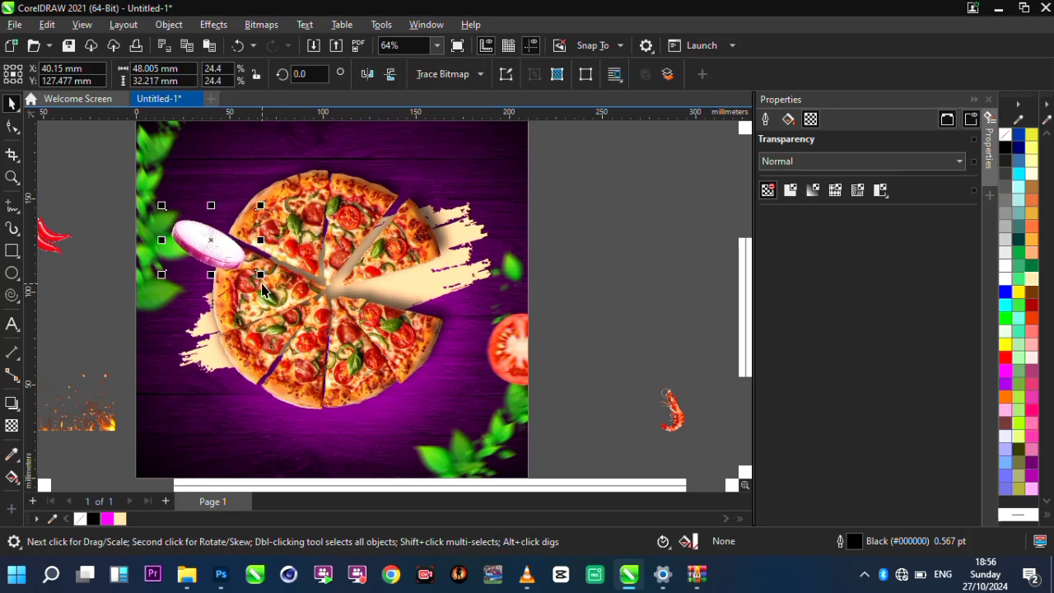
drag(209, 241, 220, 226)
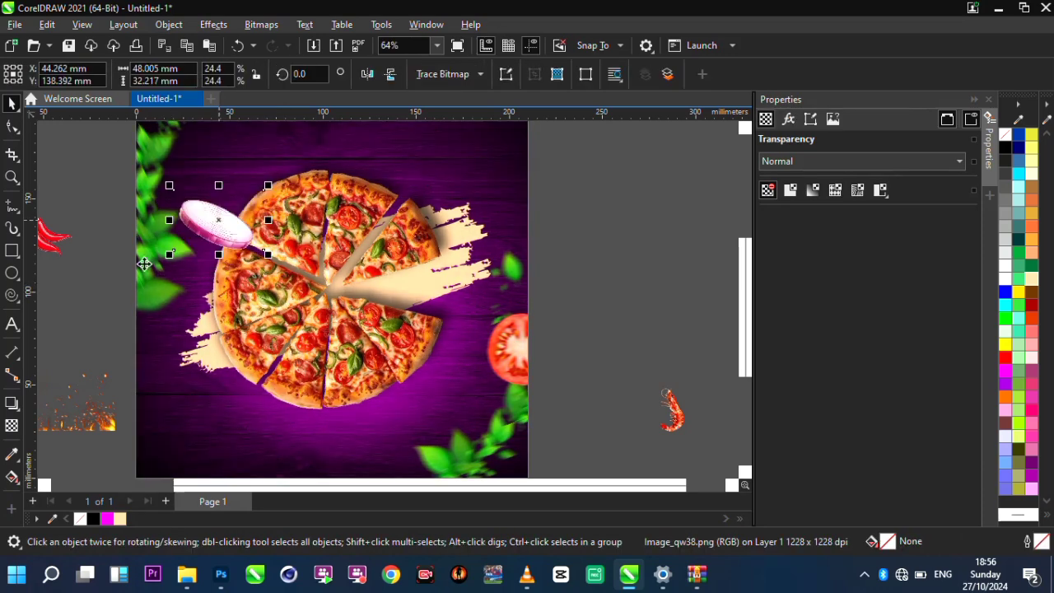
- Apply a Motion Blur with distance 78 and direction 0 to the onion slice
click(205, 24)
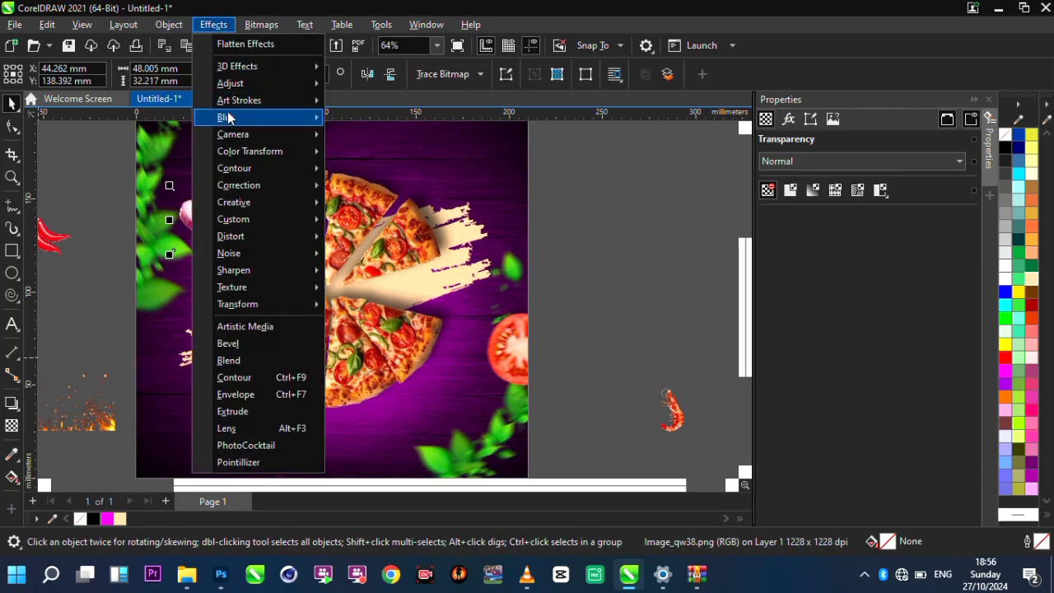
mouse_move(264, 117)
click(375, 204)
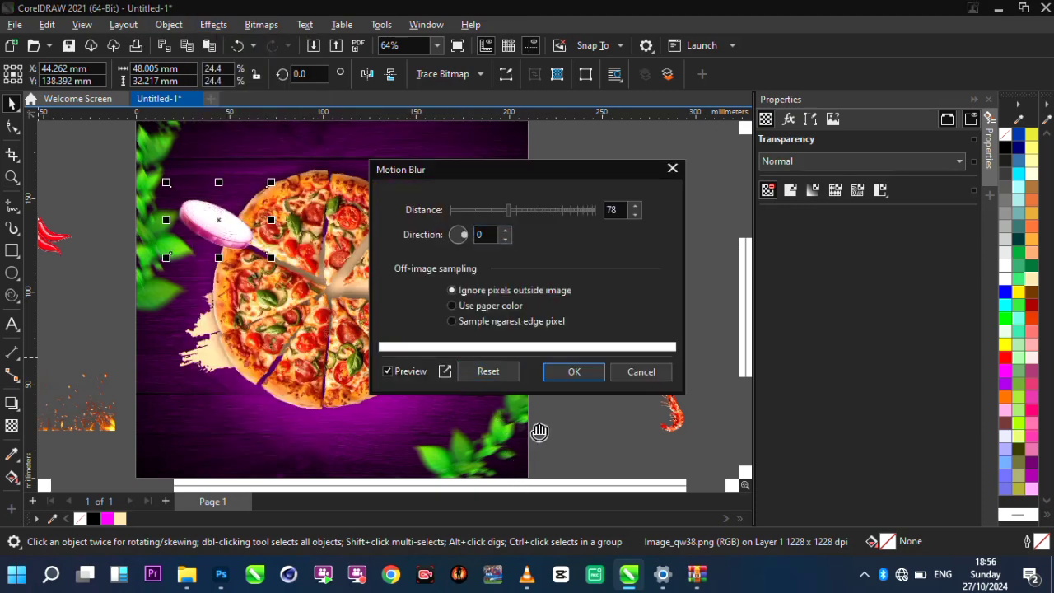
click(572, 372)
- Delete the shrimp image beside the label
scroll(395, 283, down, 2)
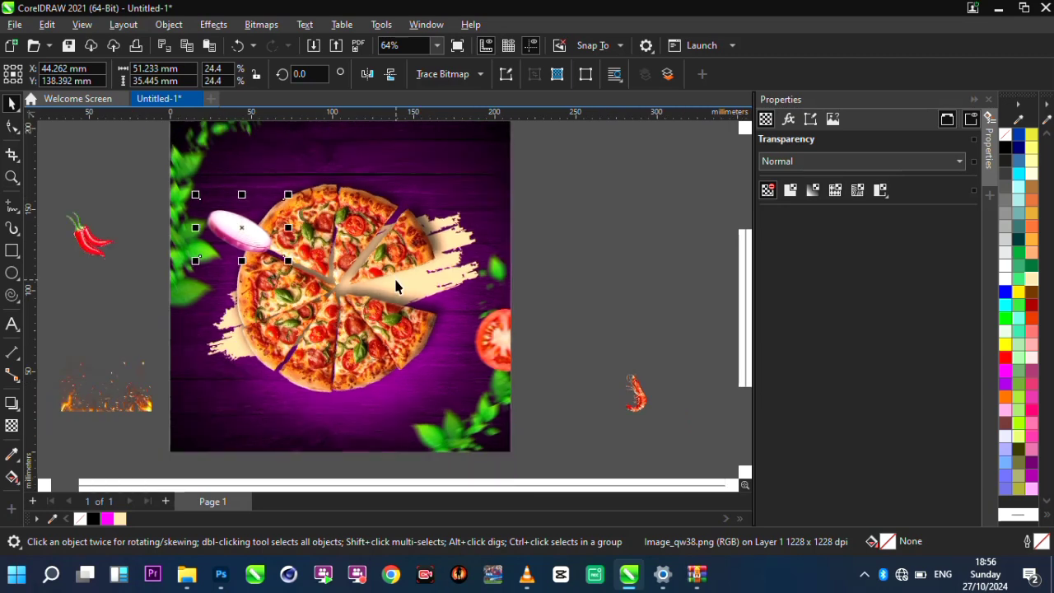
click(136, 384)
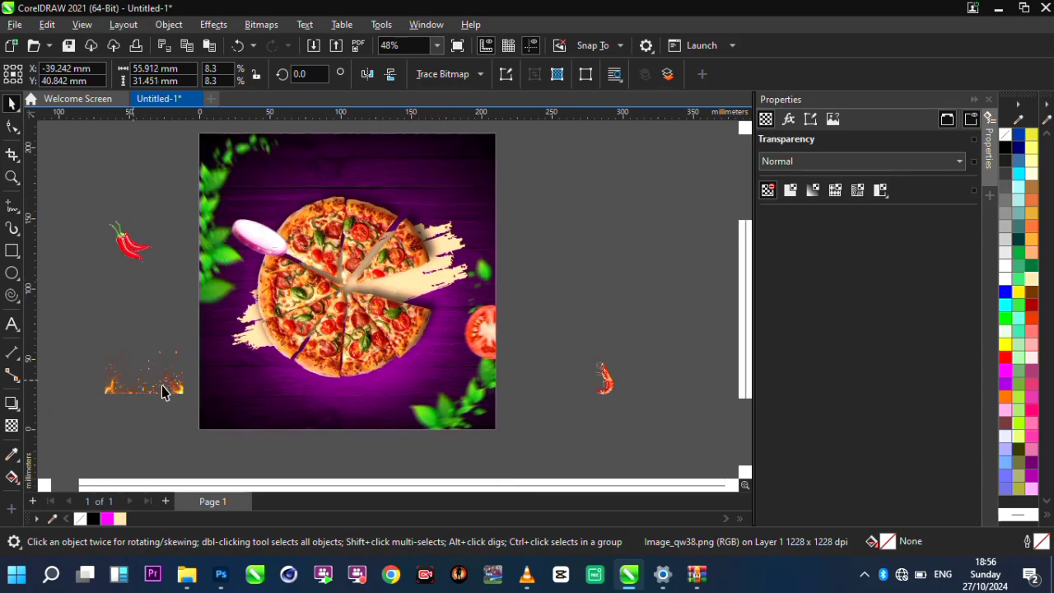
drag(668, 299, 527, 454)
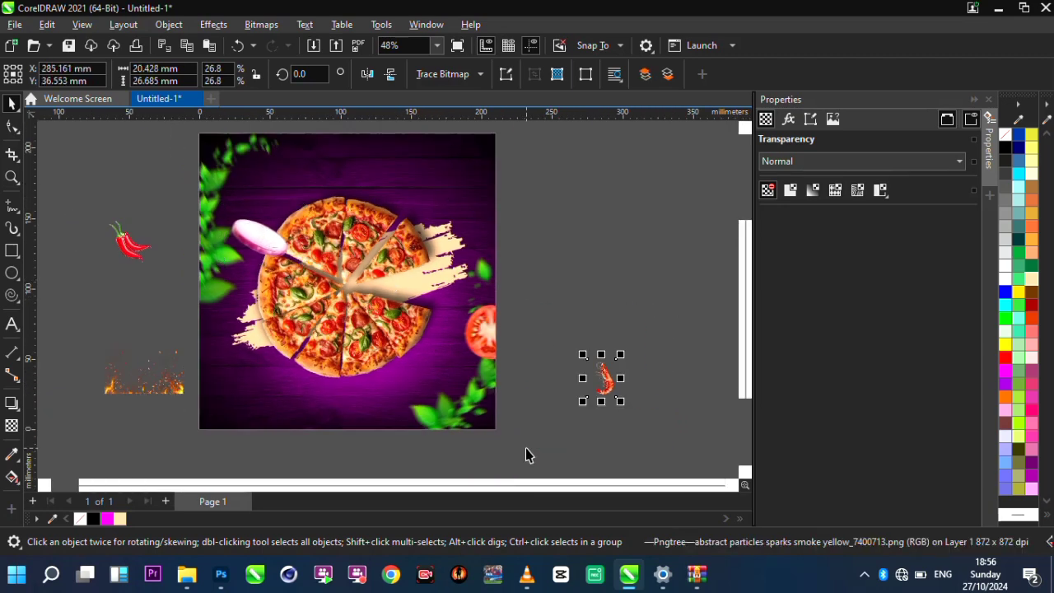
key(Delete)
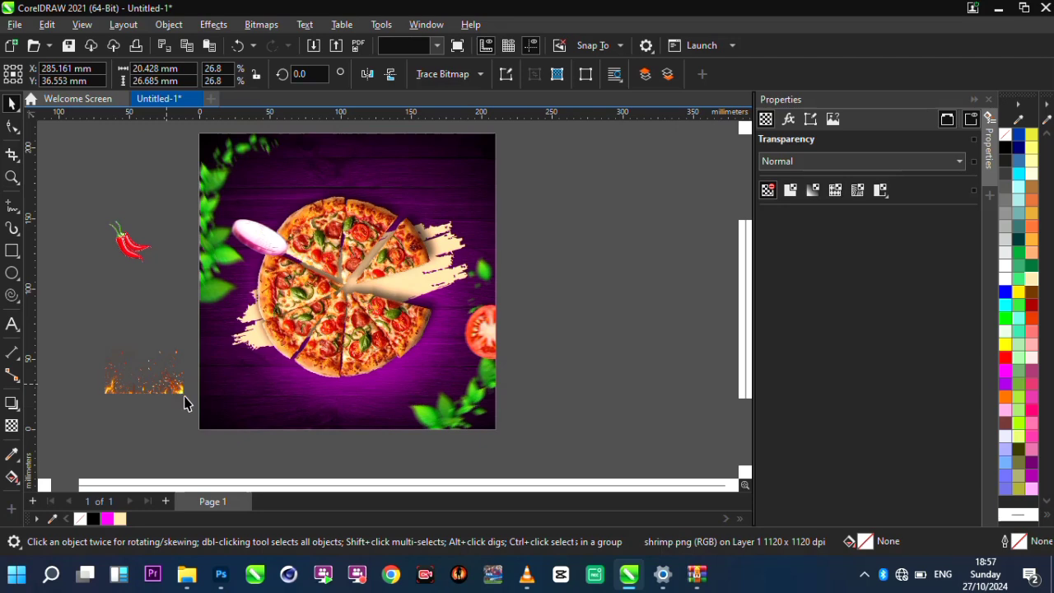
- Move the fire sparks image onto the label's bottom edge and enlarge it to about 191 mm wide
click(169, 394)
click(167, 396)
click(168, 394)
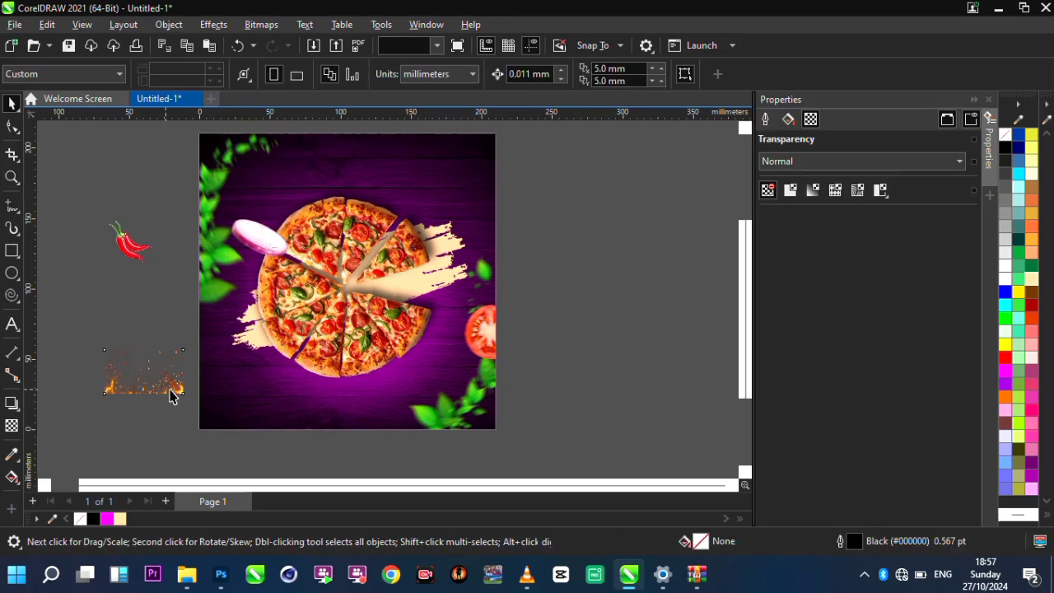
drag(170, 390, 419, 438)
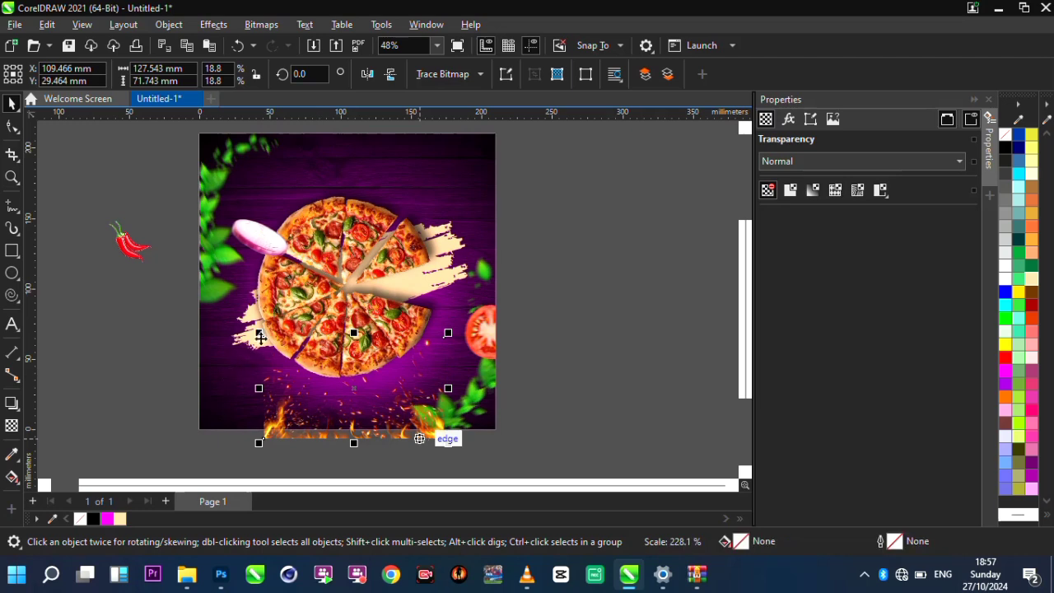
drag(259, 333, 170, 282)
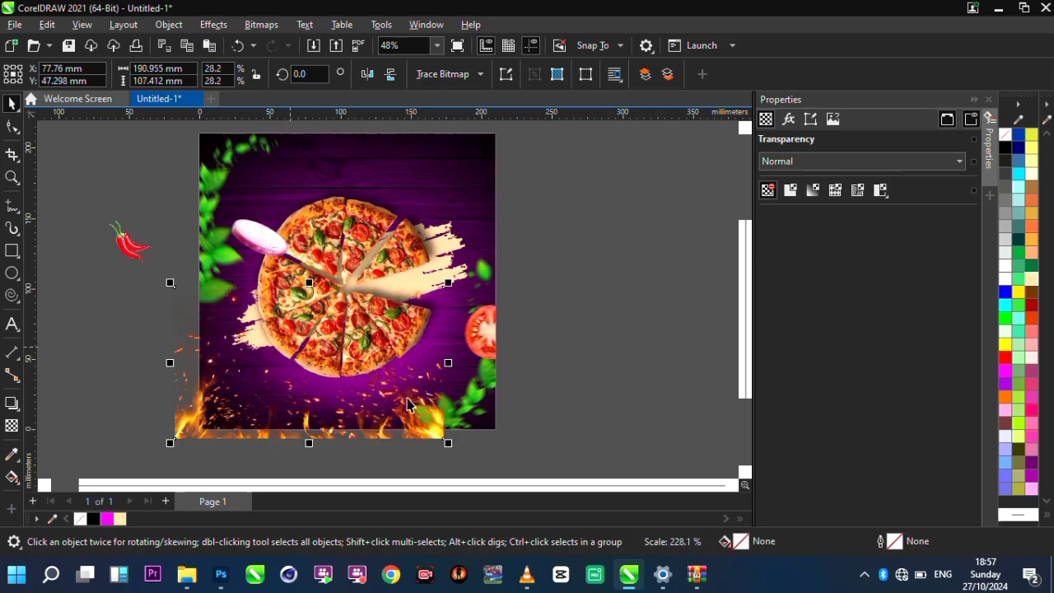
drag(313, 365, 363, 365)
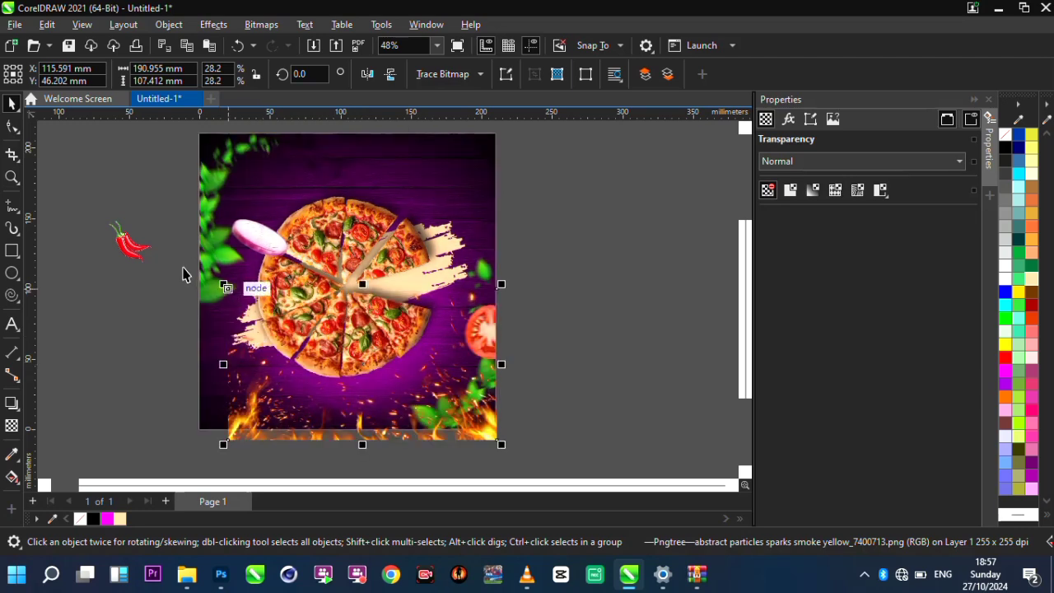
- Enlarge the fire sparks image to about 223 mm wide so it spans the label's full bottom edge
click(289, 317)
click(303, 429)
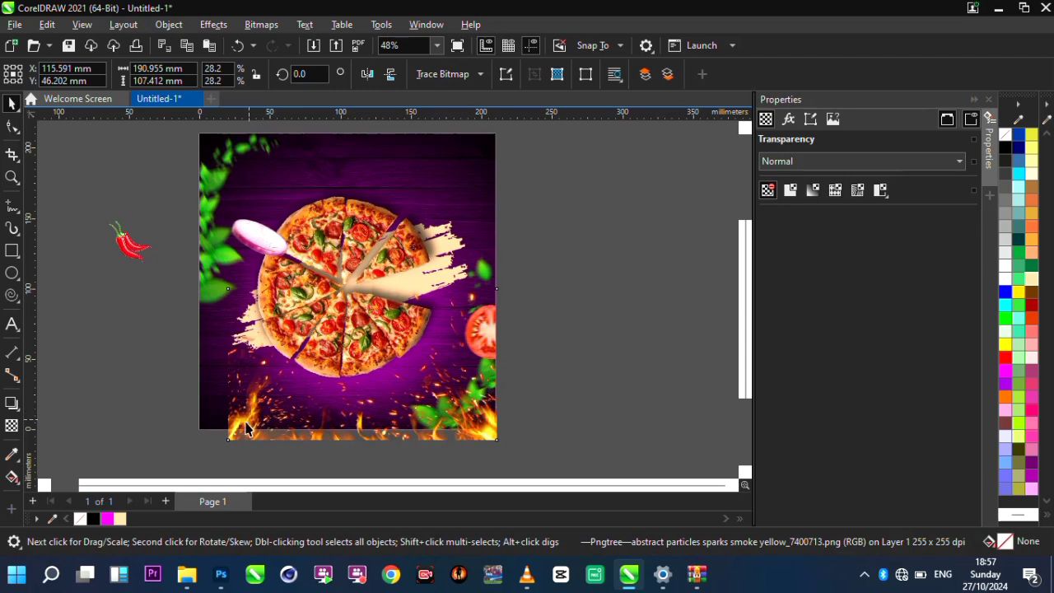
drag(229, 288, 178, 259)
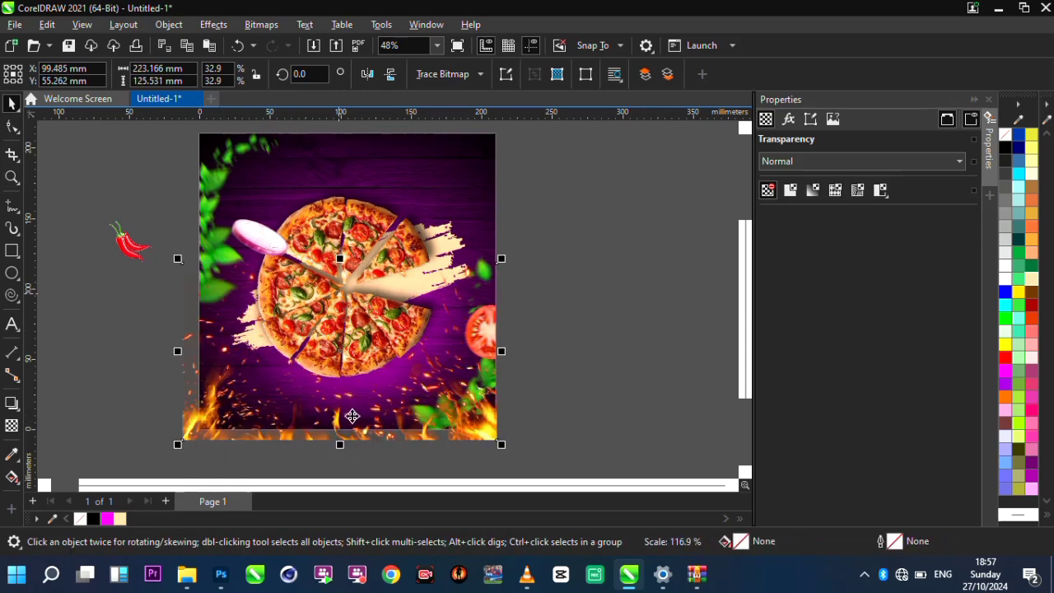
- Shift the fire sparks image slightly right and down and set its transparency merge mode to Screen
drag(347, 416, 359, 429)
click(12, 427)
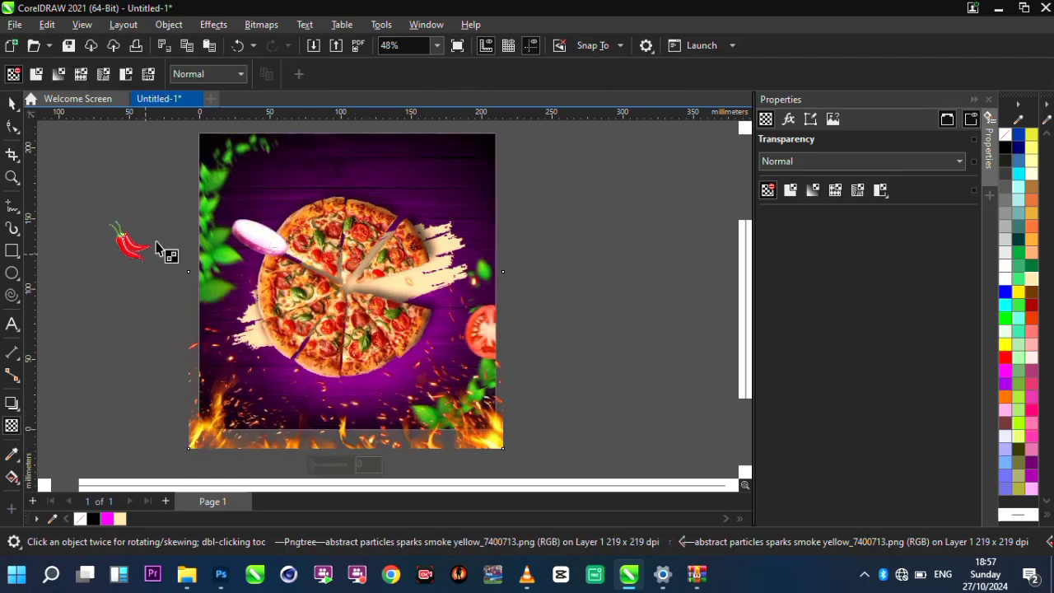
click(221, 75)
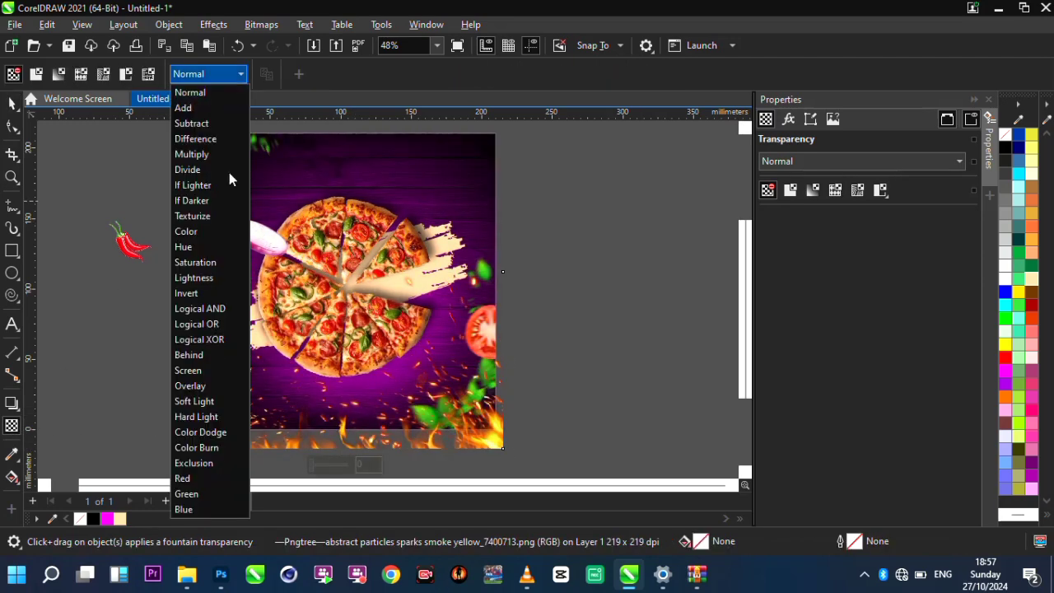
click(208, 372)
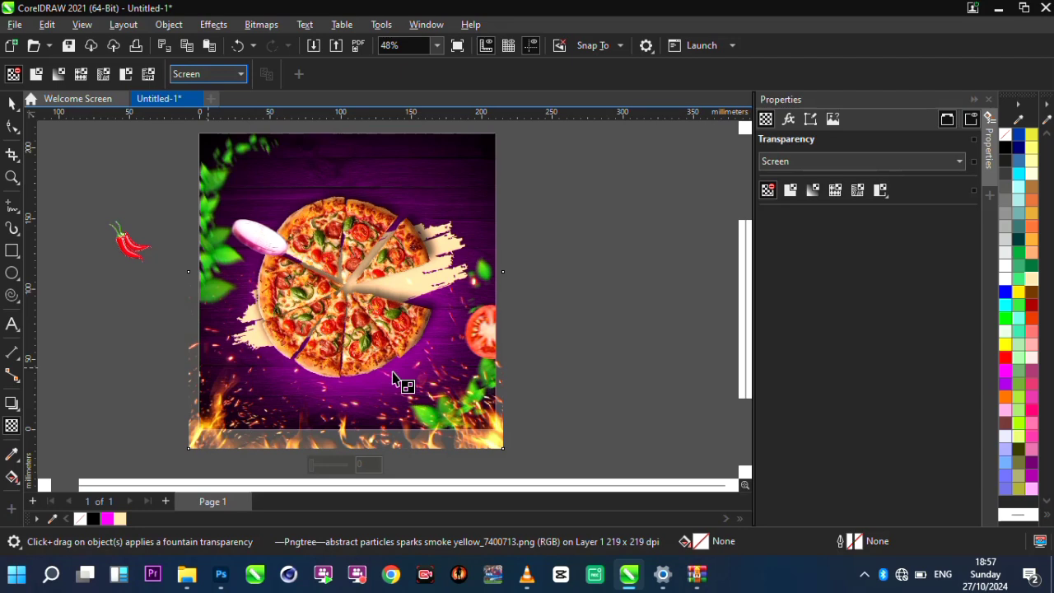
- PowerClip the fire sparks image inside the purple wood-textured label background
click(11, 103)
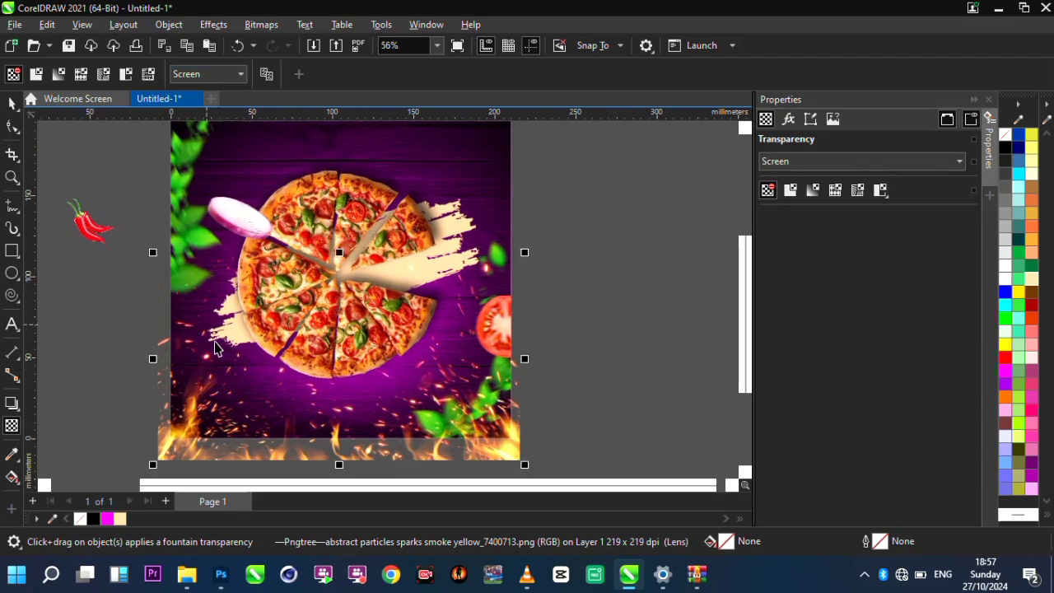
right_click(285, 458)
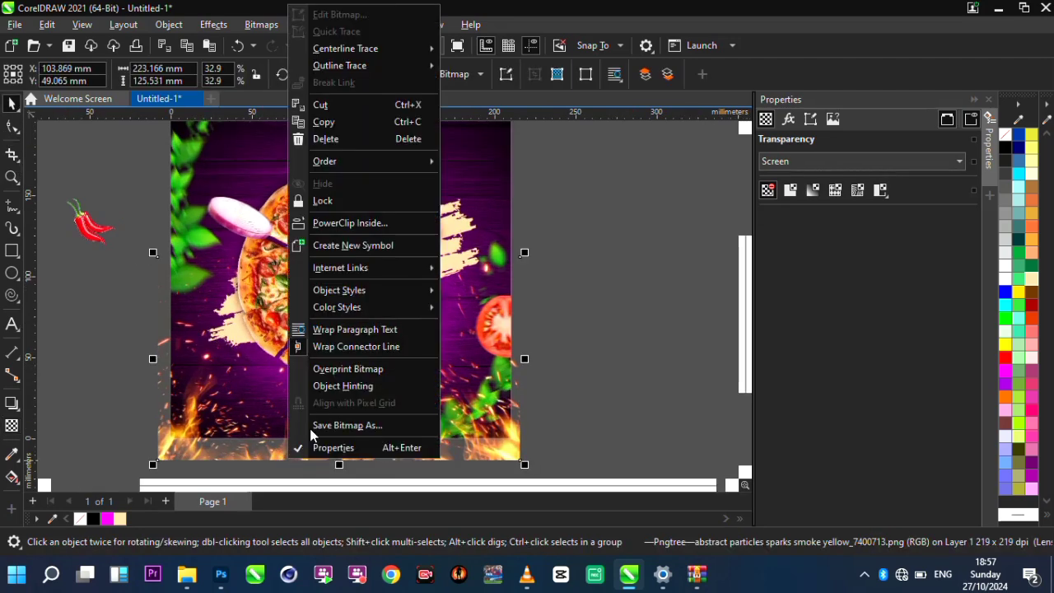
click(371, 226)
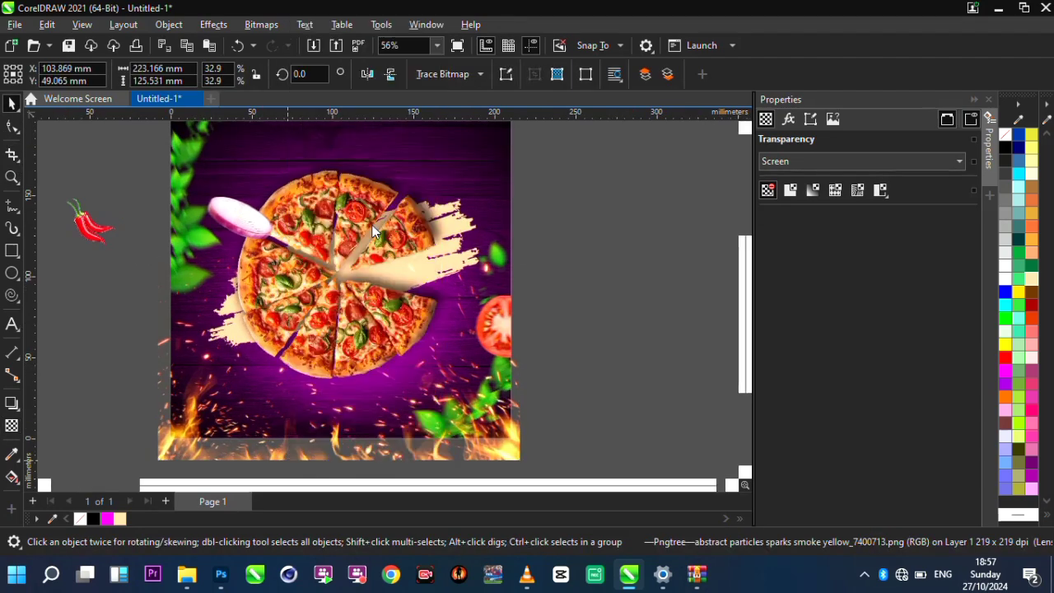
click(502, 130)
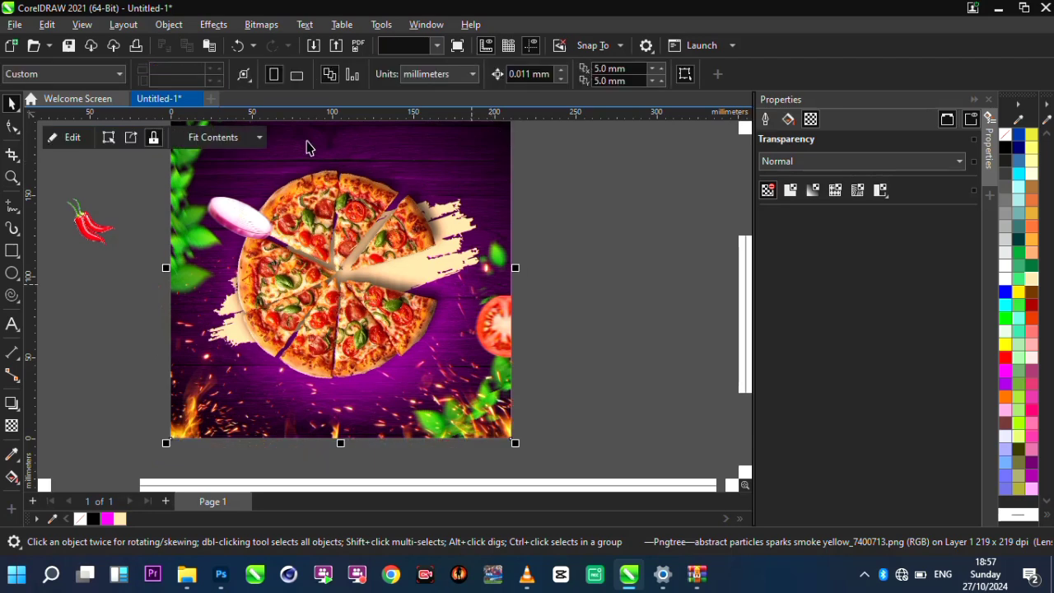
- Add the text "pizza" and centre it in the empty area above the pizza image
scroll(424, 292, down, 2)
scroll(405, 220, up, 1)
scroll(336, 135, up, 1)
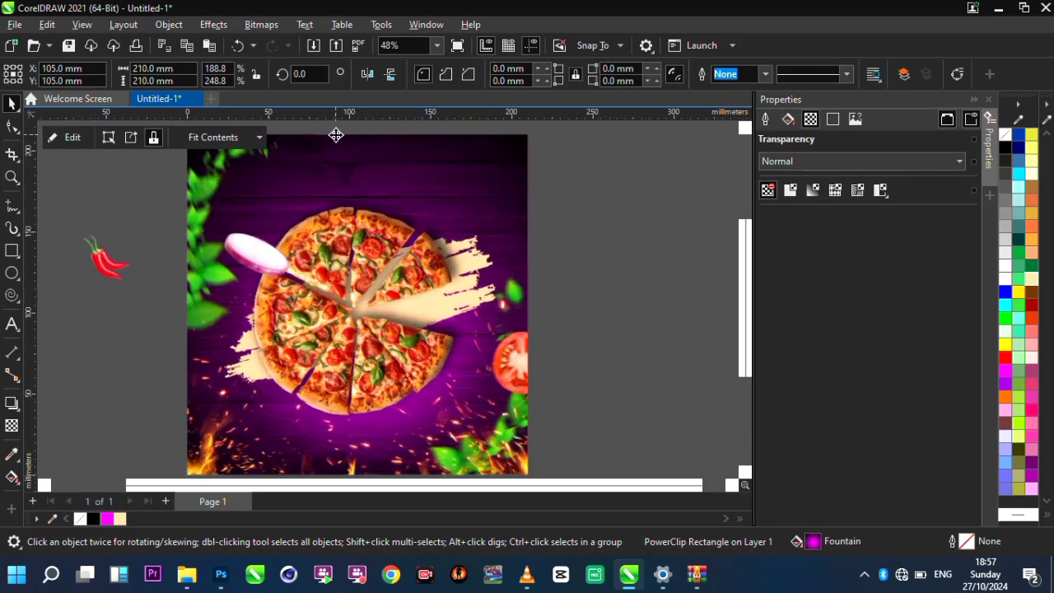
click(13, 324)
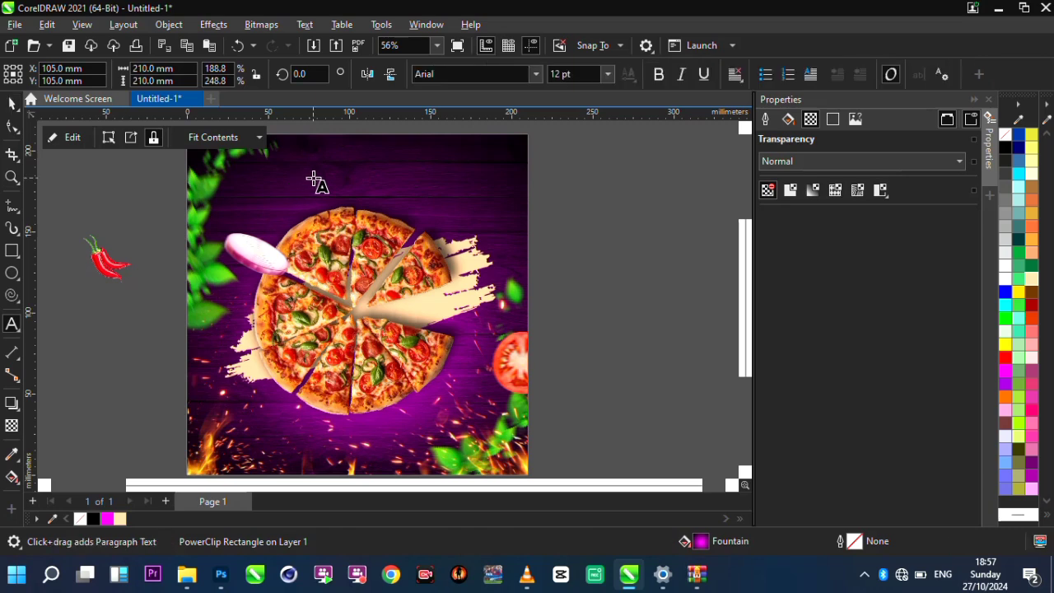
click(314, 179)
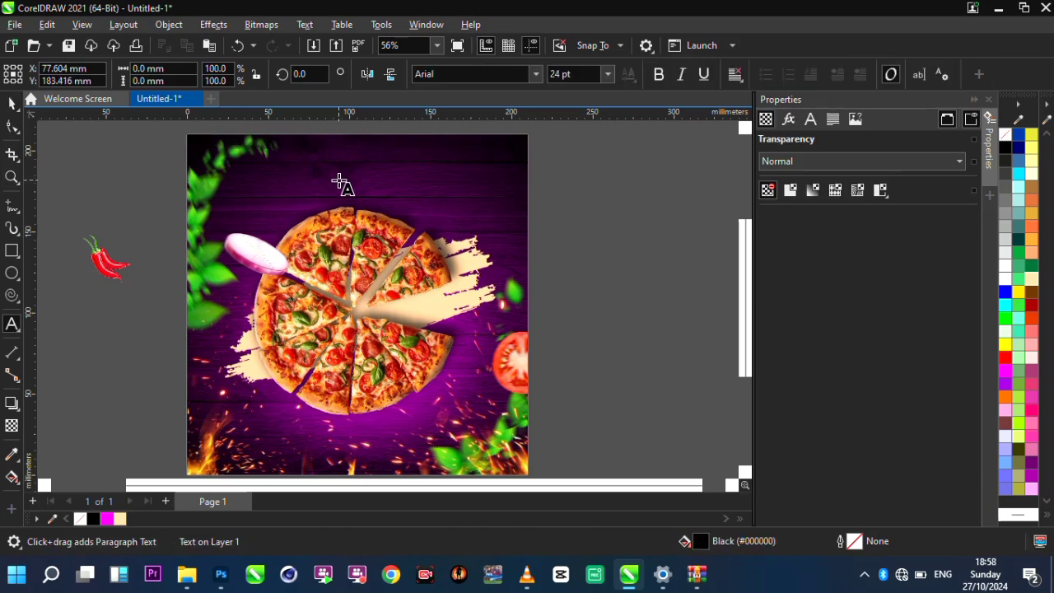
text(pizza)
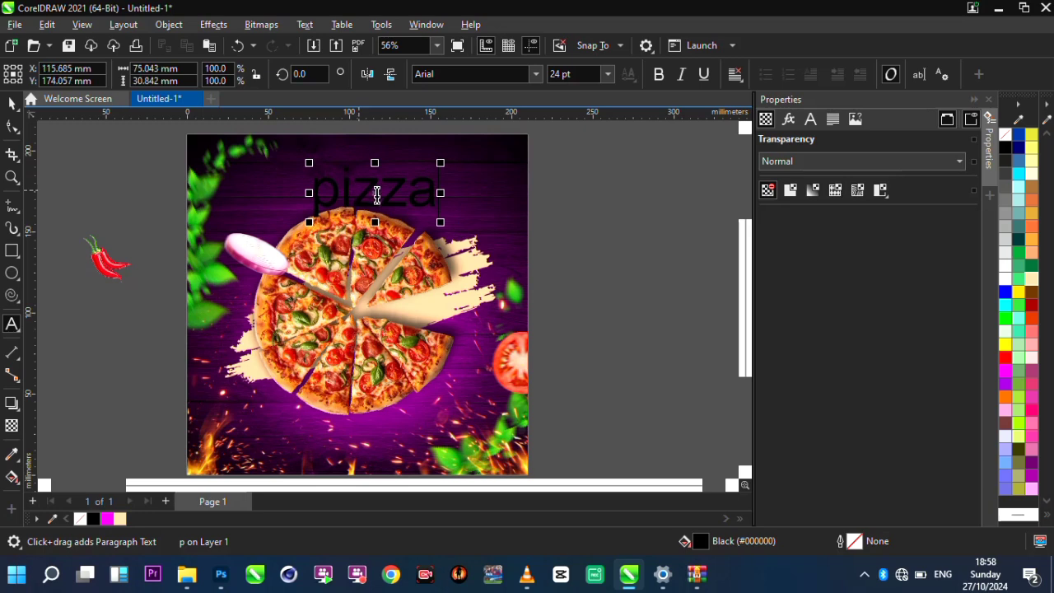
drag(373, 193, 345, 184)
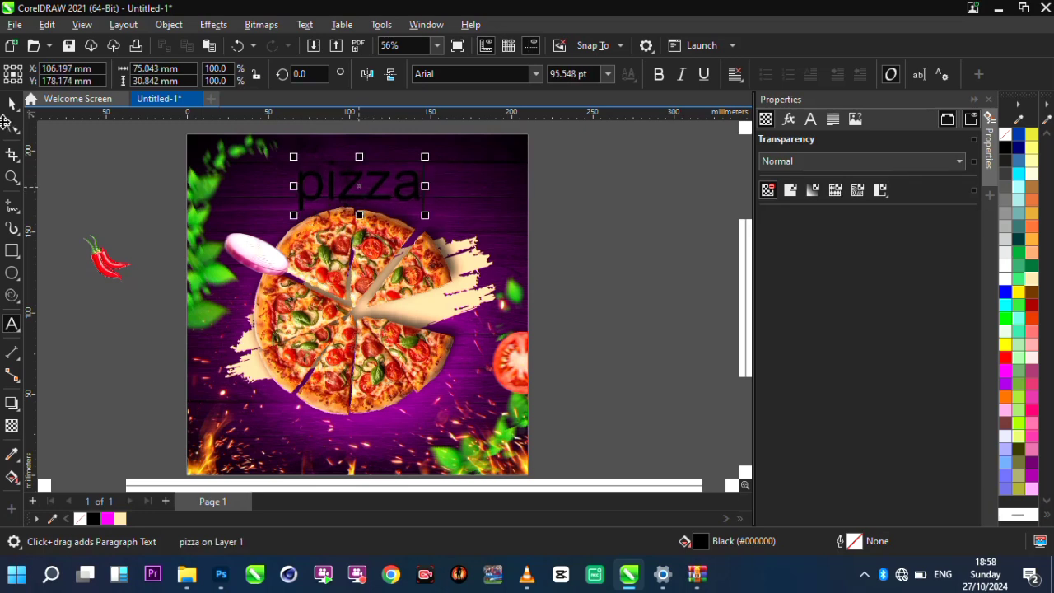
- Fill the "pizza" text with light orange #FF9933 and set its font to Airfool
click(10, 104)
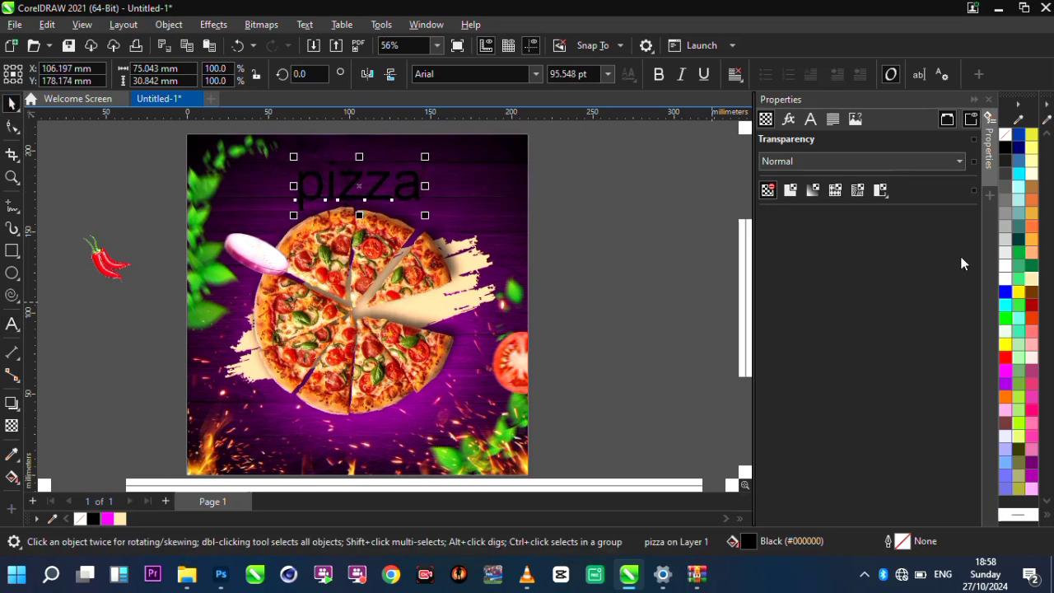
click(1032, 255)
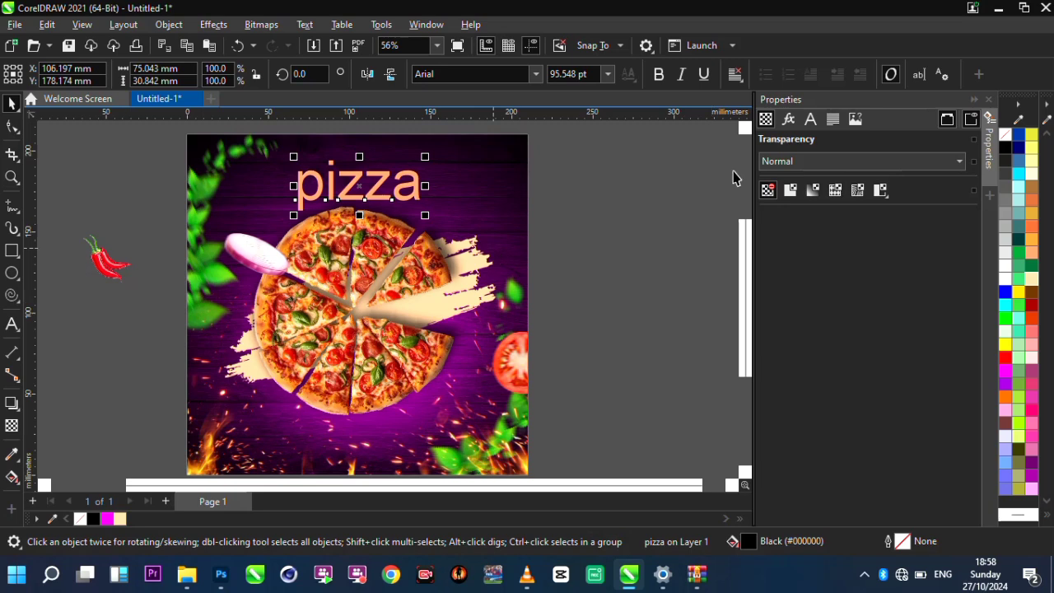
click(1033, 241)
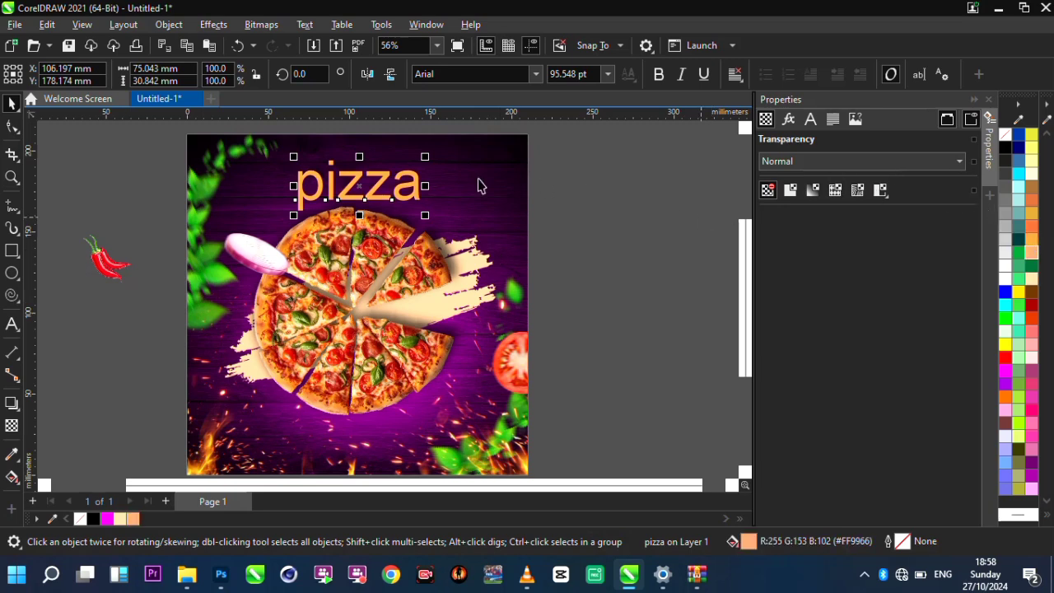
click(535, 74)
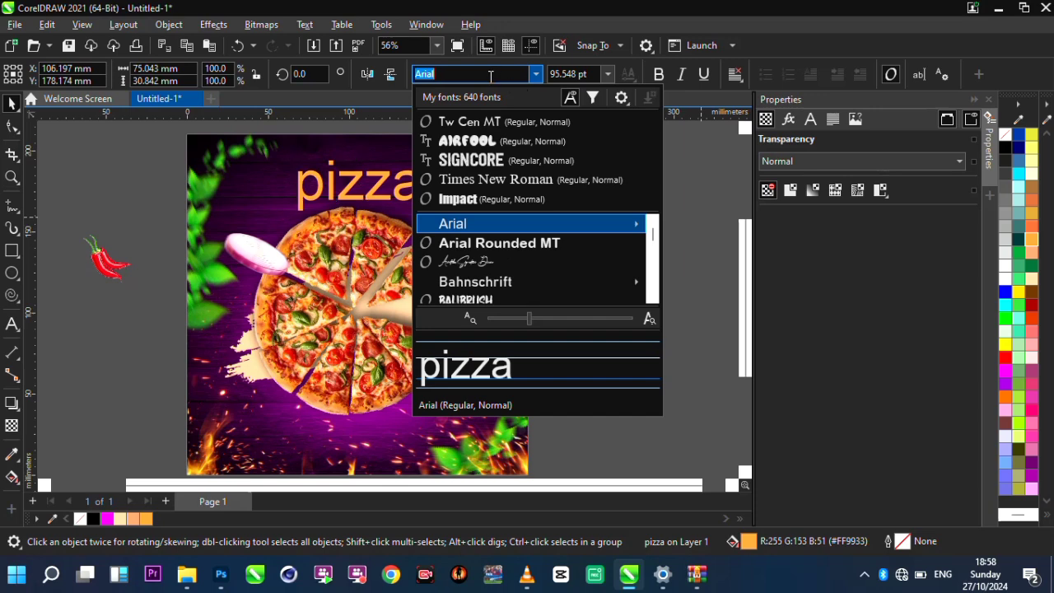
text(a)
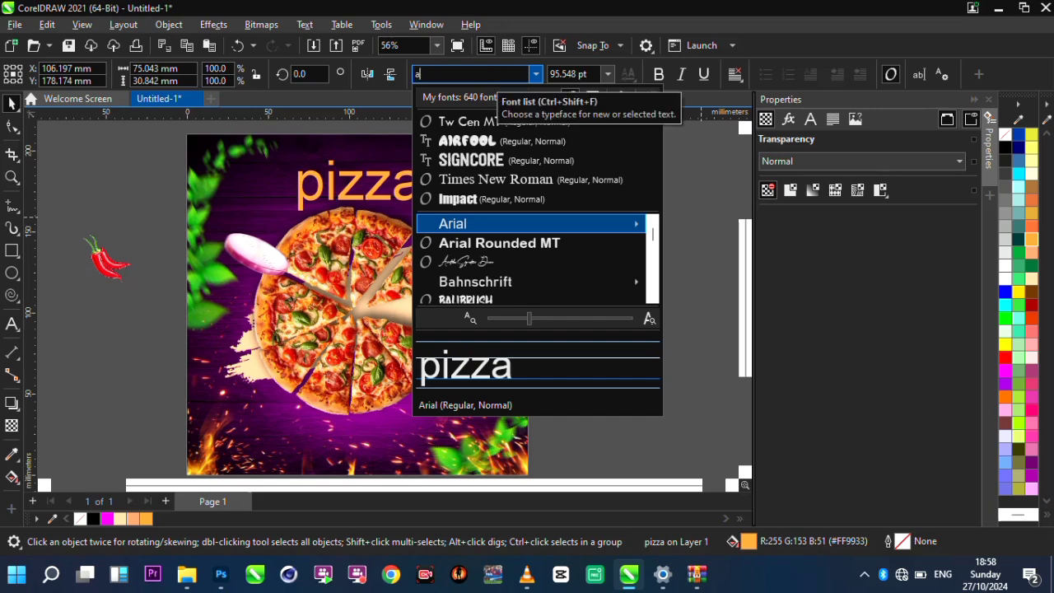
text(irfool)
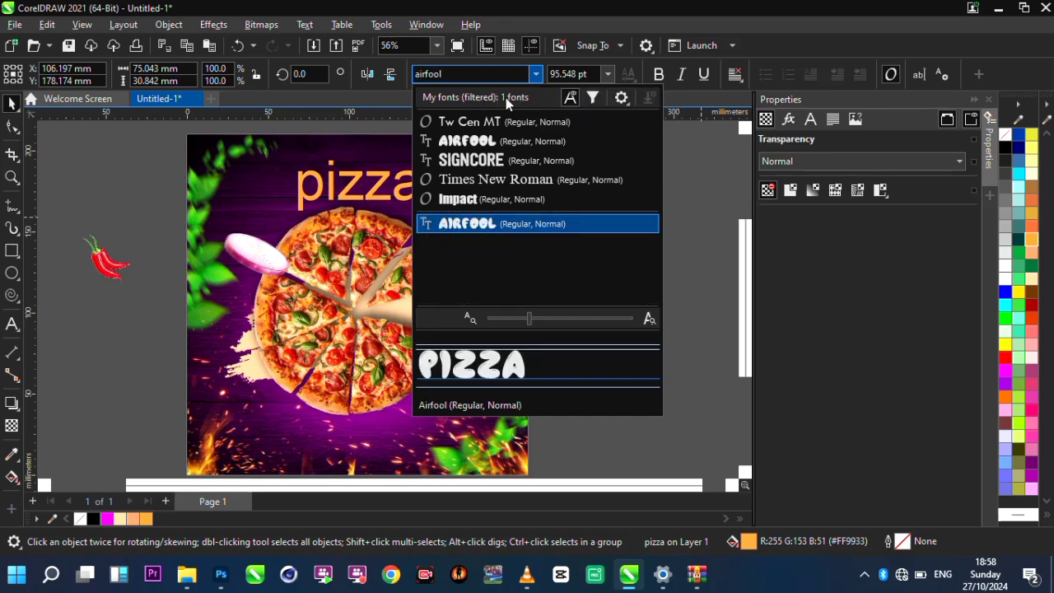
click(531, 223)
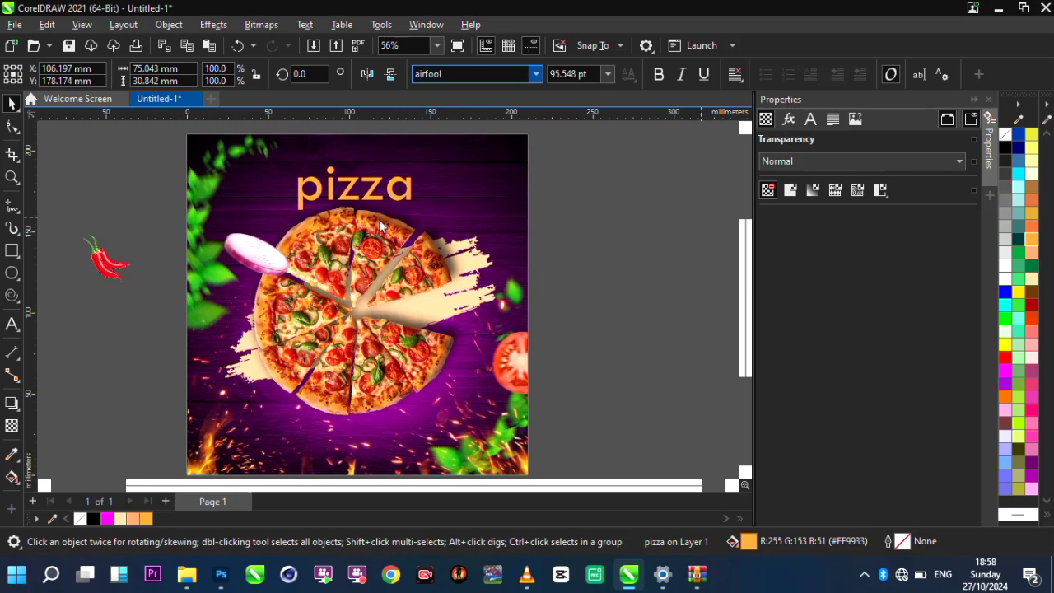
- Move the PIZZA text slightly left so it is centred above the pizza
scroll(286, 150, up, 1)
scroll(310, 157, up, 1)
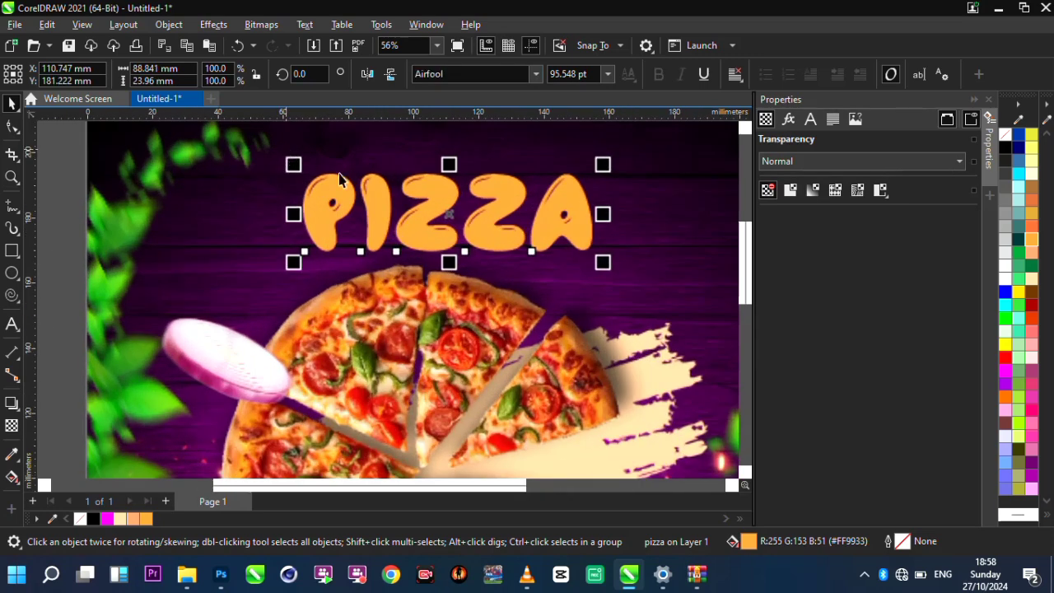
drag(441, 208, 430, 215)
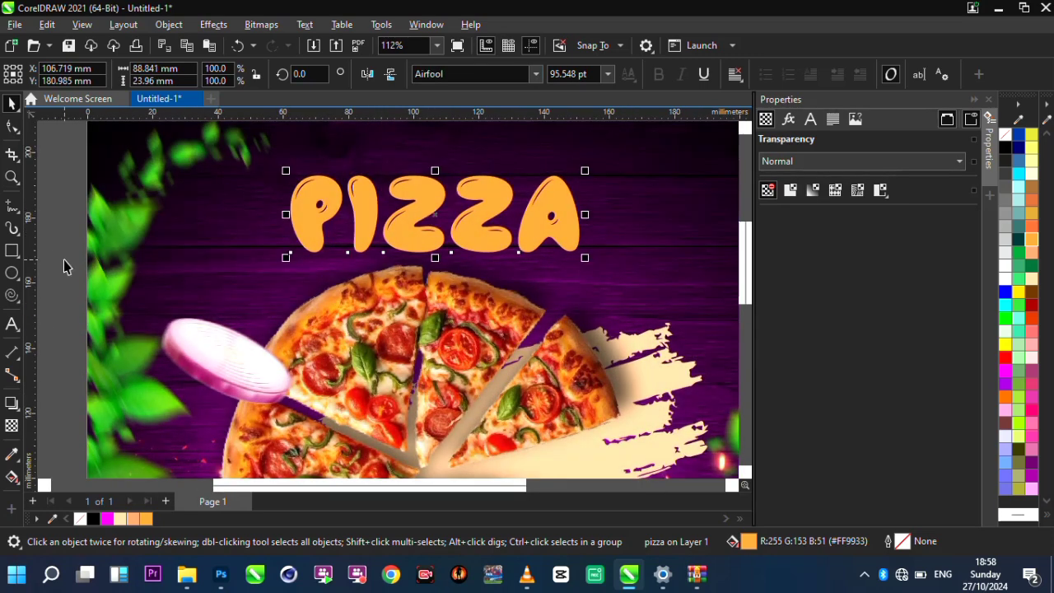
- Apply an Envelope to the PIZZA text and raise its upper and lower middle nodes to arch the word upward
click(19, 410)
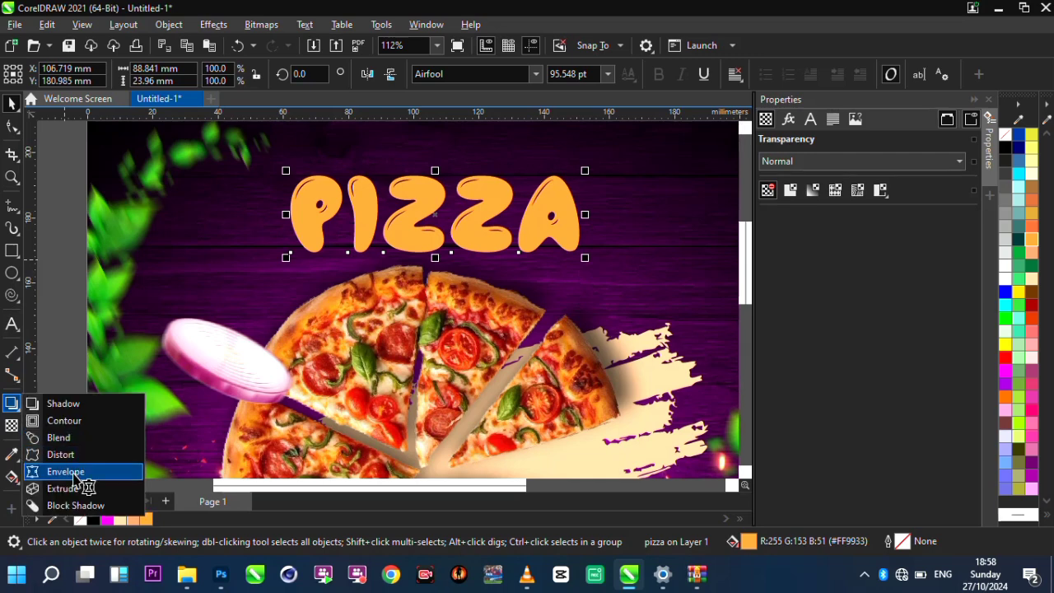
click(75, 475)
scroll(441, 169, up, 1)
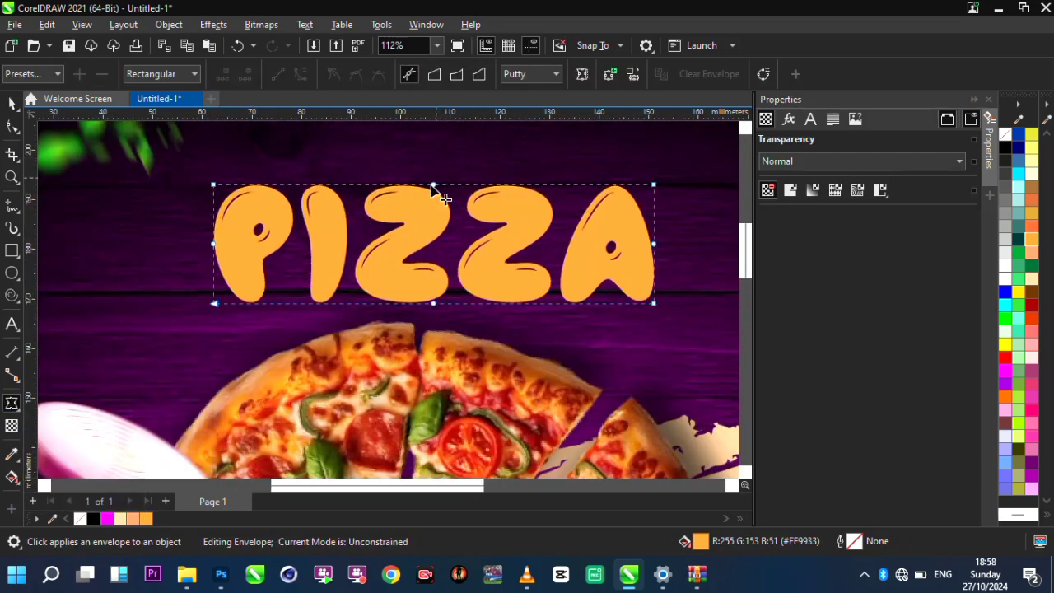
drag(433, 184, 433, 152)
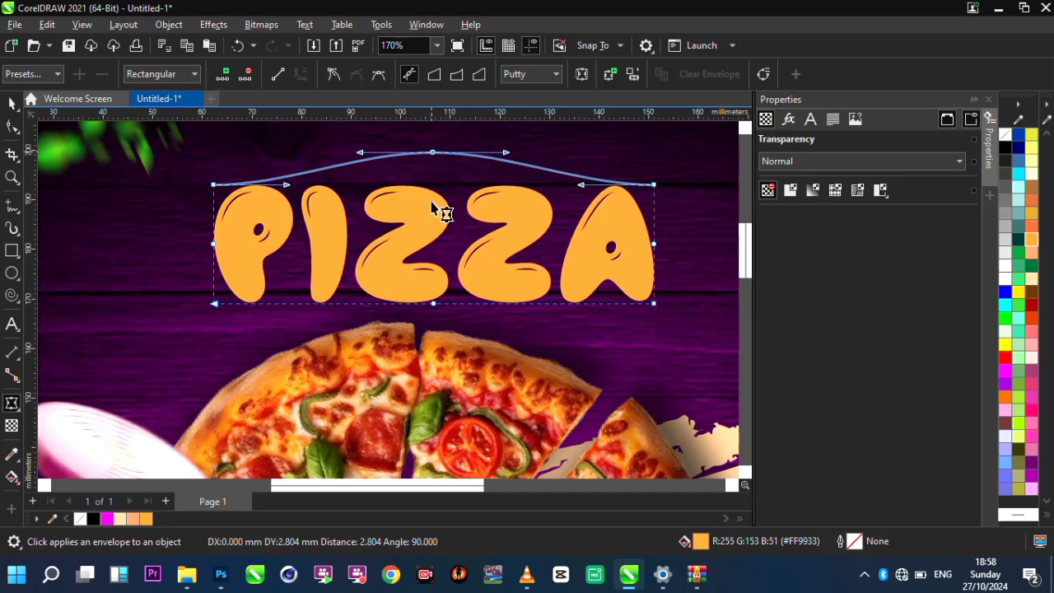
drag(435, 303, 434, 260)
drag(432, 152, 432, 132)
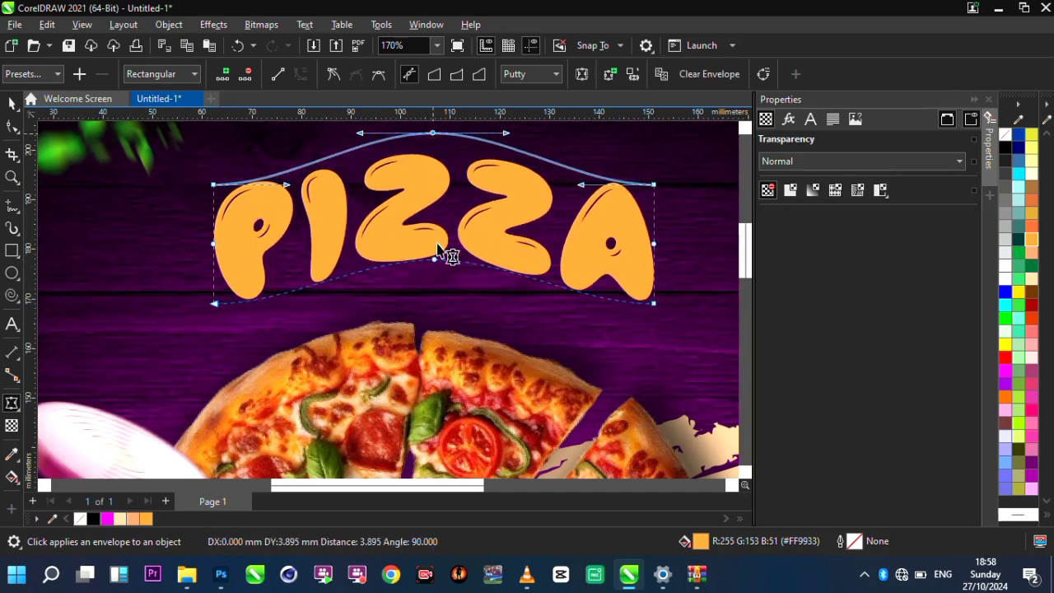
drag(436, 254, 435, 248)
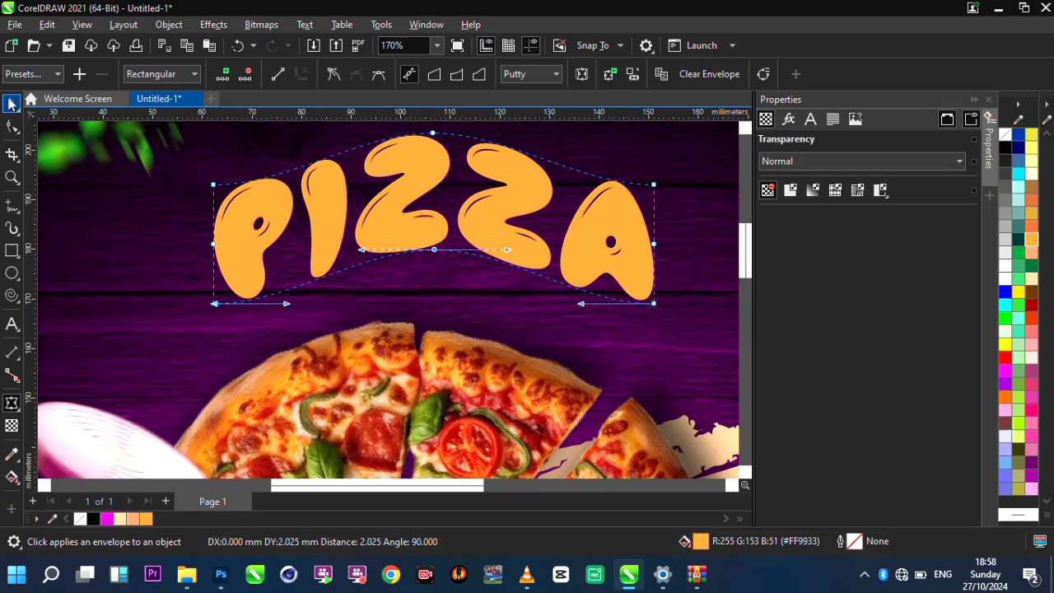
- Move the arched PIZZA text down closer to the pizza and fill it with gold #CC9933
click(11, 104)
drag(398, 190, 398, 220)
click(544, 221)
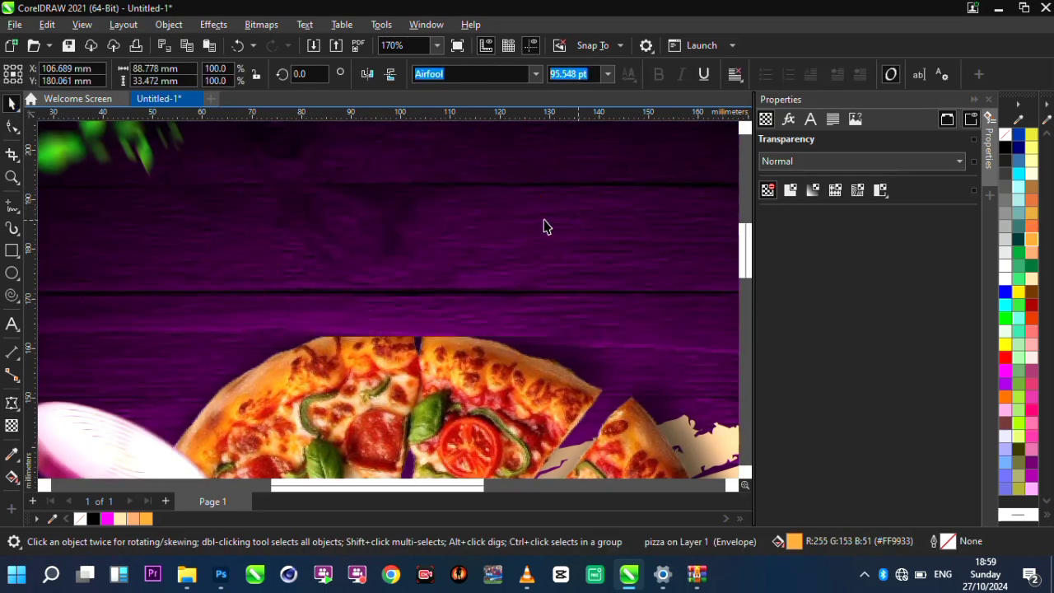
double_click(12, 176)
click(11, 104)
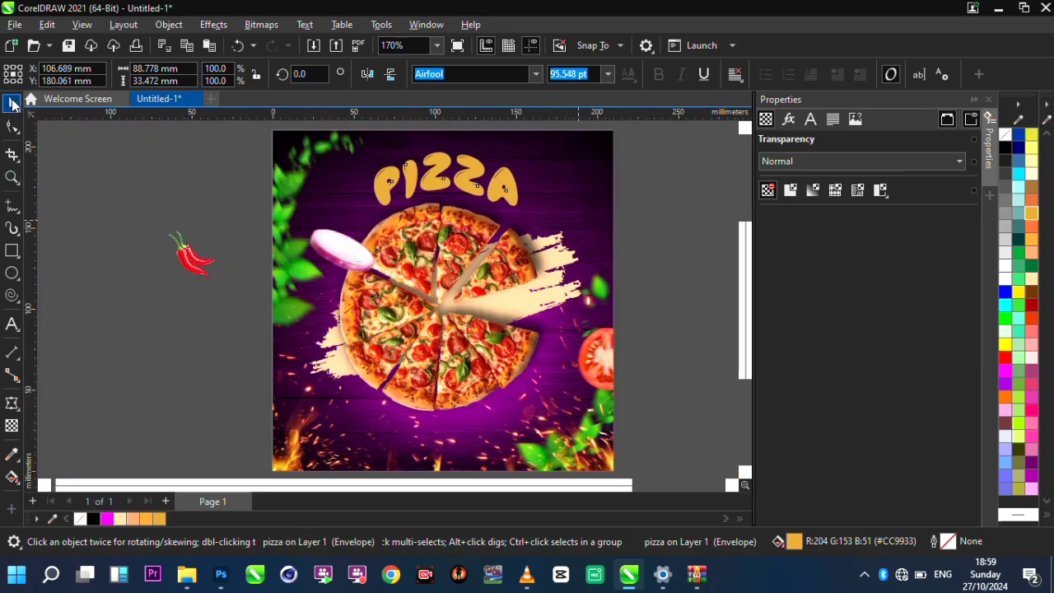
- Enlarge the arched PIZZA text proportionally from its centre to about 108 mm wide
scroll(464, 156, up, 1)
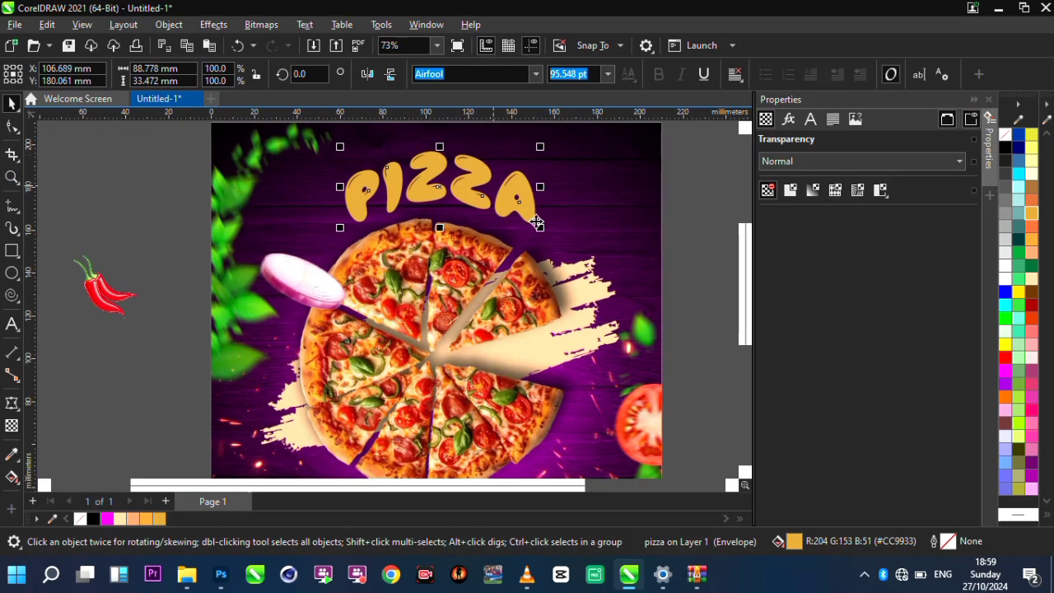
drag(540, 231, 565, 252)
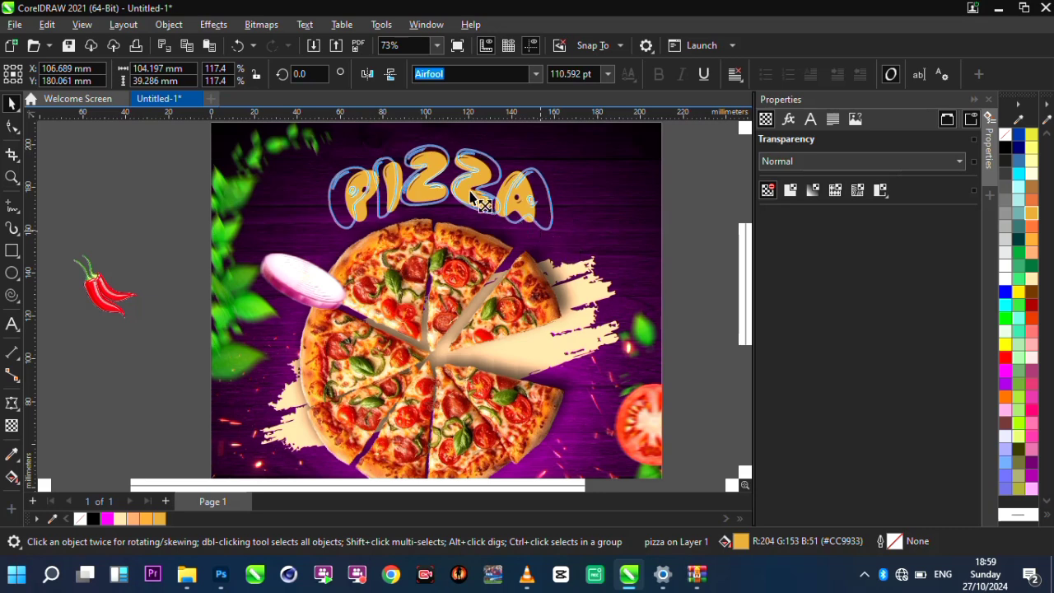
click(440, 171)
click(432, 168)
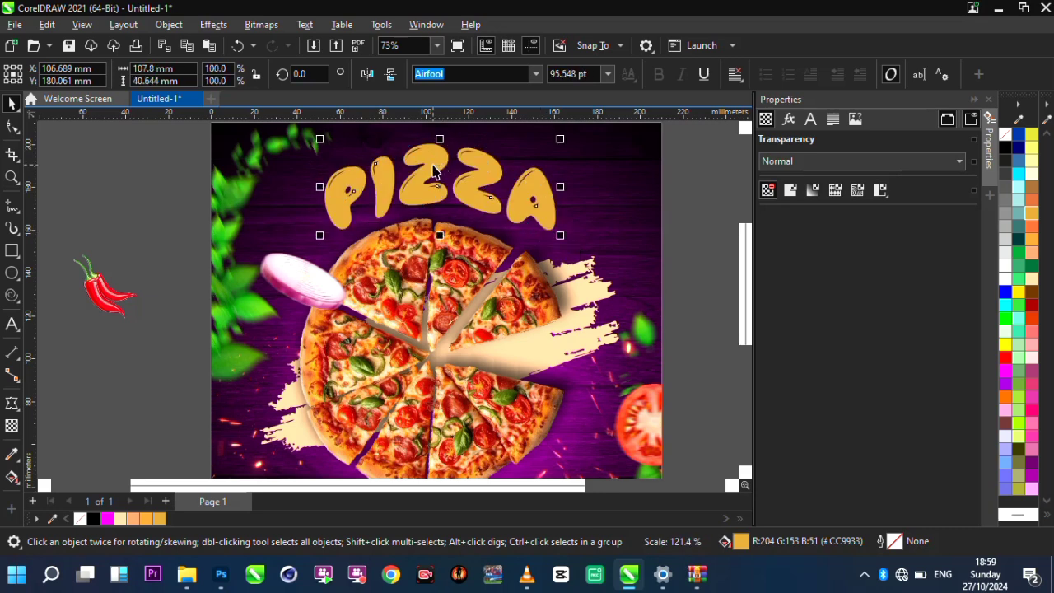
drag(438, 156, 436, 159)
click(437, 161)
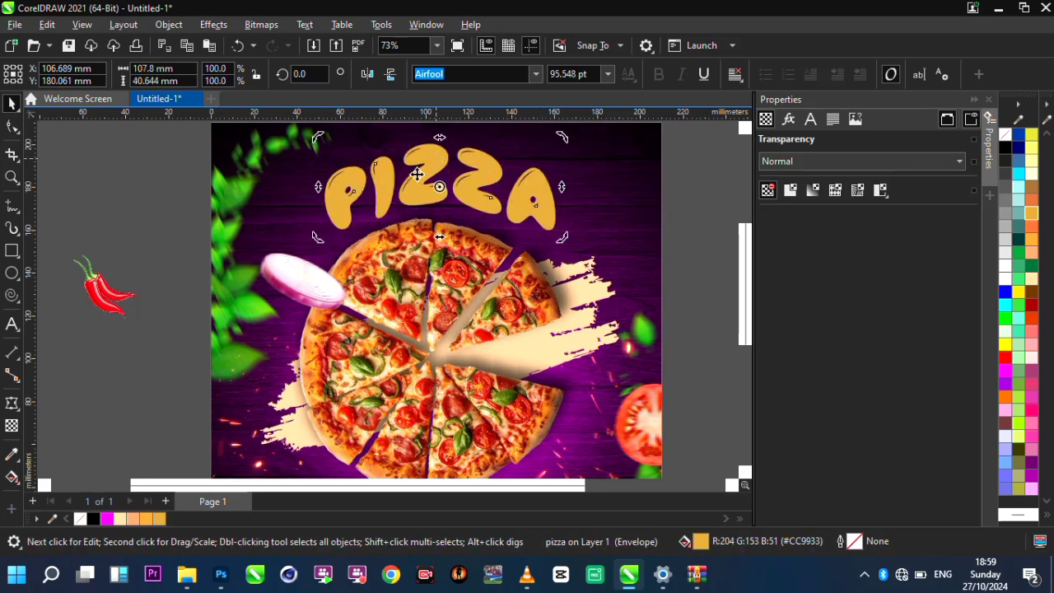
- Move the red chili image onto the label beside the letter A of the PIZZA text
scroll(459, 191, down, 1)
scroll(494, 197, down, 1)
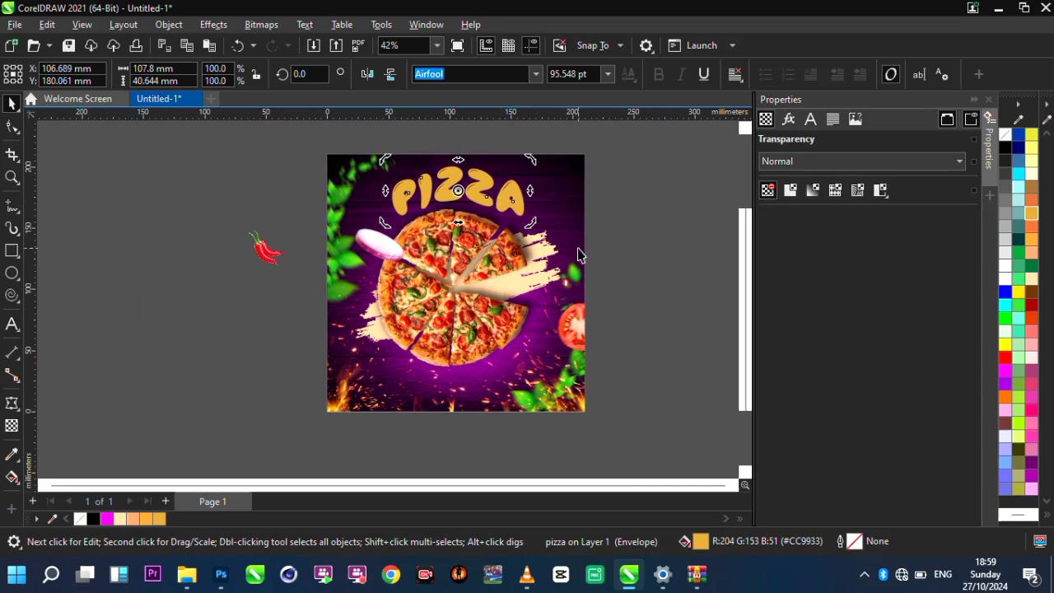
click(218, 244)
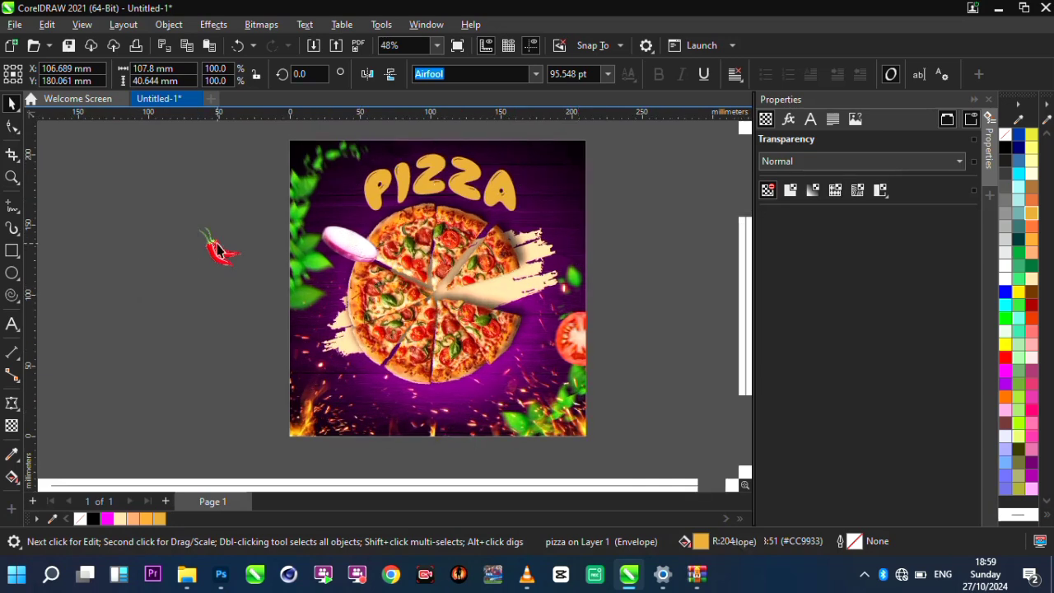
mouse_move(217, 247)
mouse_down()
mouse_move(529, 183)
mouse_move(517, 189)
mouse_up()
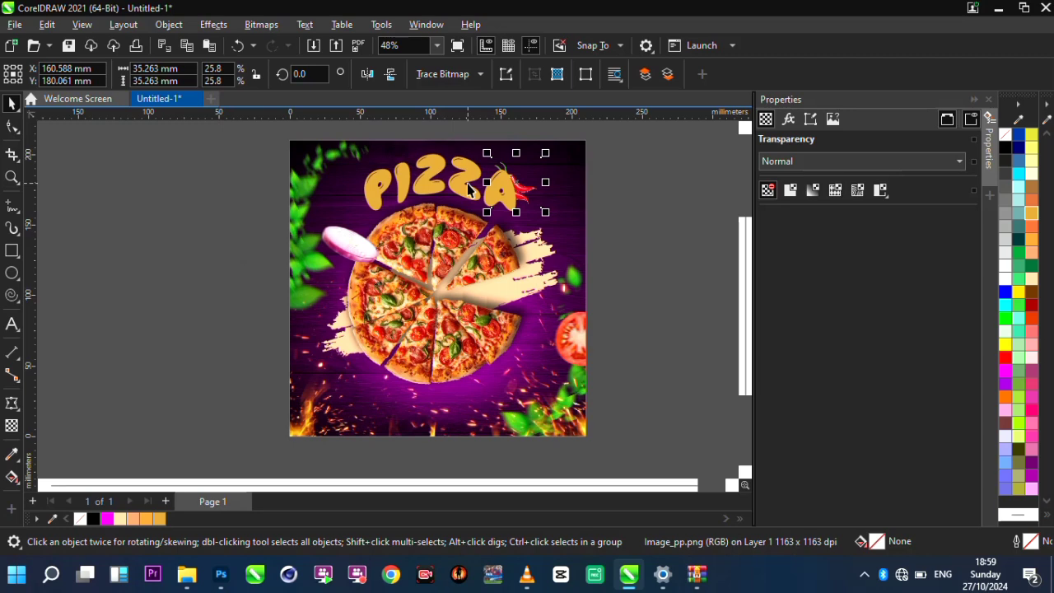
- Apply a Motion Blur with distance 78 and direction 0 to the chili image beside the PIZZA text
scroll(531, 170, up, 1)
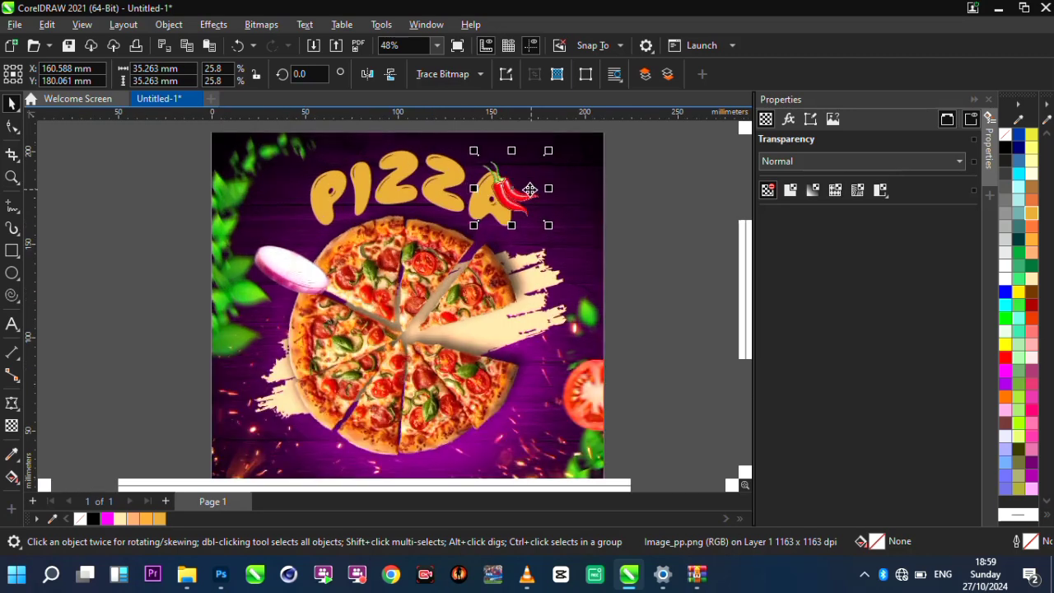
click(211, 25)
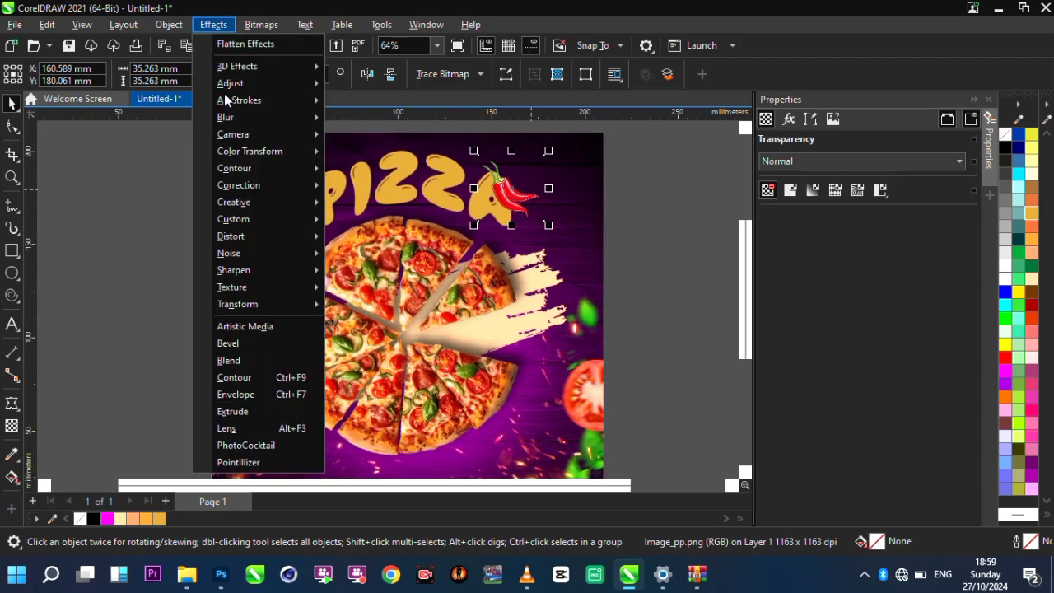
mouse_move(362, 192)
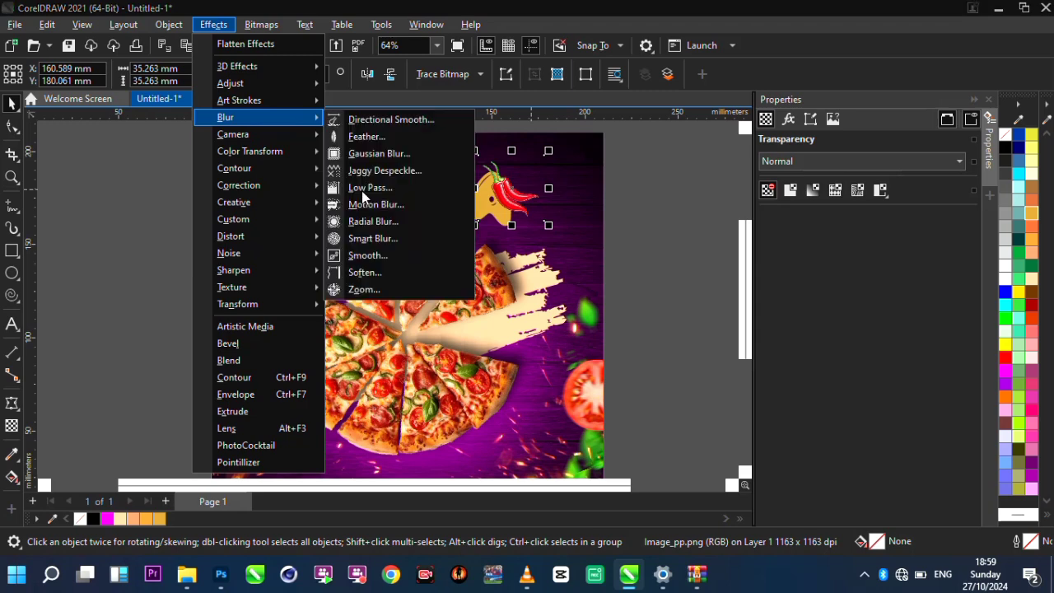
click(393, 210)
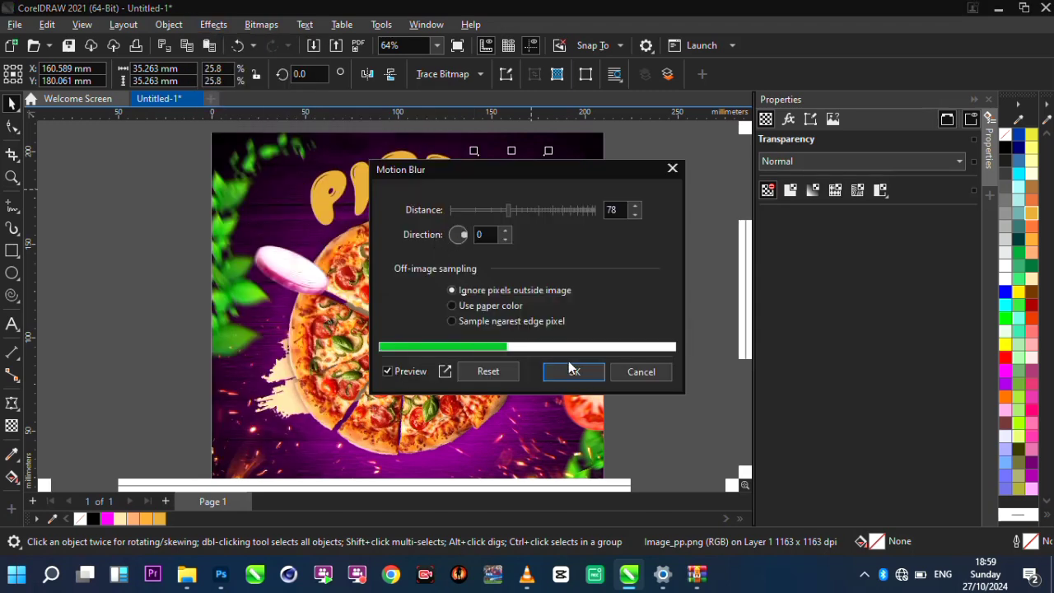
drag(530, 171, 220, 182)
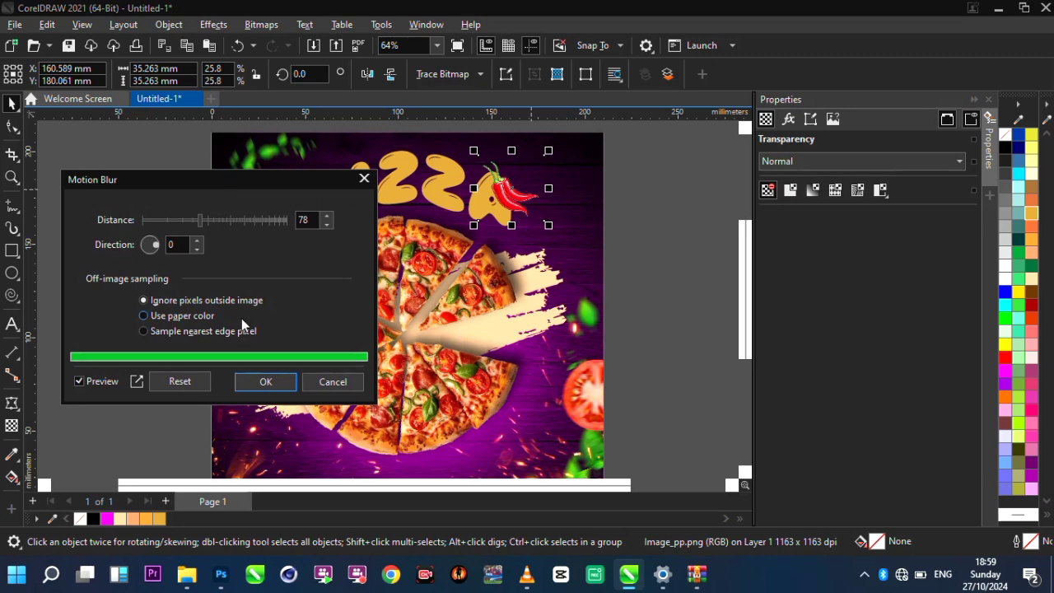
click(266, 382)
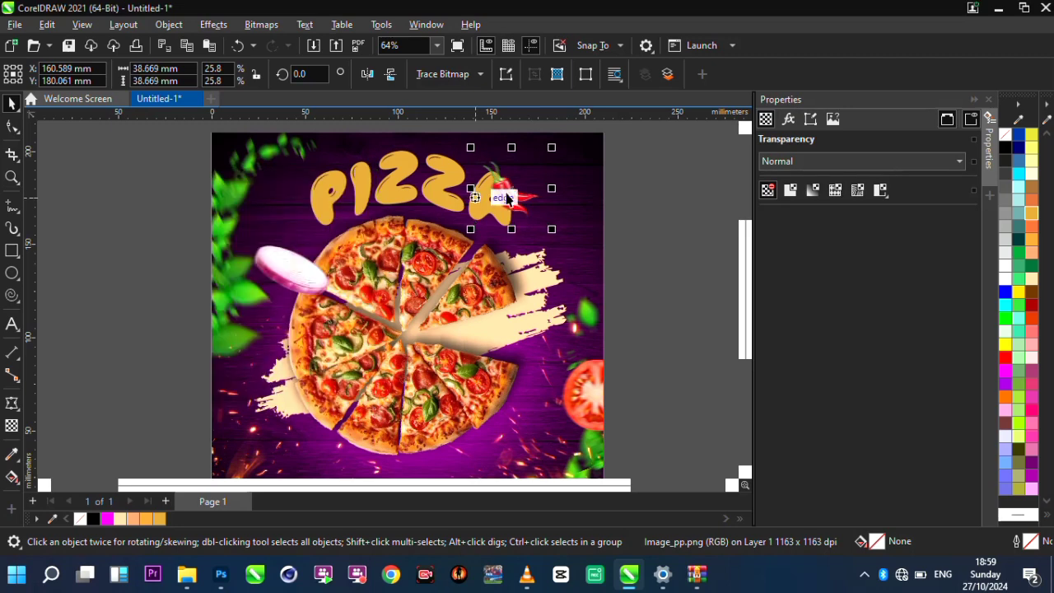
drag(507, 194, 513, 189)
- Copy the blurred chili and place the duplicate near the label's lower-left corner, above the flames
scroll(569, 162, down, 2)
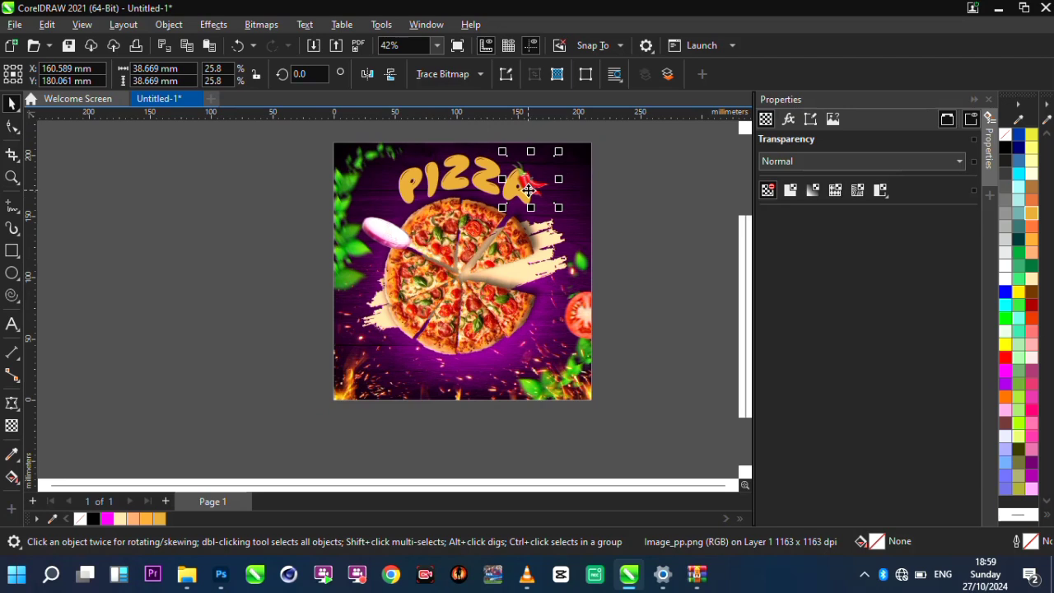
right_click(528, 190)
click(580, 217)
key(ctrl+v)
drag(525, 186, 383, 372)
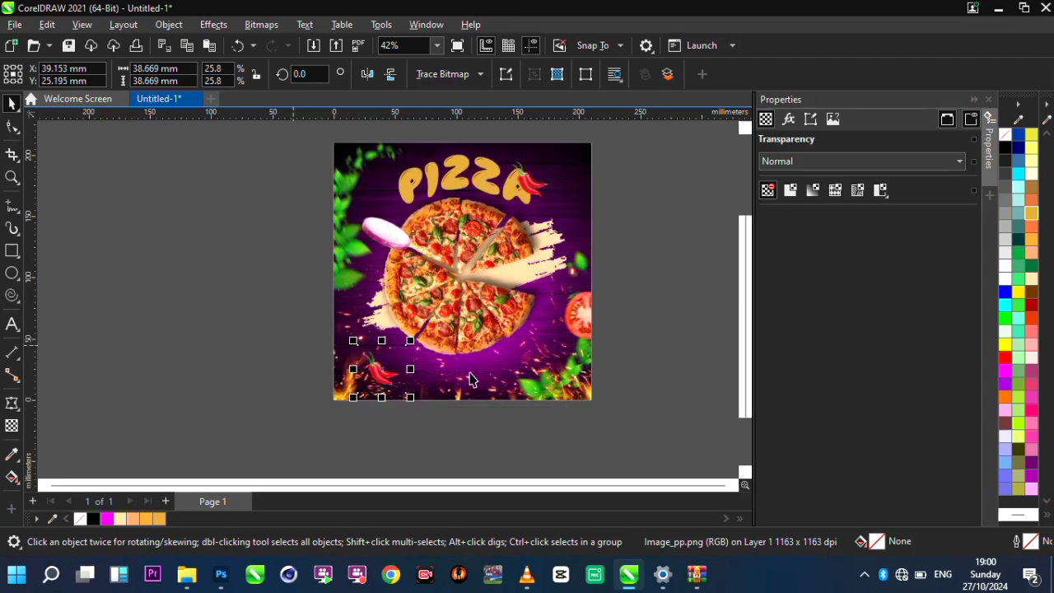
- Add the text TASTE in the Airfool font just below the pizza and shrink it to about 48 pt
scroll(471, 379, up, 3)
key(Escape)
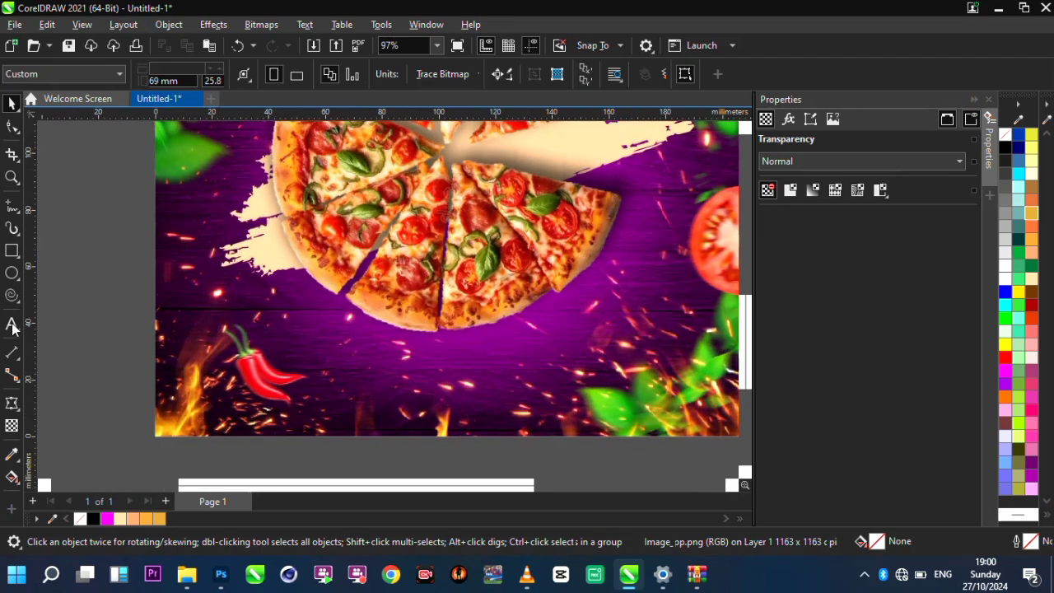
key(F8)
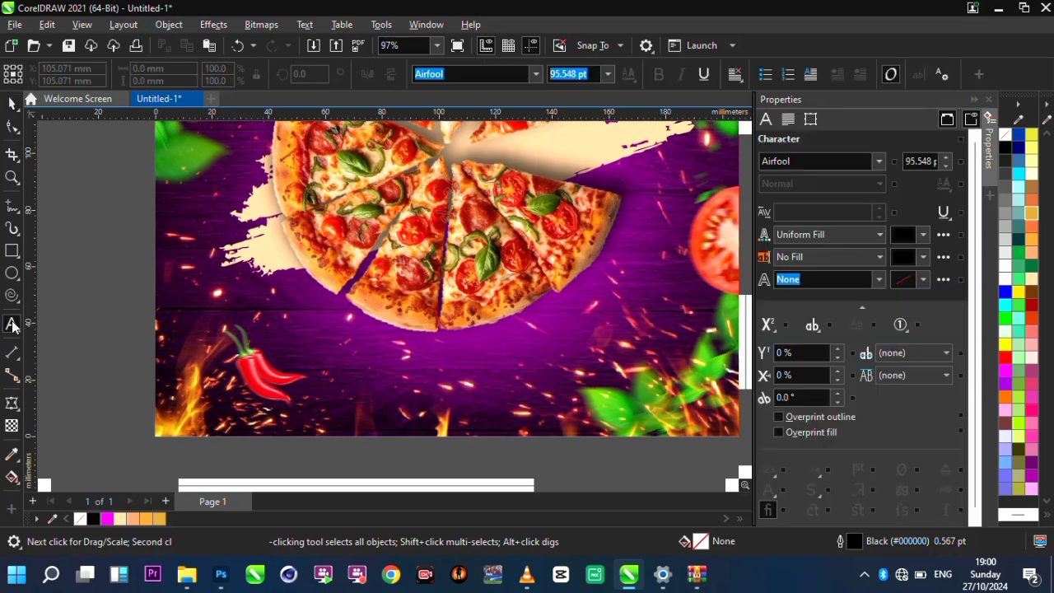
click(346, 360)
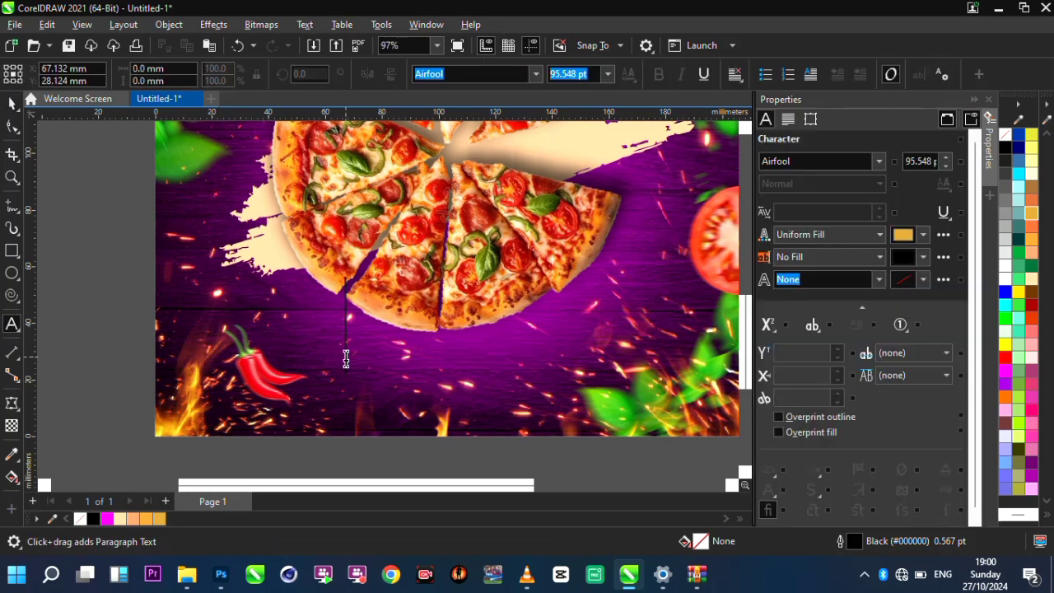
text(TASTE)
key(Escape)
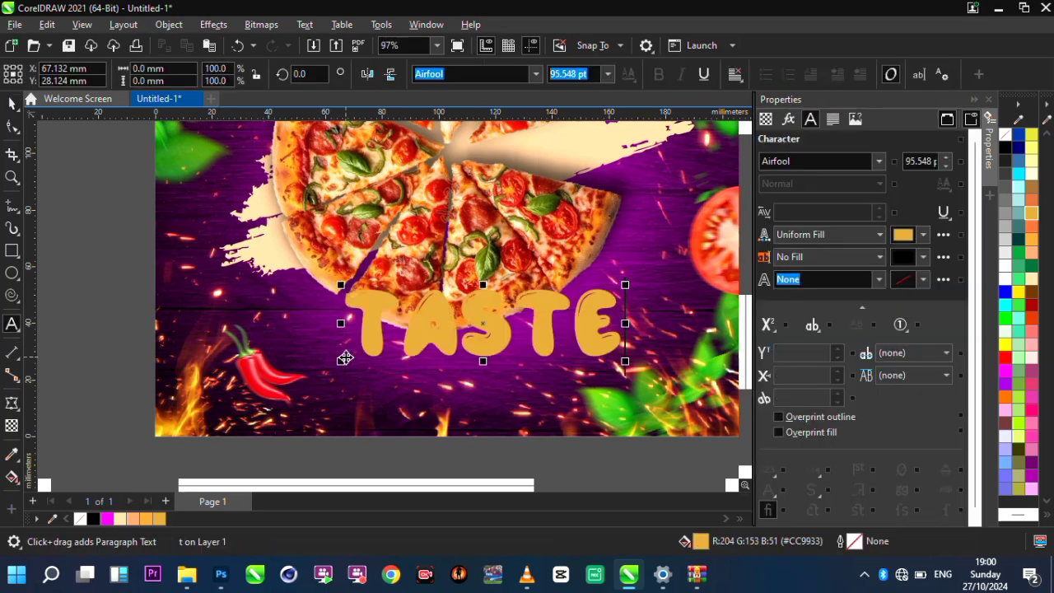
drag(520, 311, 489, 317)
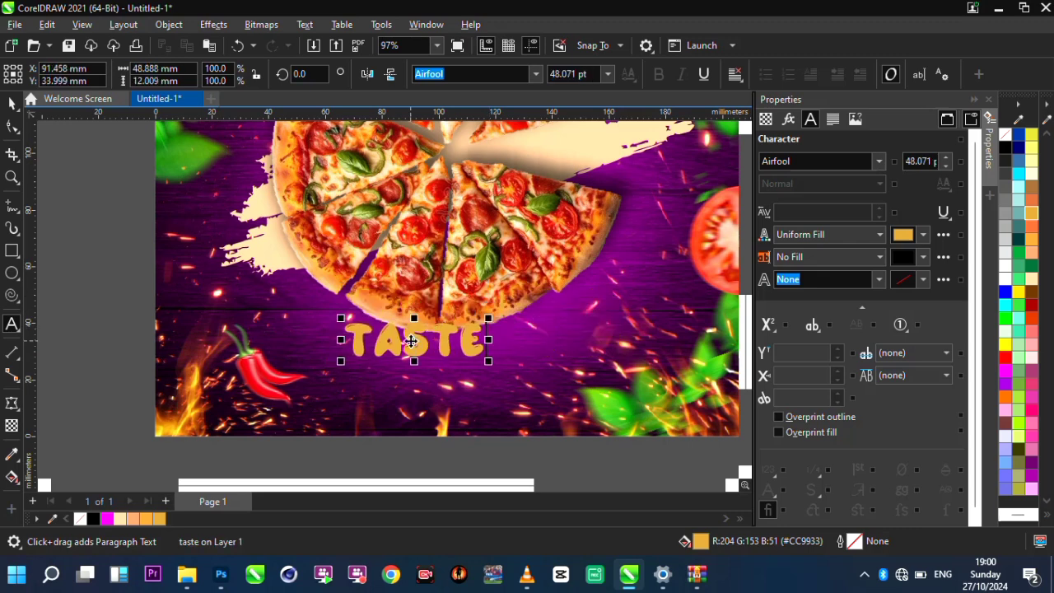
drag(397, 348, 379, 354)
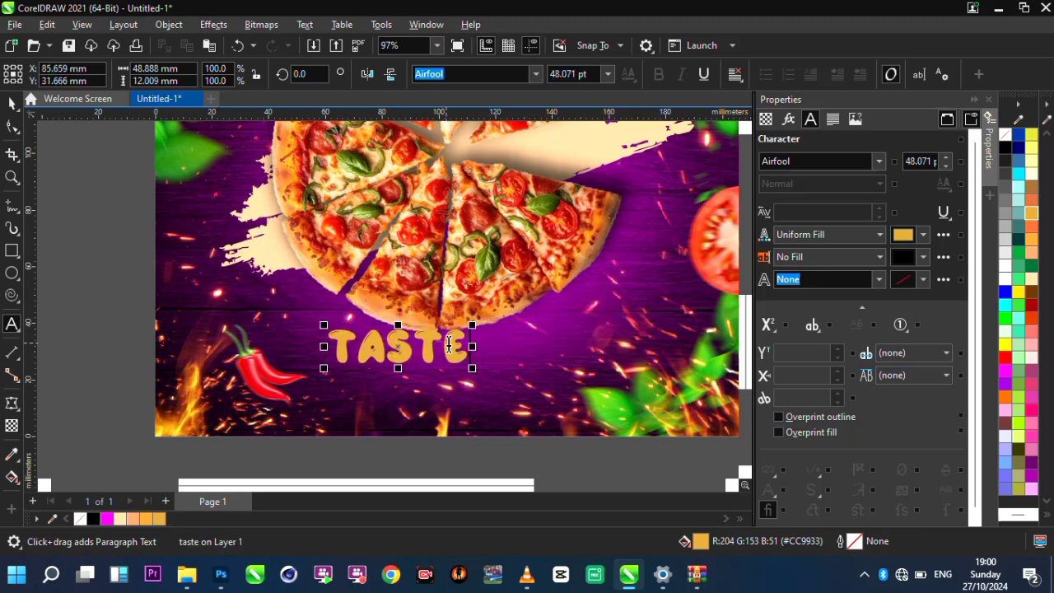
- Extend the text to read TASTE BEYOND IMAGINATION, shrink it to about 98 mm wide and place it under the pizza
text(beyond)
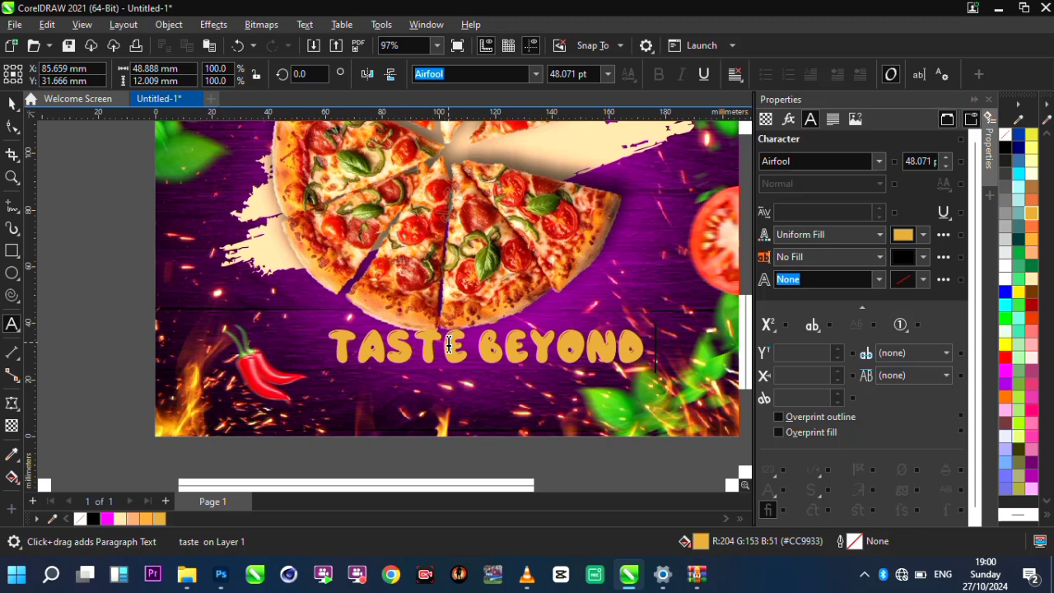
text( imagination)
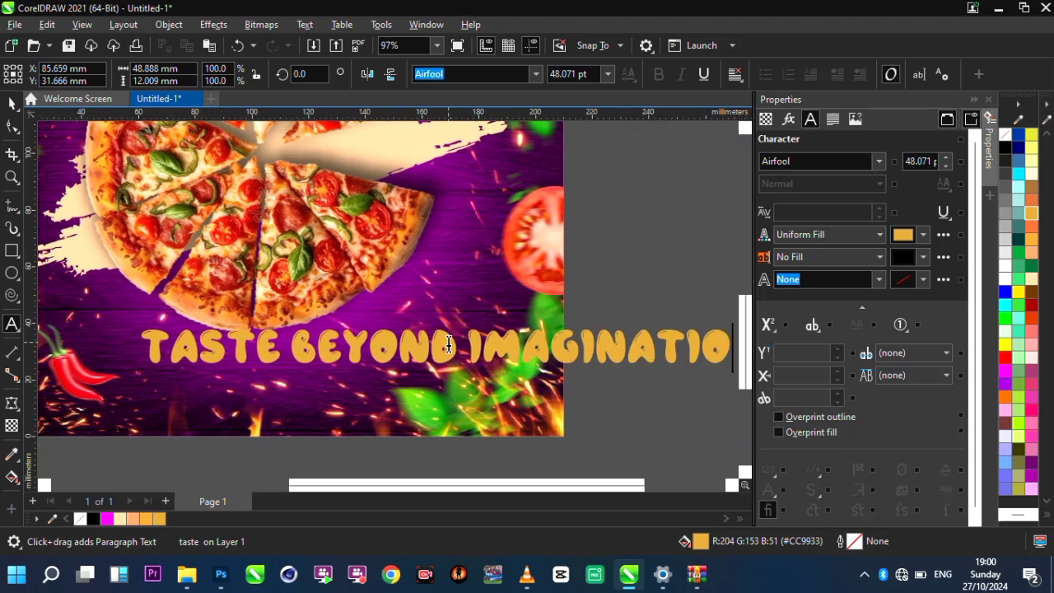
drag(735, 369, 391, 349)
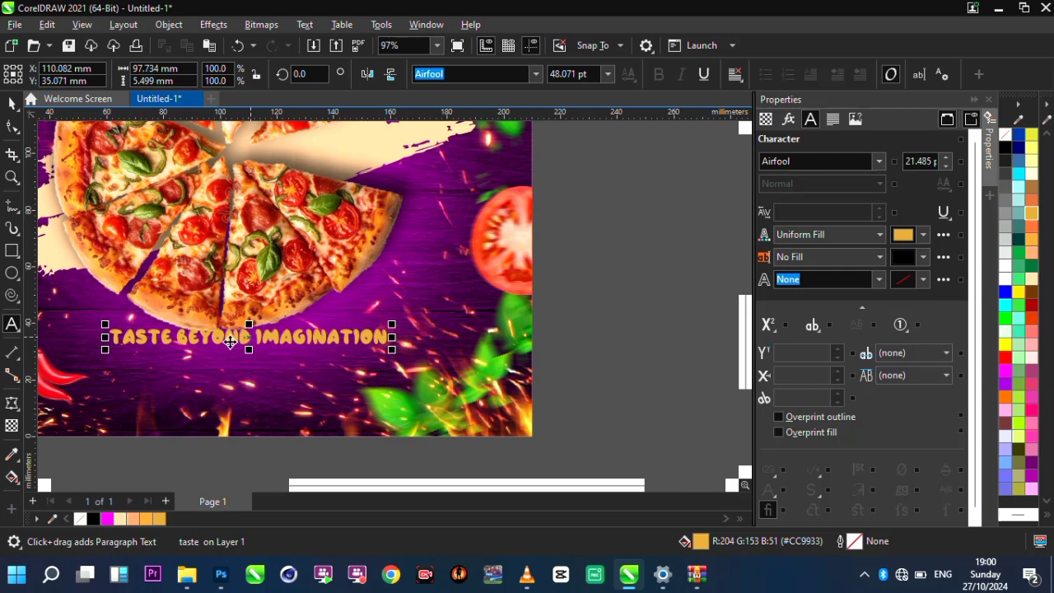
drag(219, 345, 192, 354)
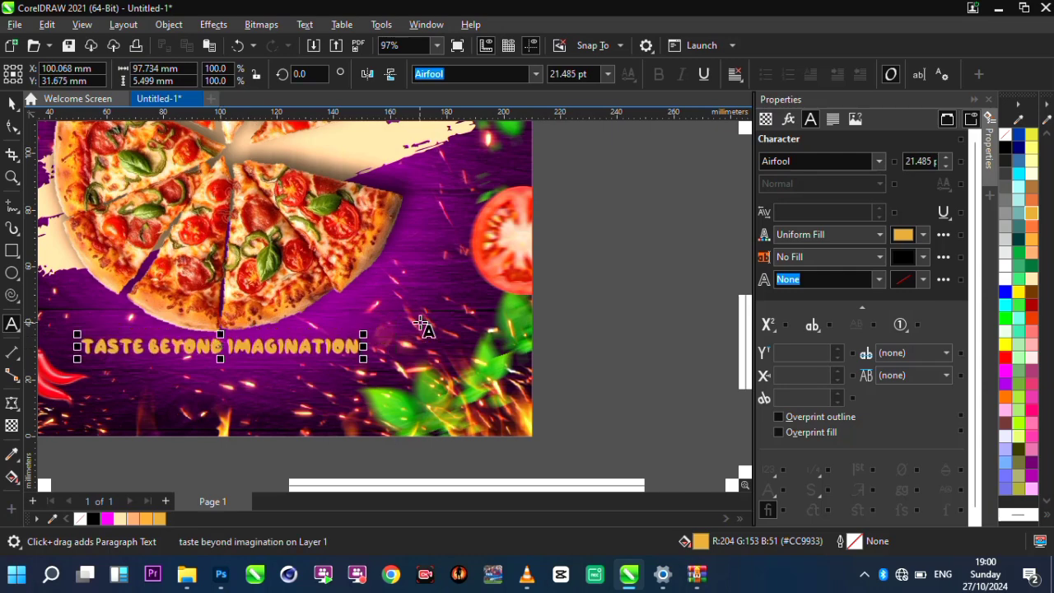
- Reduce the TASTE BEYOND IMAGINATION tagline to about 93 mm wide and fill it with cream, RGB 255, 204, 153
scroll(160, 336, up, 2)
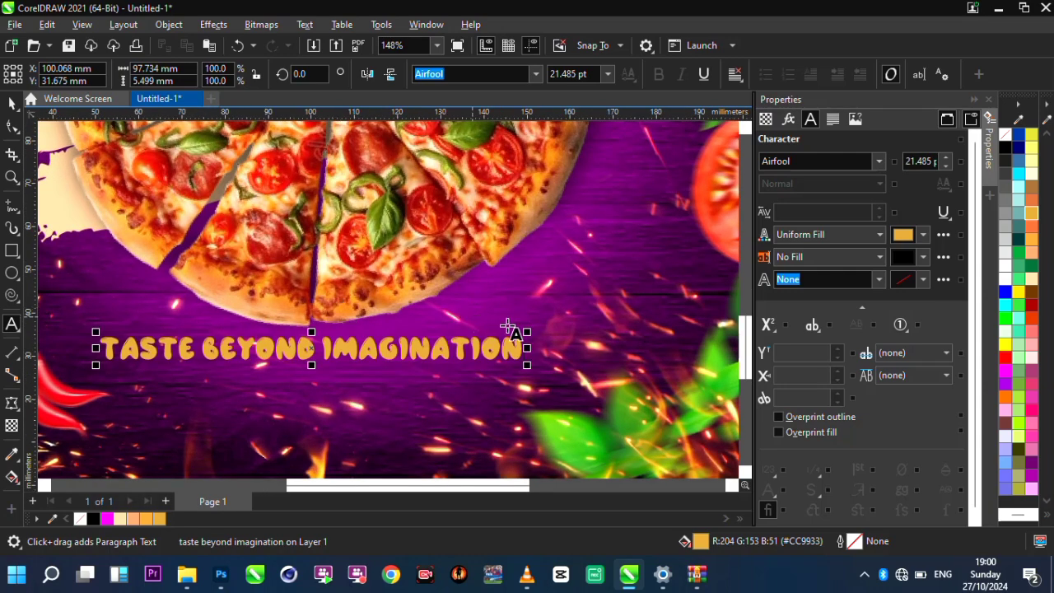
drag(527, 332, 507, 333)
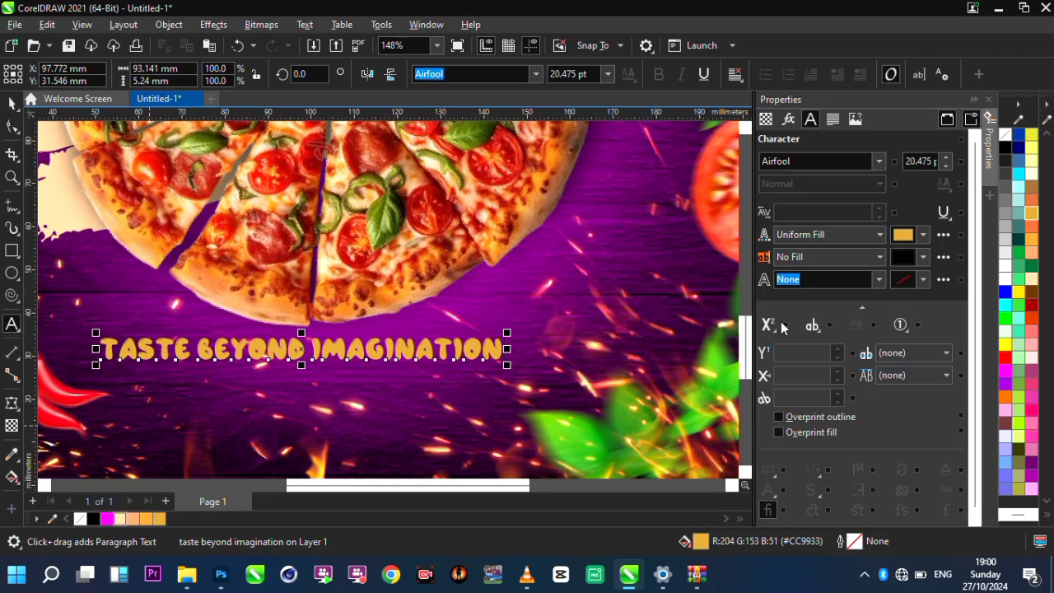
key(ctrl+space)
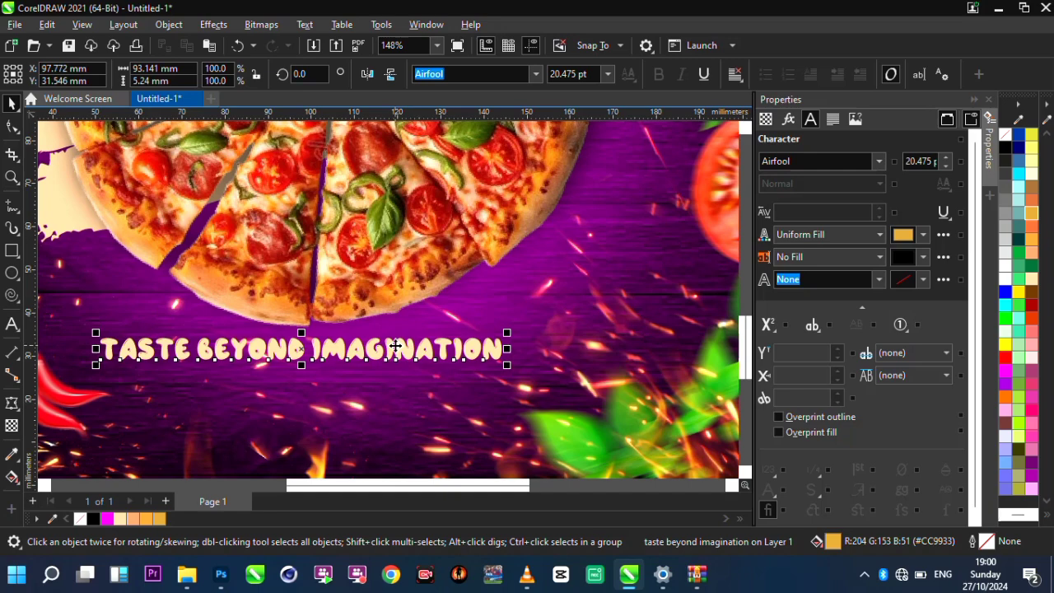
- Duplicate the tagline directly below the original and replace the copy's text with ORDER NOW
key(ctrl+d)
drag(358, 332, 339, 392)
key(ctrl+a)
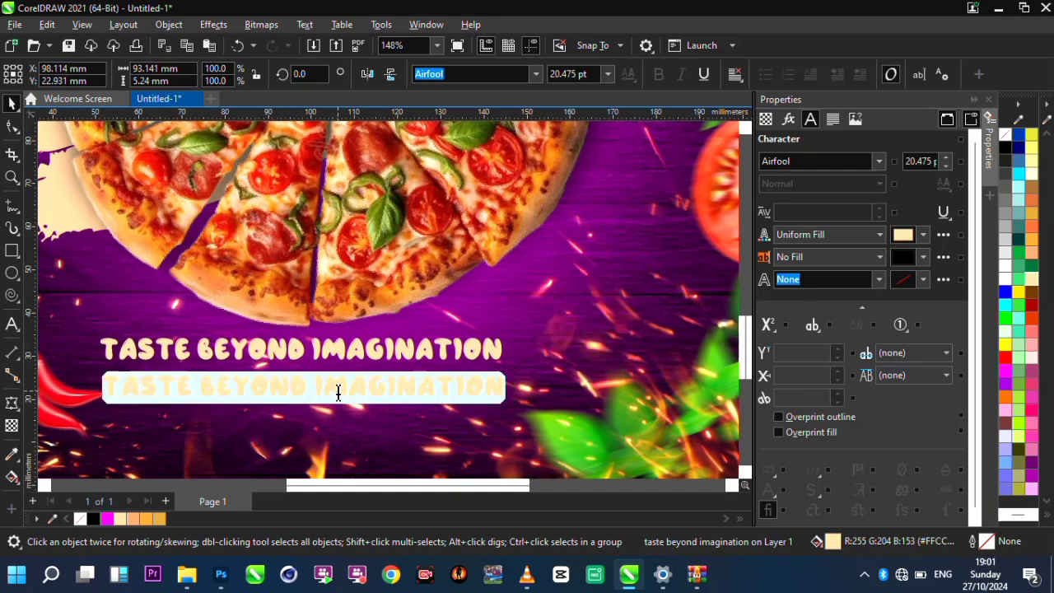
text(o)
key(BackSpace)
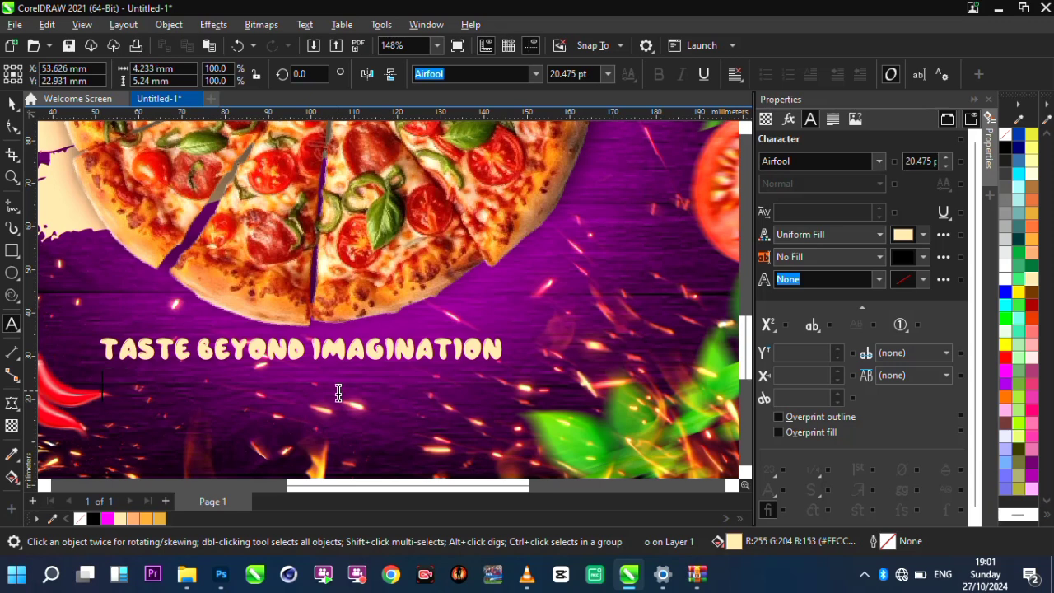
text(ORDER NOW)
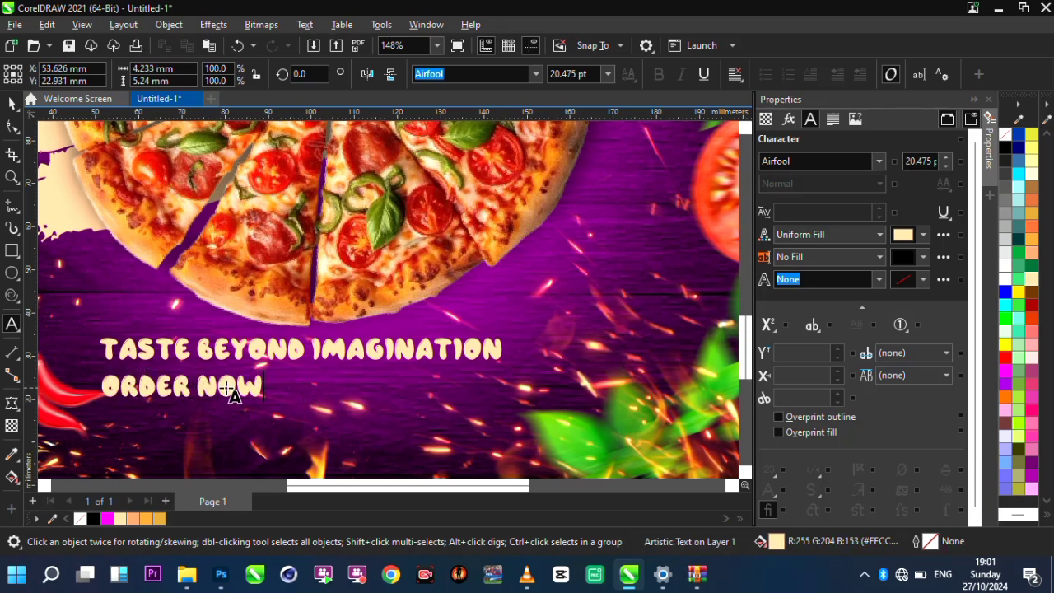
- Set the ORDER NOW text in the Tw Cen MT font and widen its letter spacing to about 56 mm overall
key(ctrl+a)
click(535, 74)
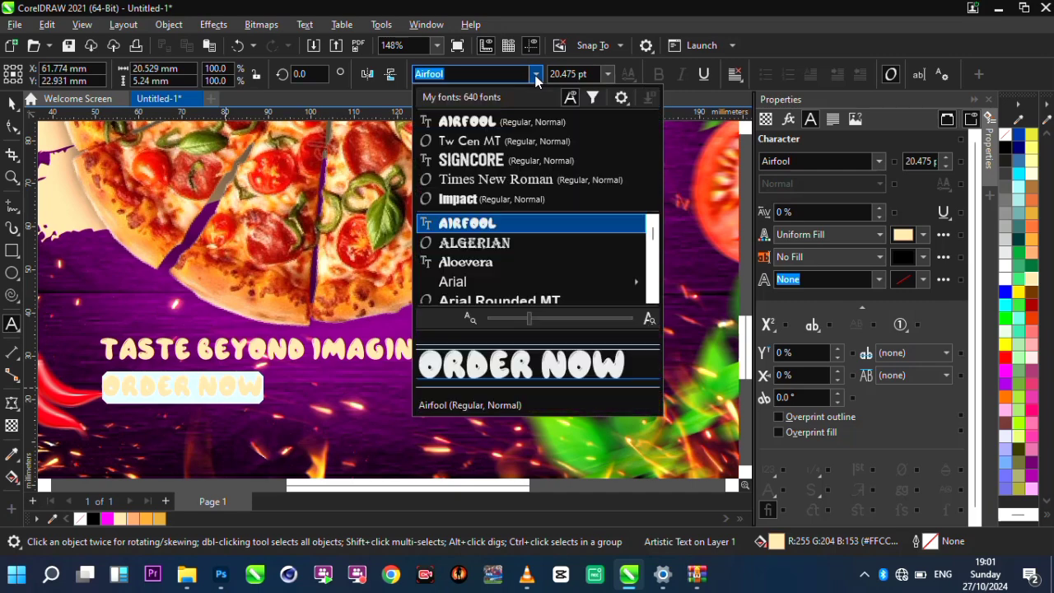
click(373, 299)
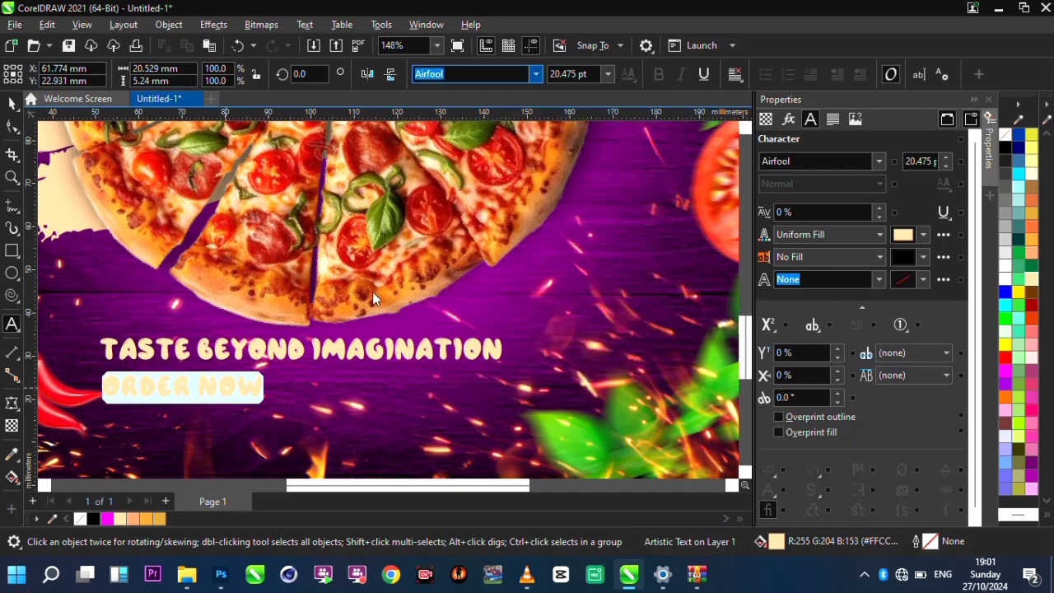
click(265, 398)
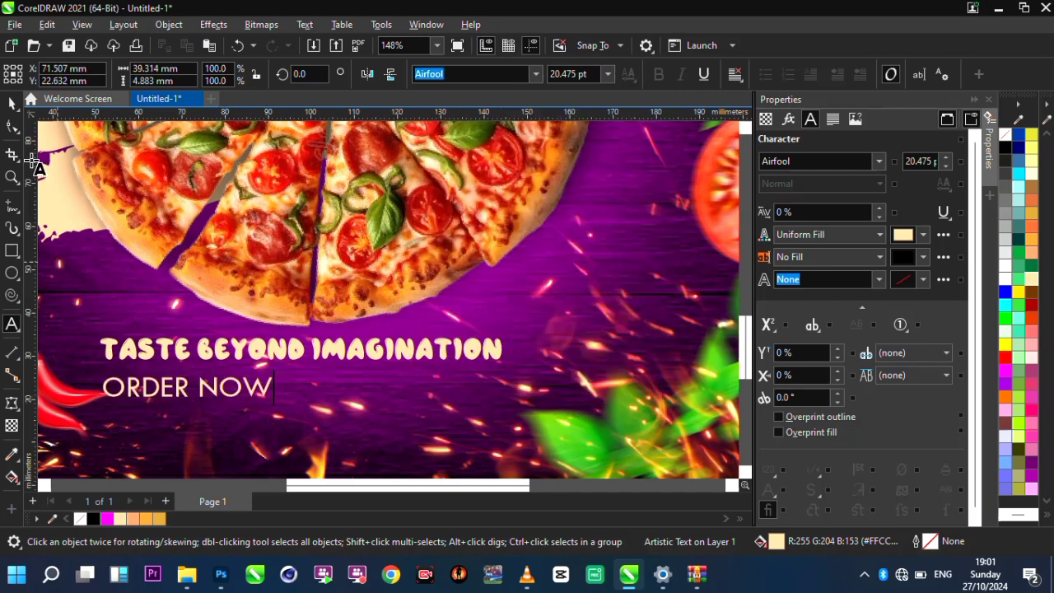
click(11, 126)
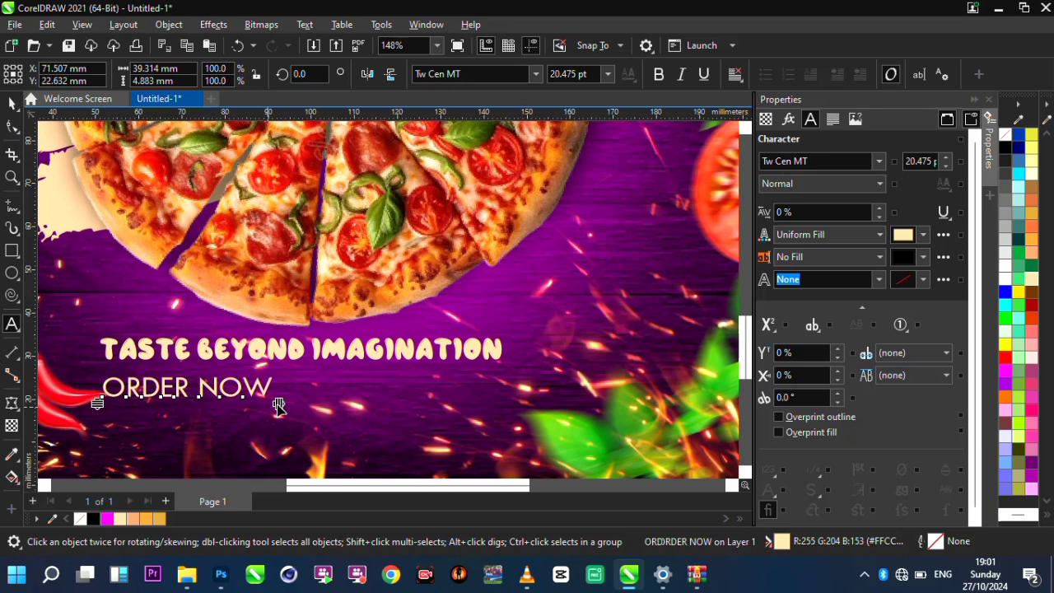
drag(279, 404, 350, 405)
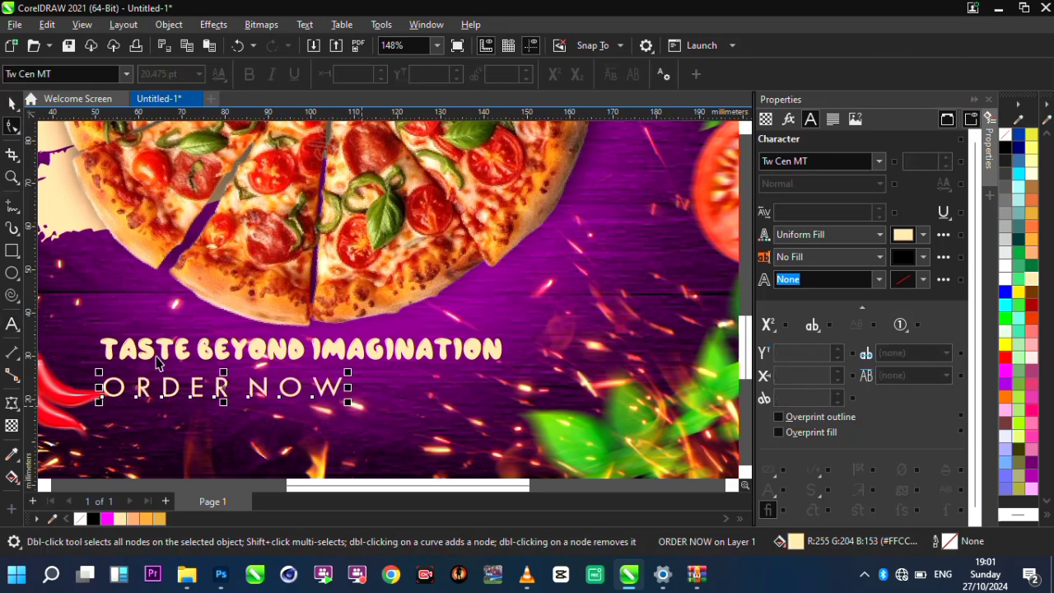
key(space)
drag(296, 387, 283, 425)
double_click(283, 423)
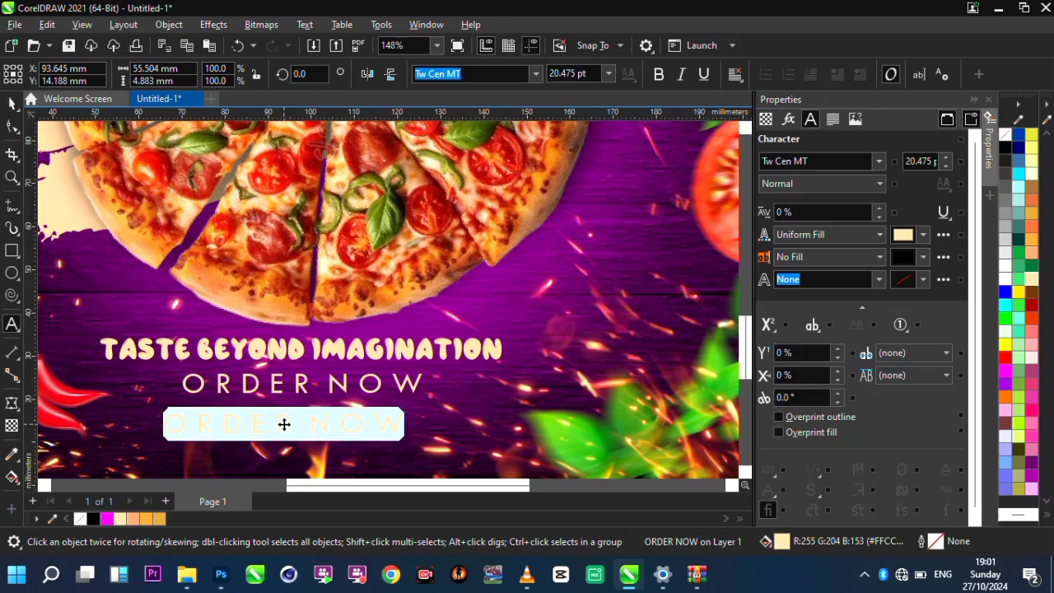
text(")
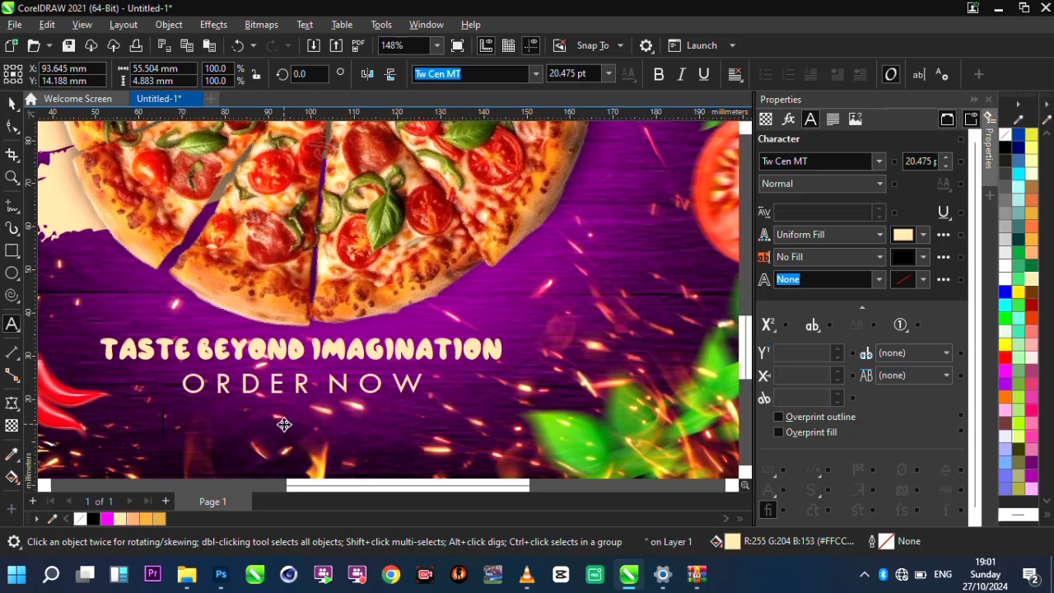
text(@pizzaman.com)
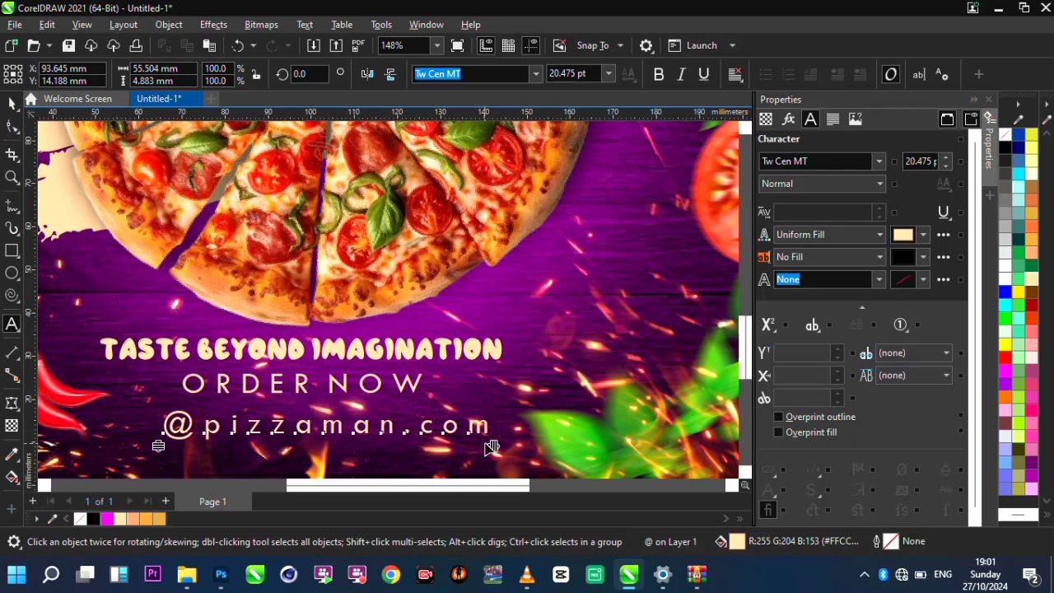
key(F10)
drag(491, 445, 401, 448)
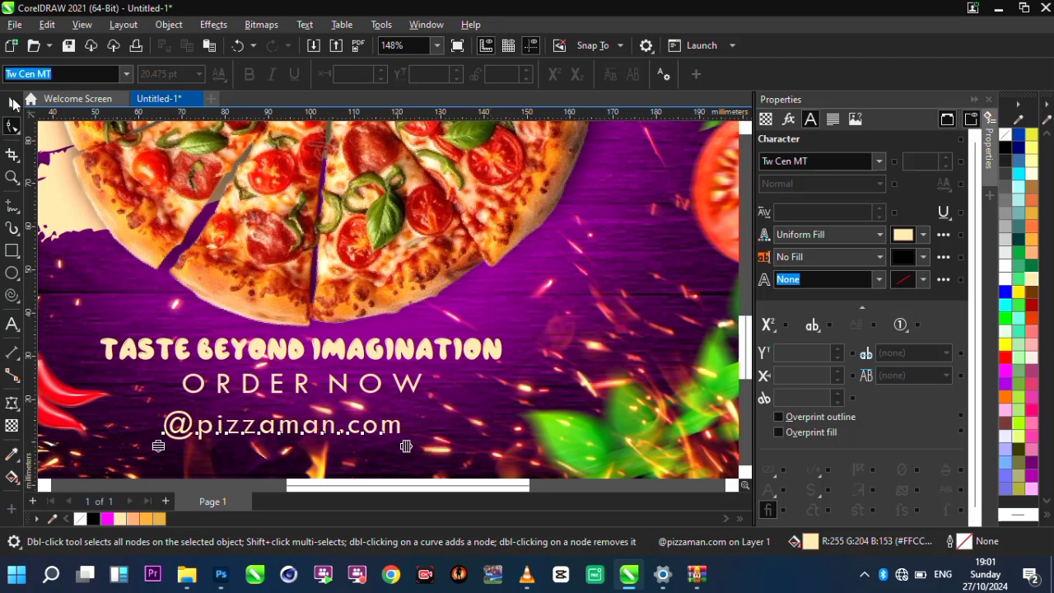
click(13, 103)
drag(285, 421, 294, 411)
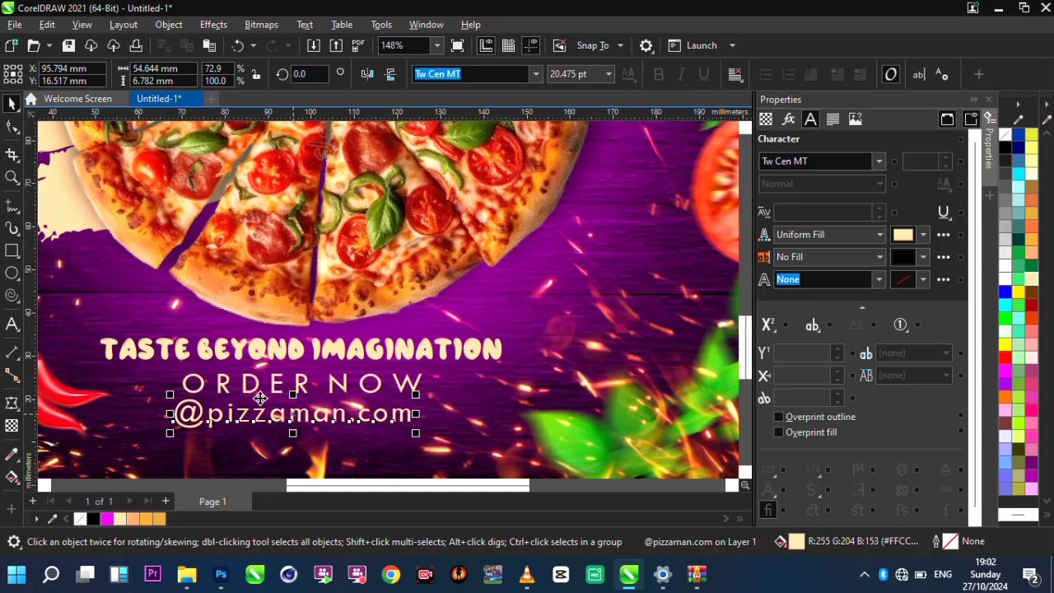
double_click(12, 178)
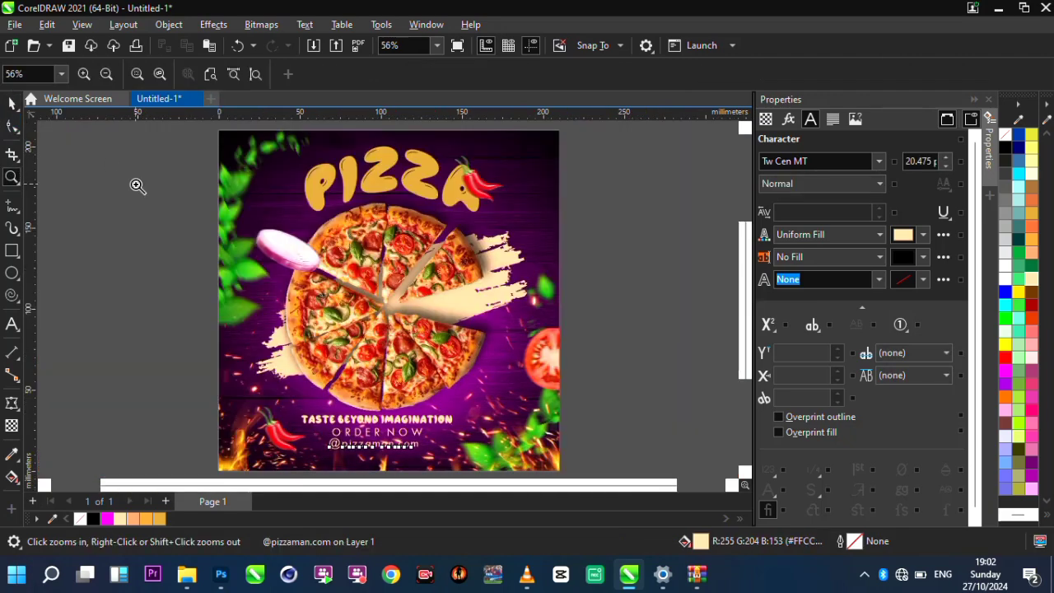
click(136, 186)
double_click(14, 176)
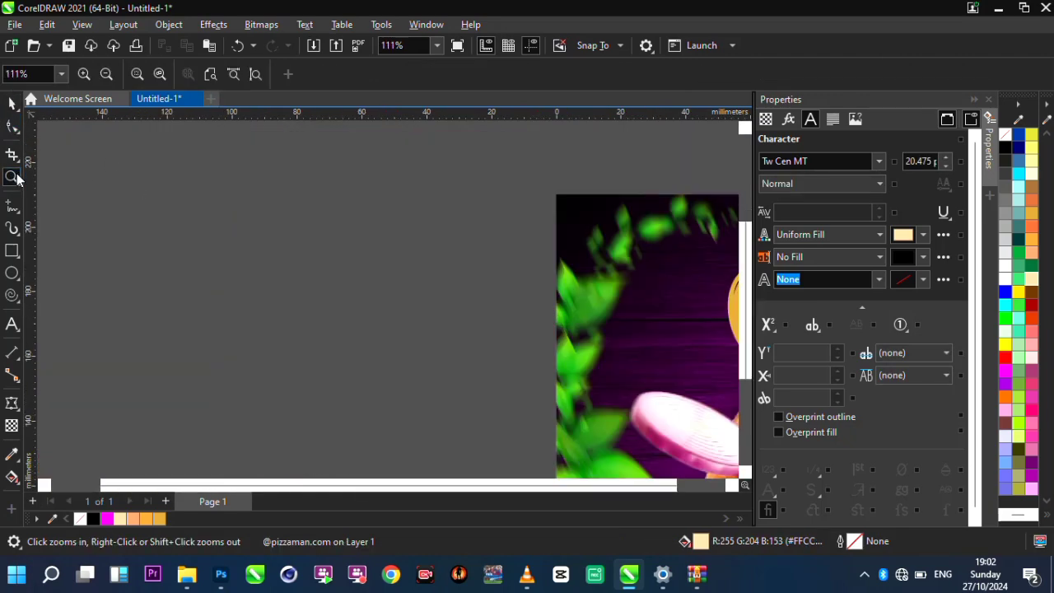
key(space)
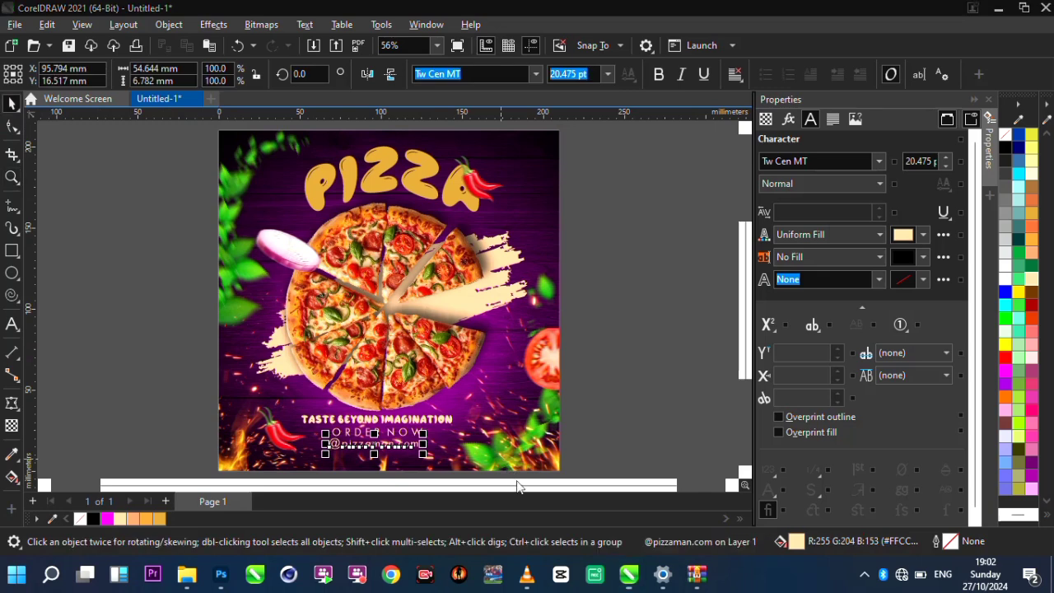
click(113, 257)
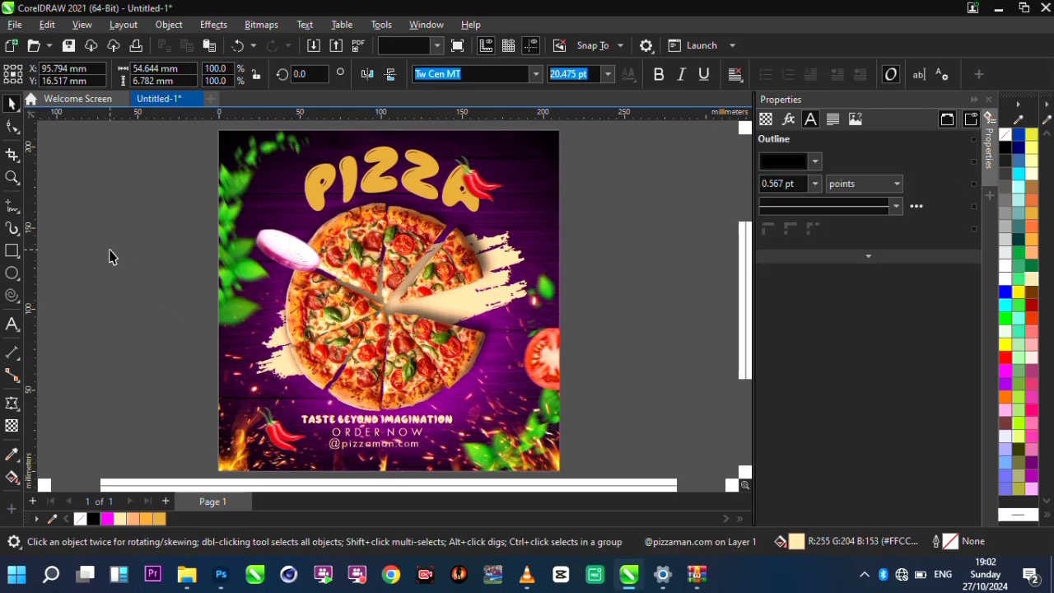
right_click(113, 255)
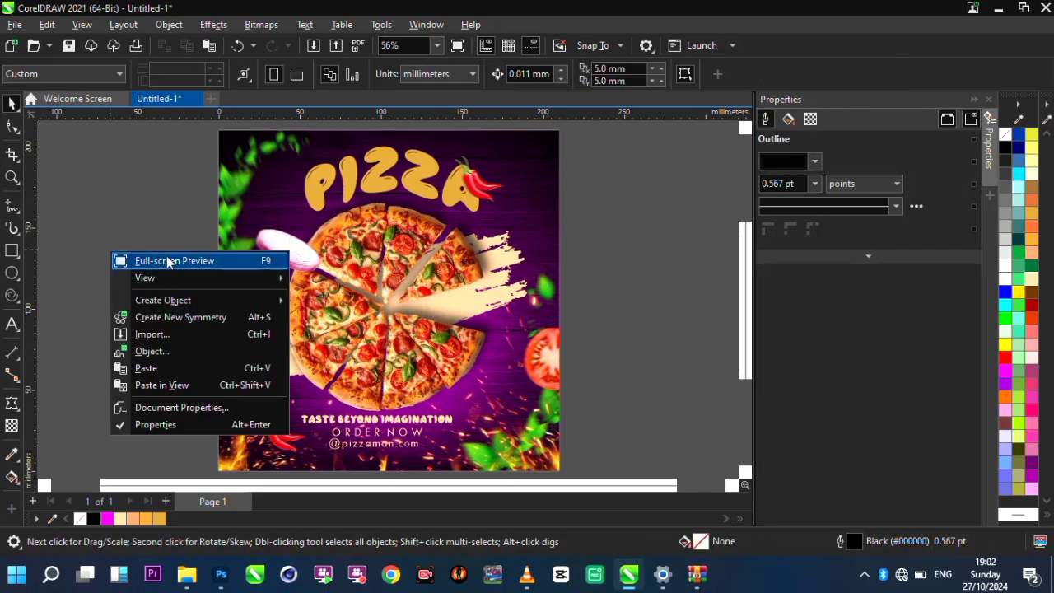
click(135, 240)
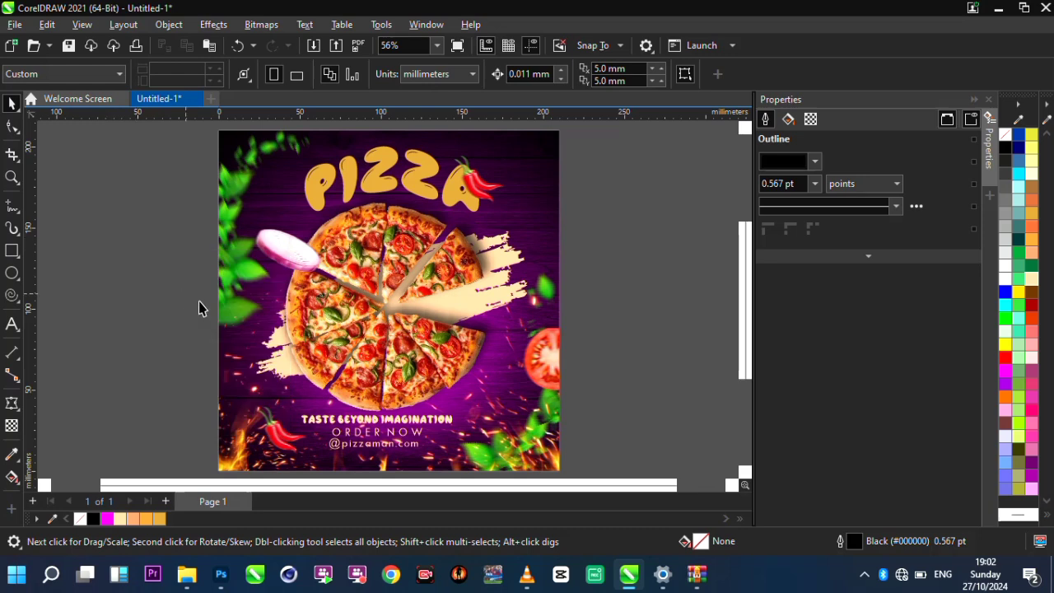
click(260, 365)
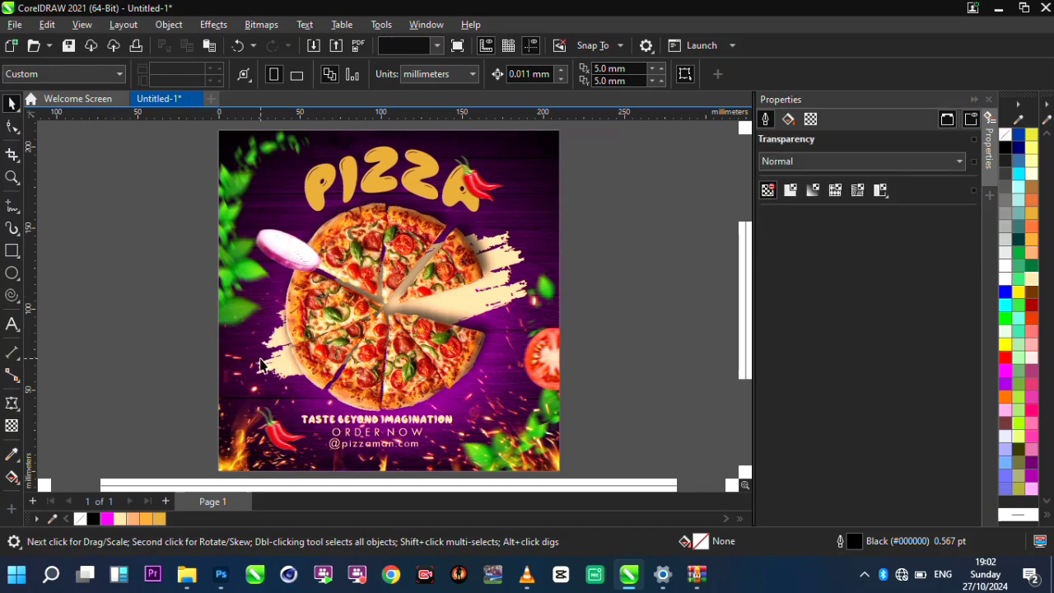
click(111, 267)
right_click(113, 268)
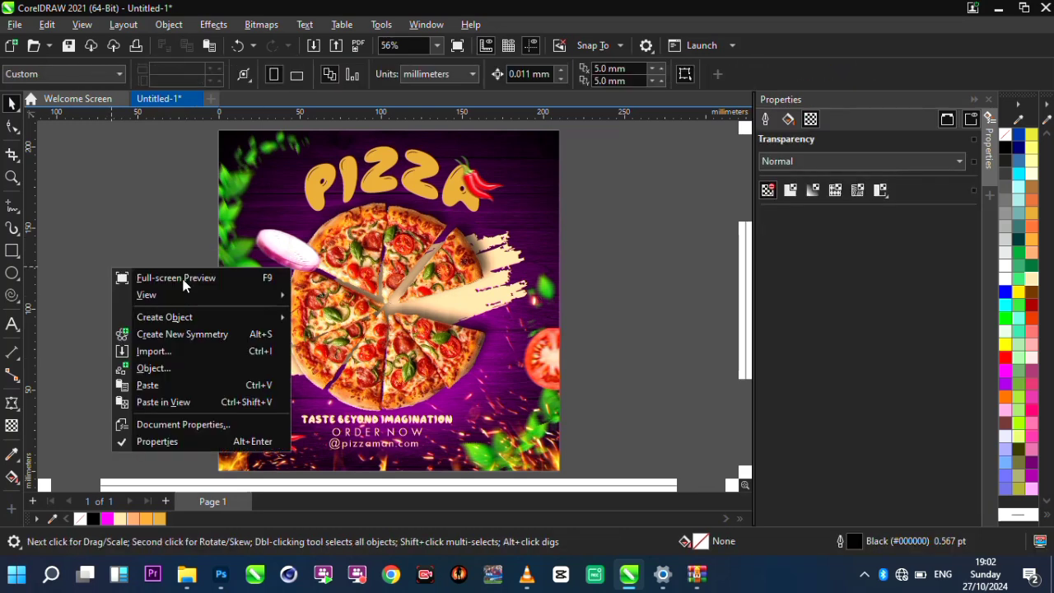